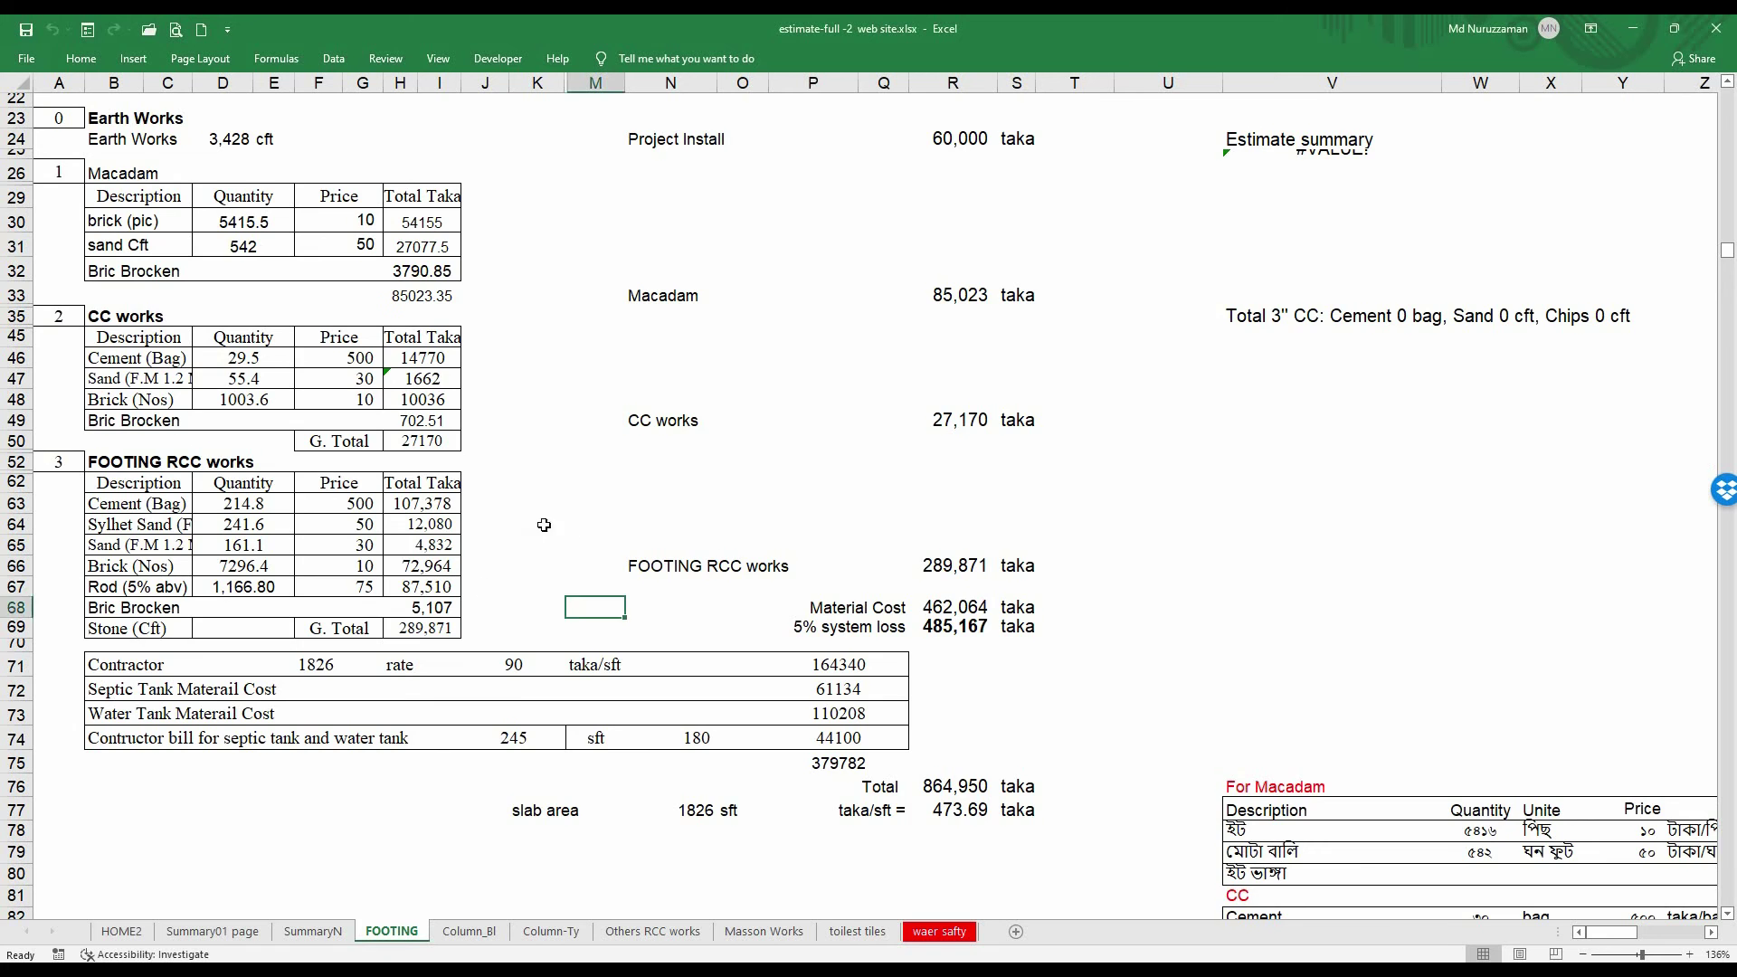
Check the rod weight total's formula above the footing table, along with the excavation height and macadam depth cells.
scroll(547, 523, "up", 7)
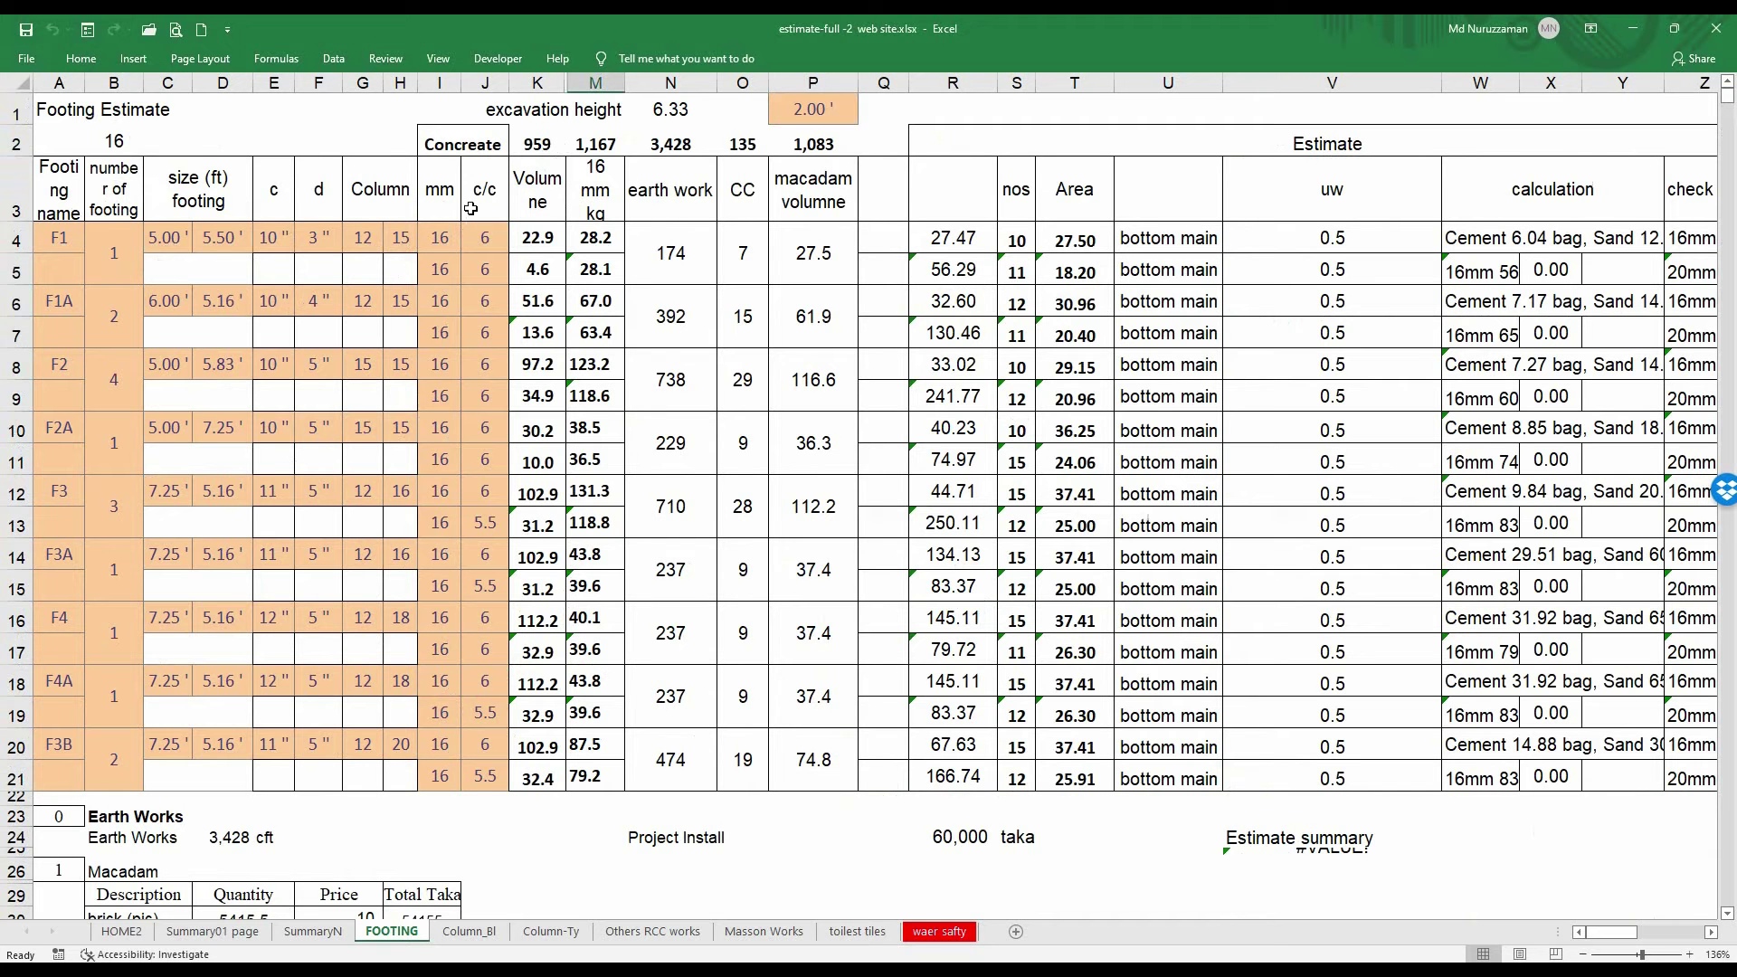
left_click(604, 141)
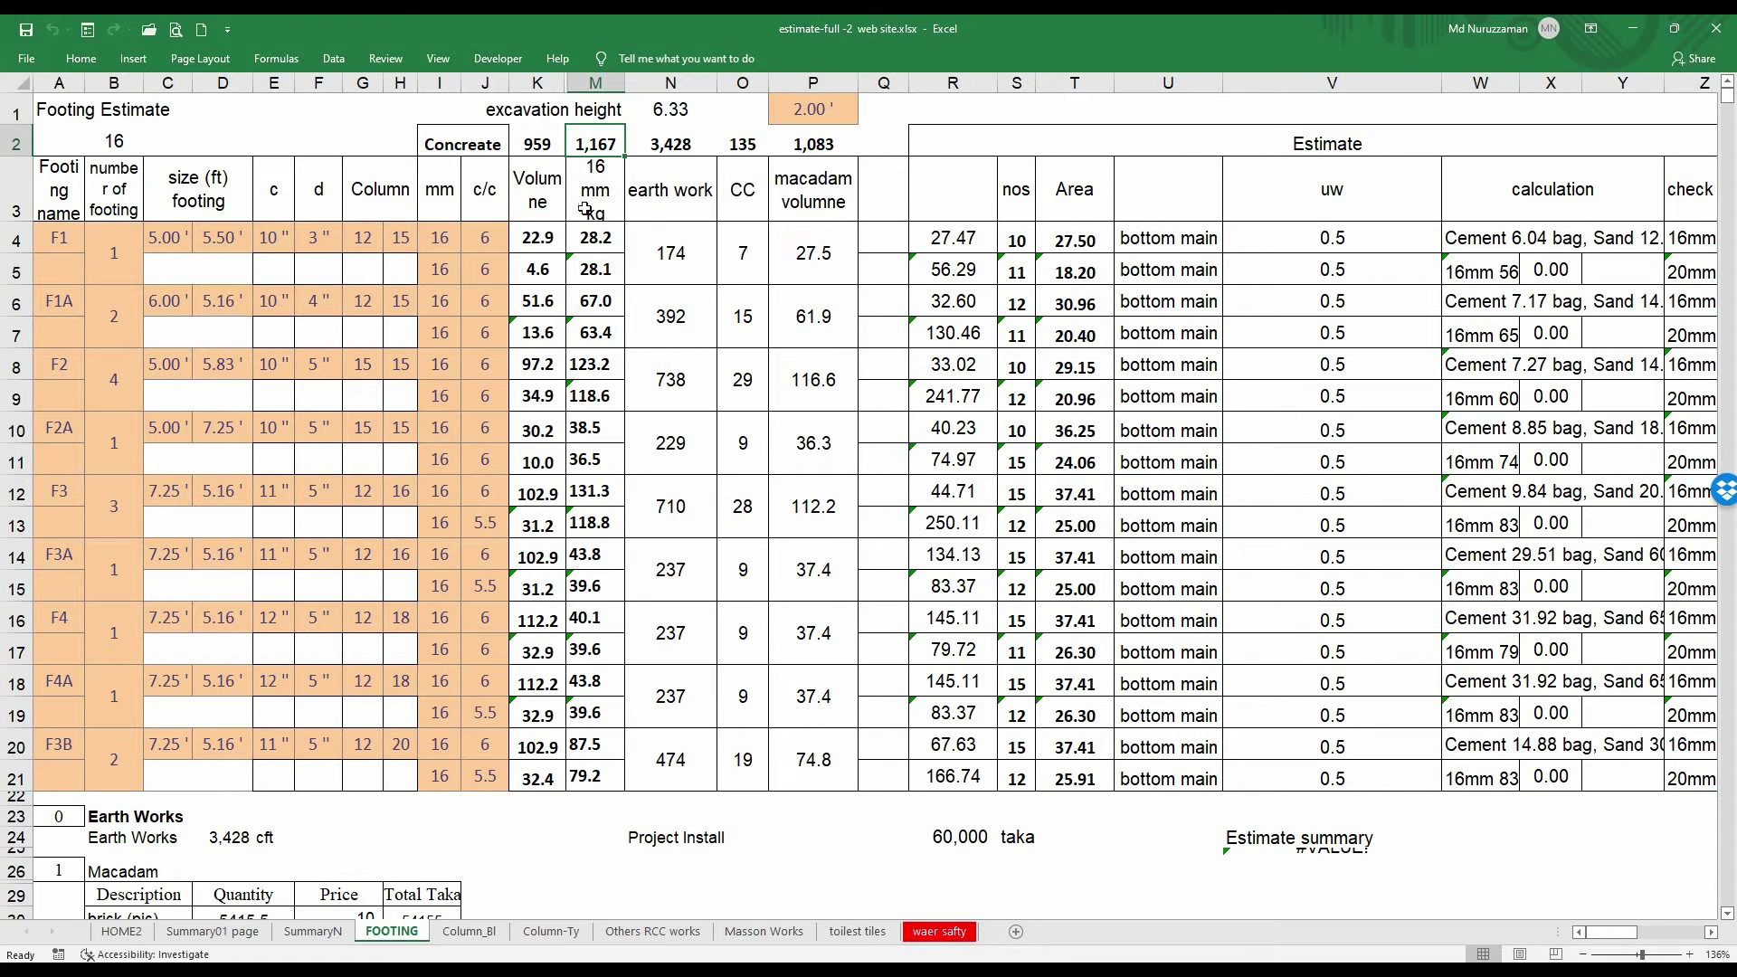
double_click(586, 144)
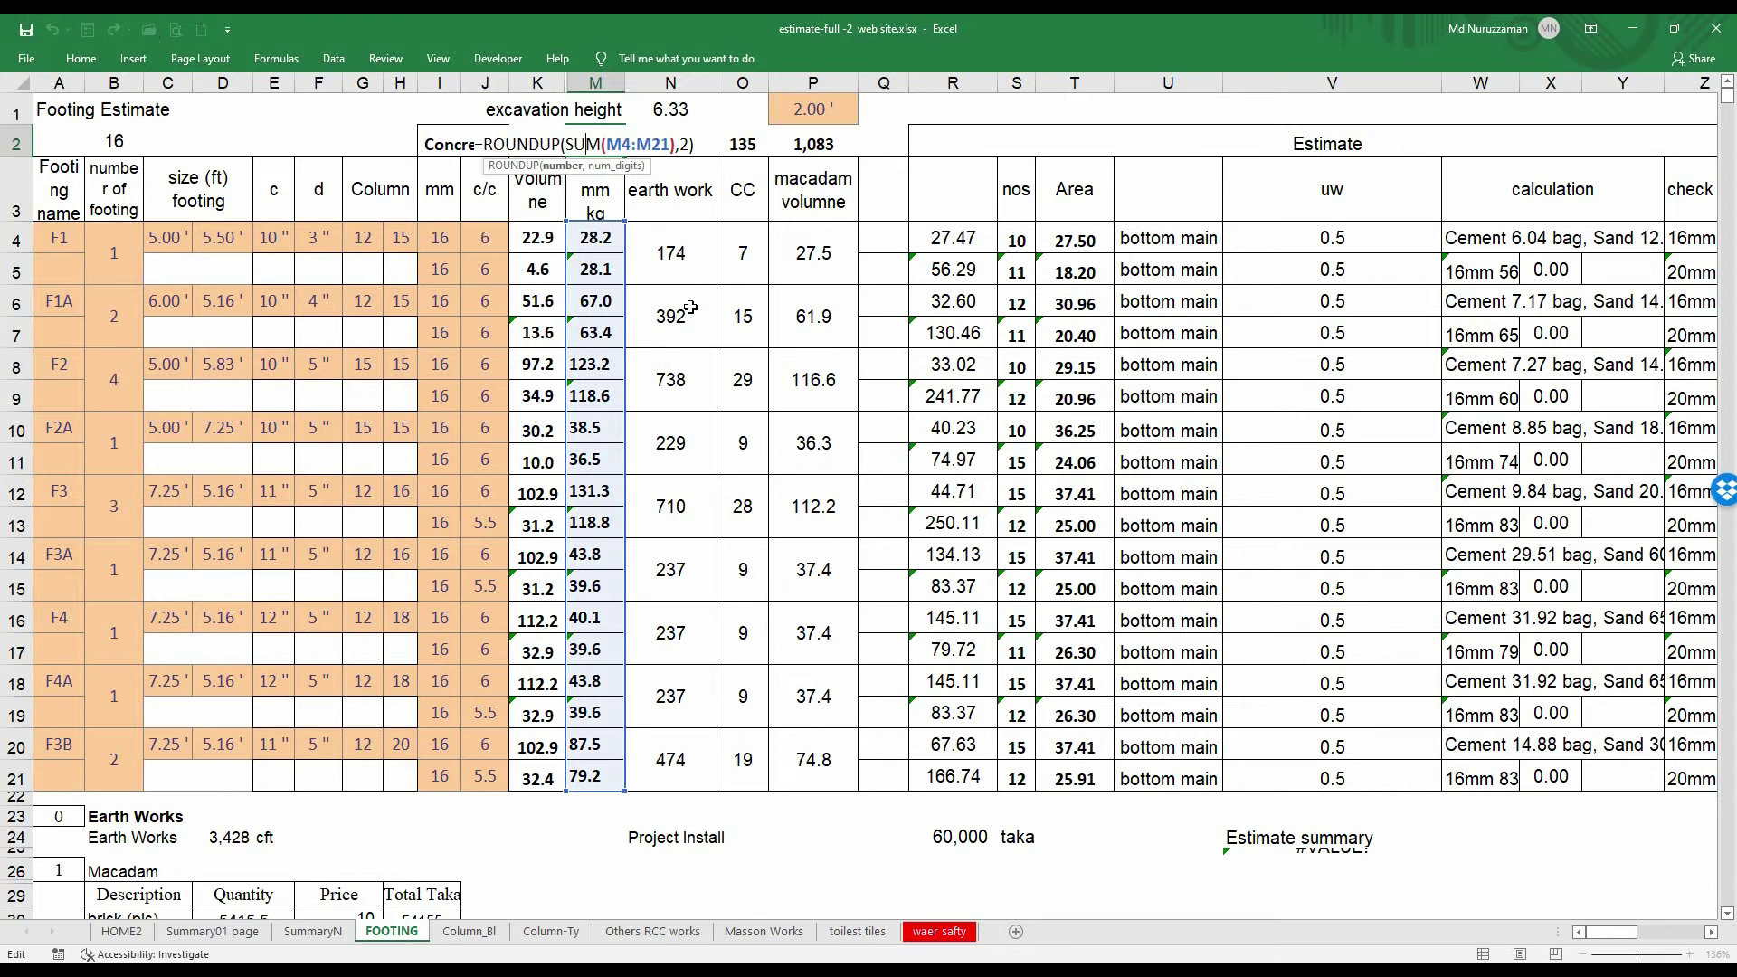
key("Return")
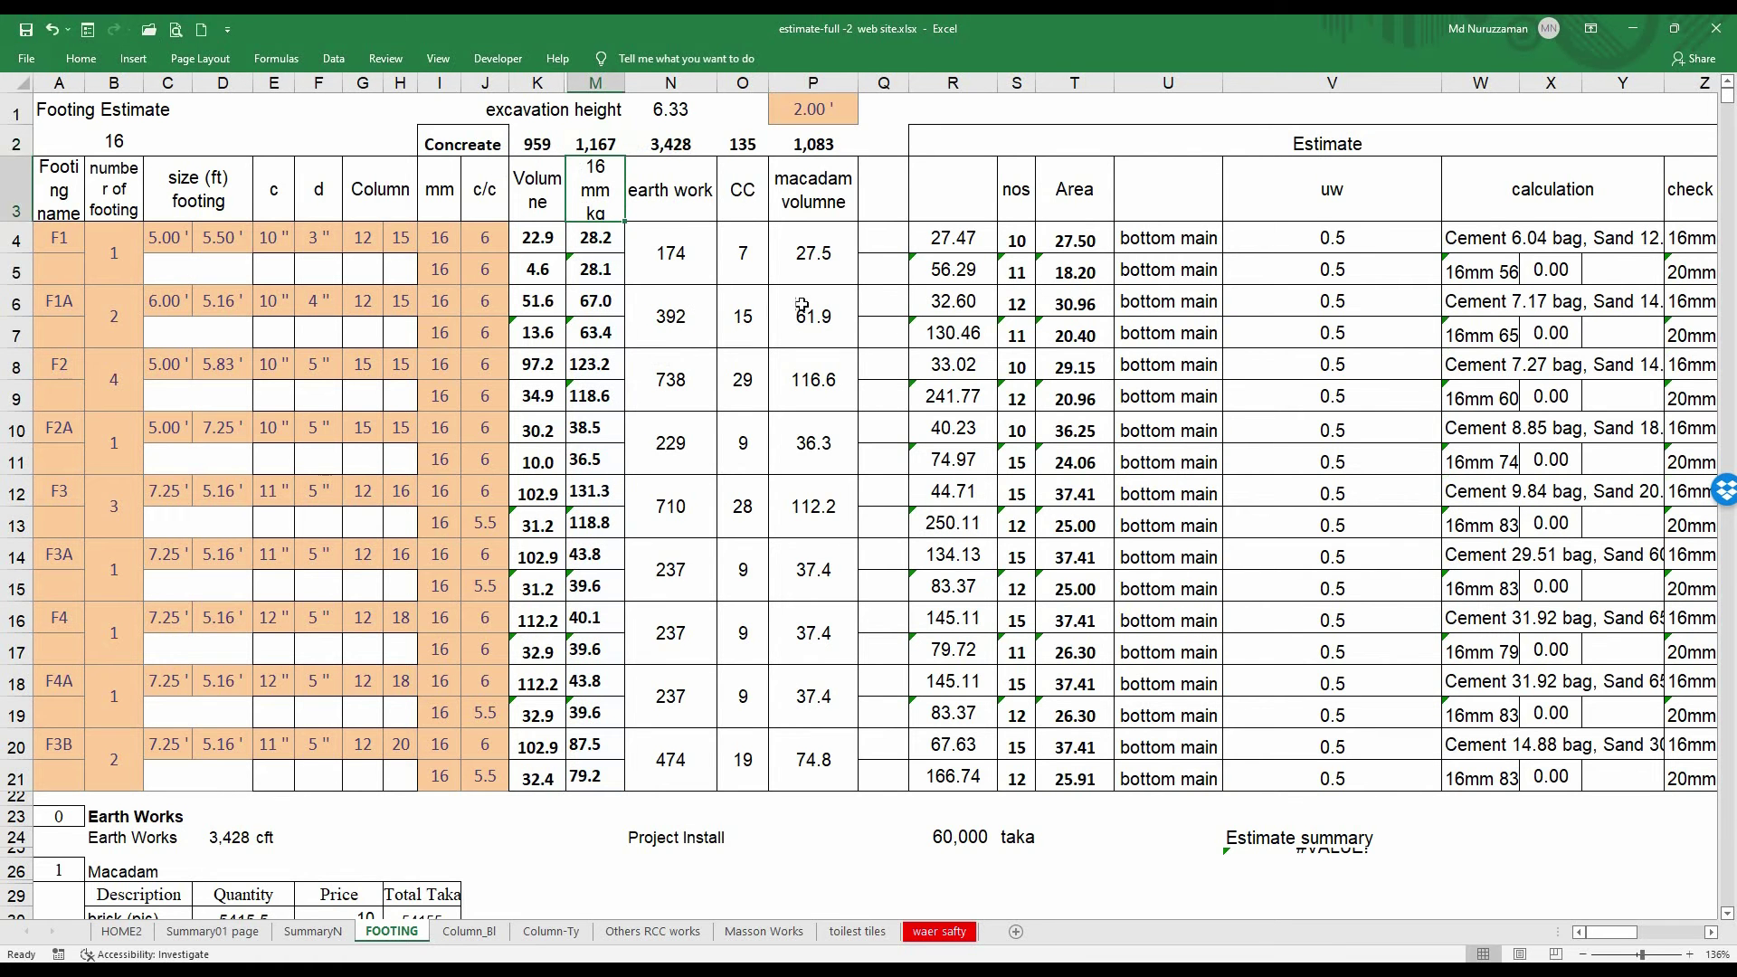
left_click(667, 110)
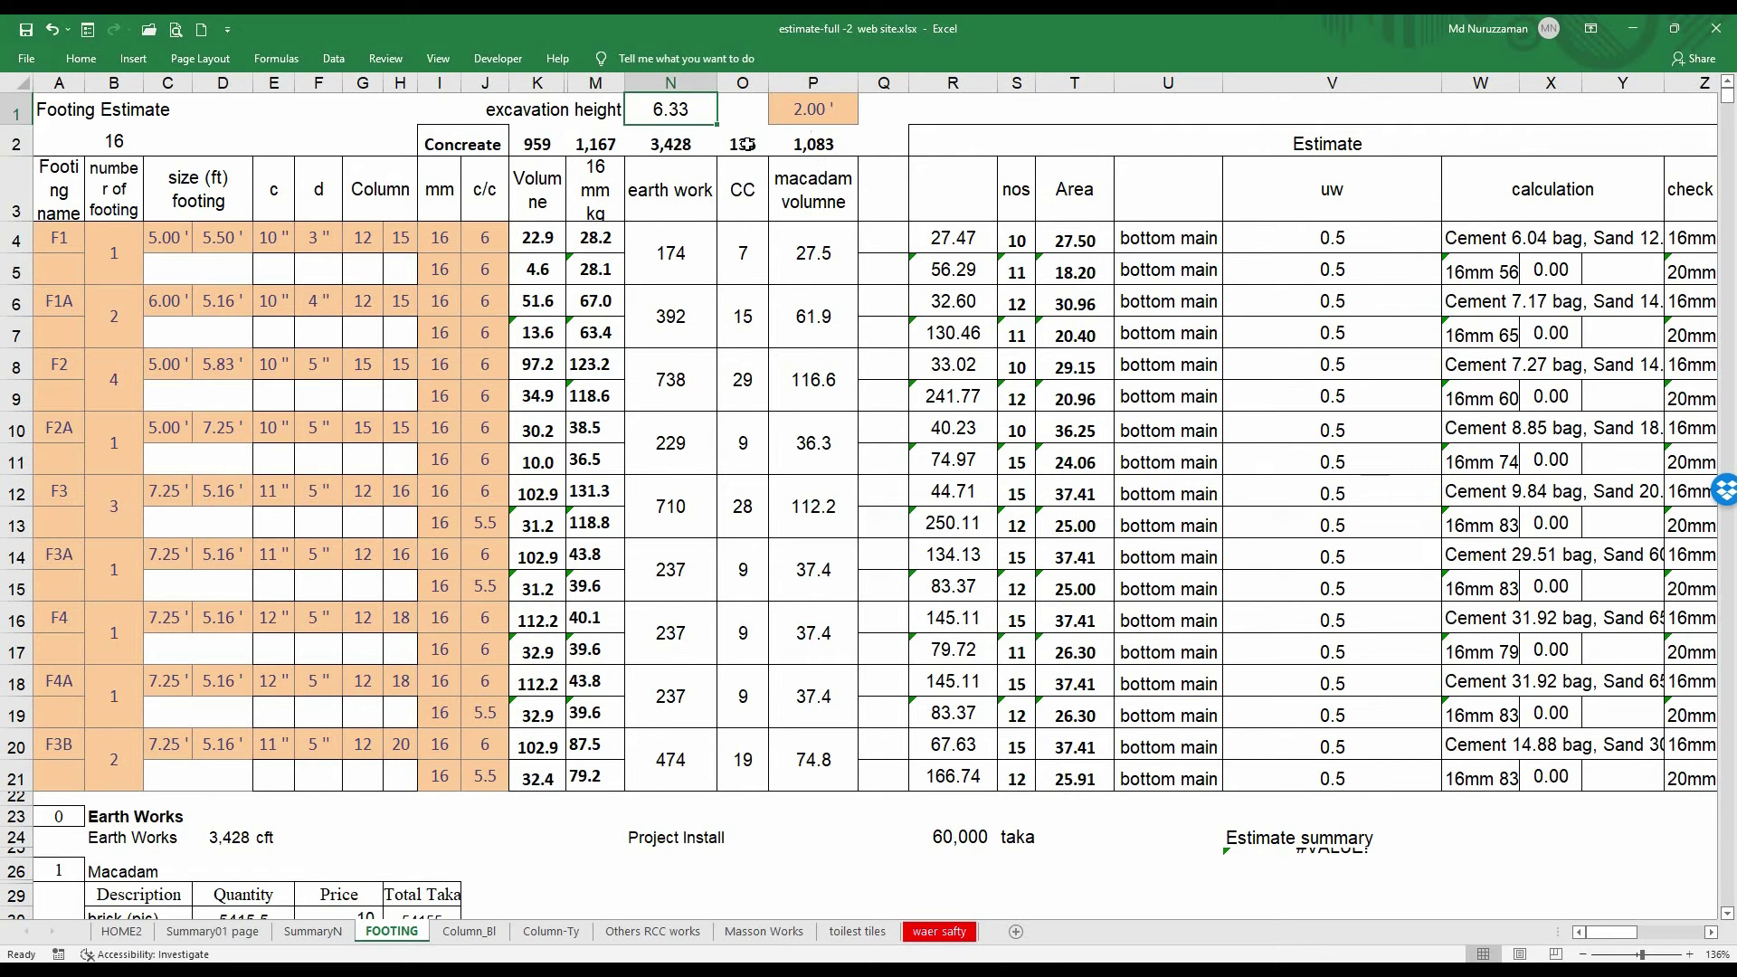
left_click(834, 112)
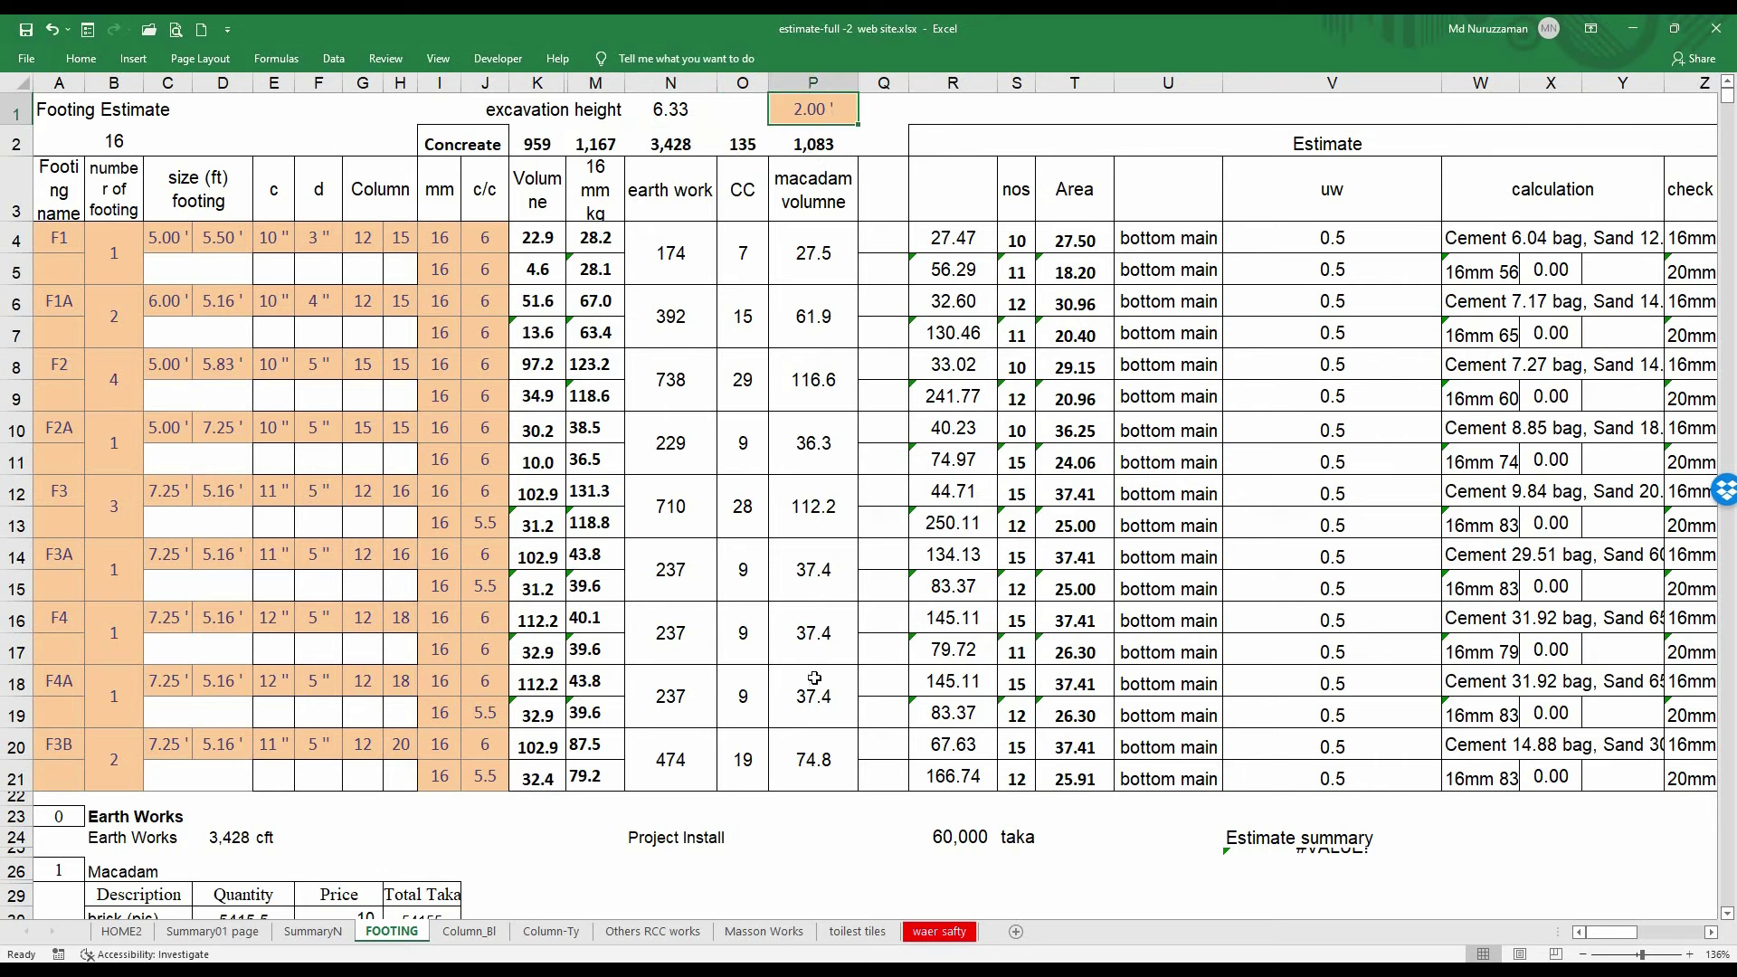
Review the project installation, macadam and CC works costs, including the brick and sand unit prices for macadam.
scroll(771, 467, "down", 1)
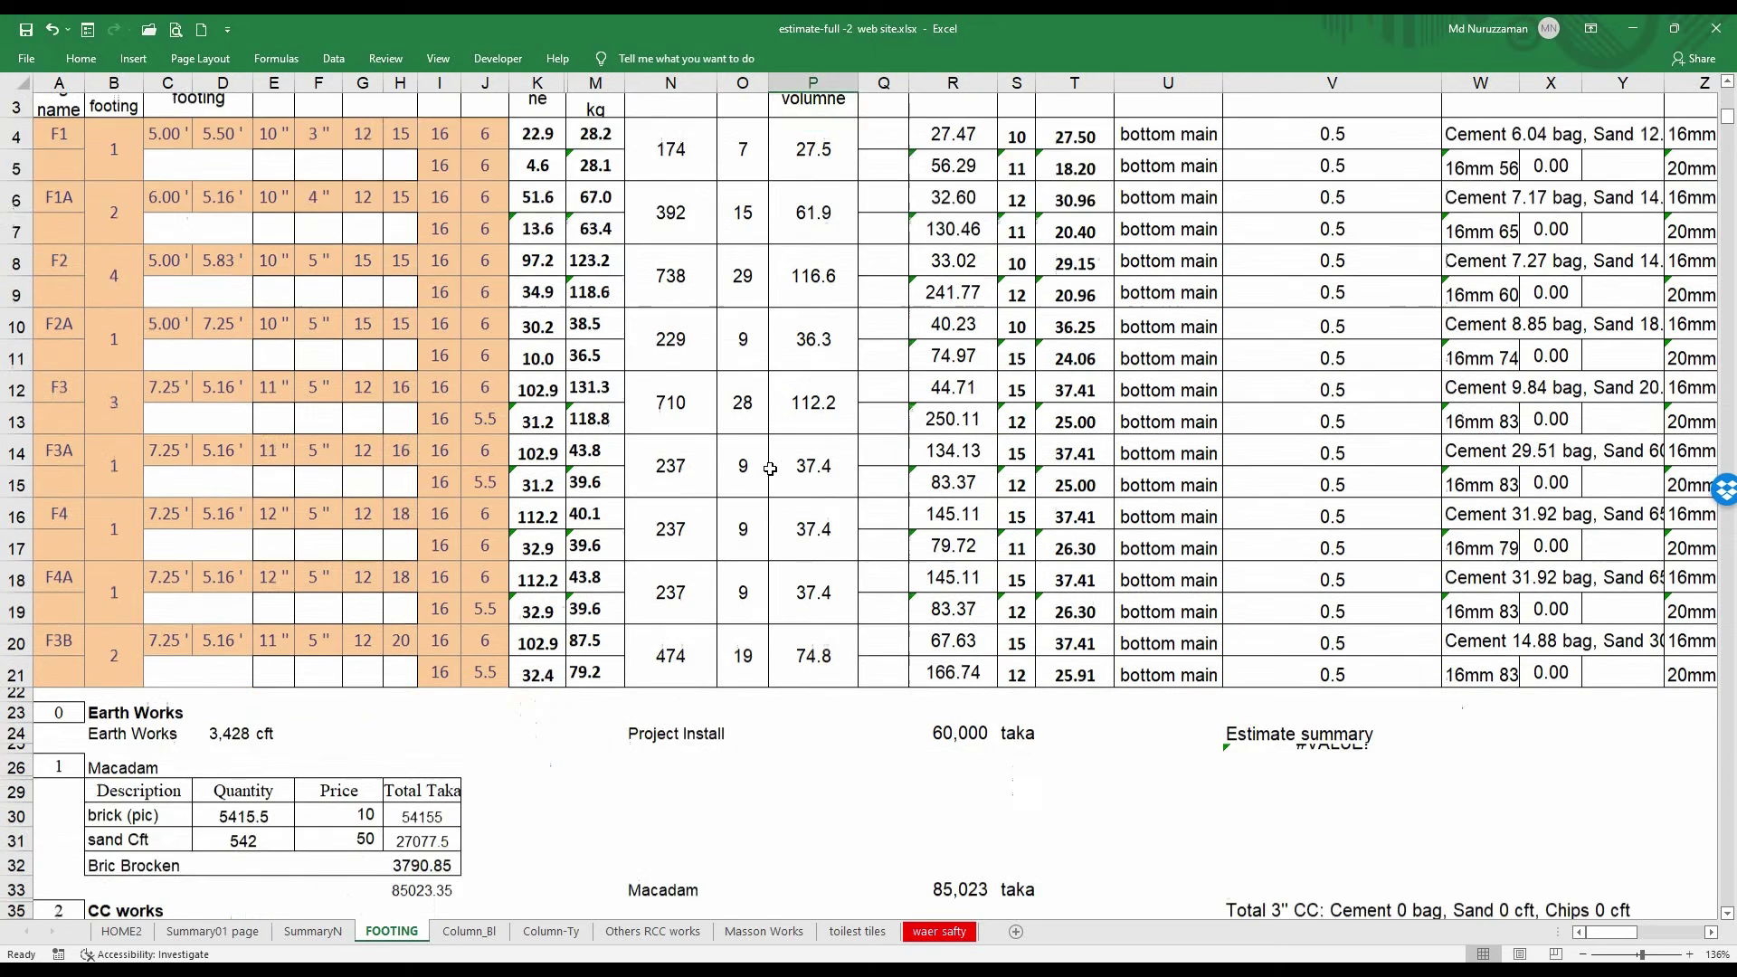
scroll(770, 467, "down", 4)
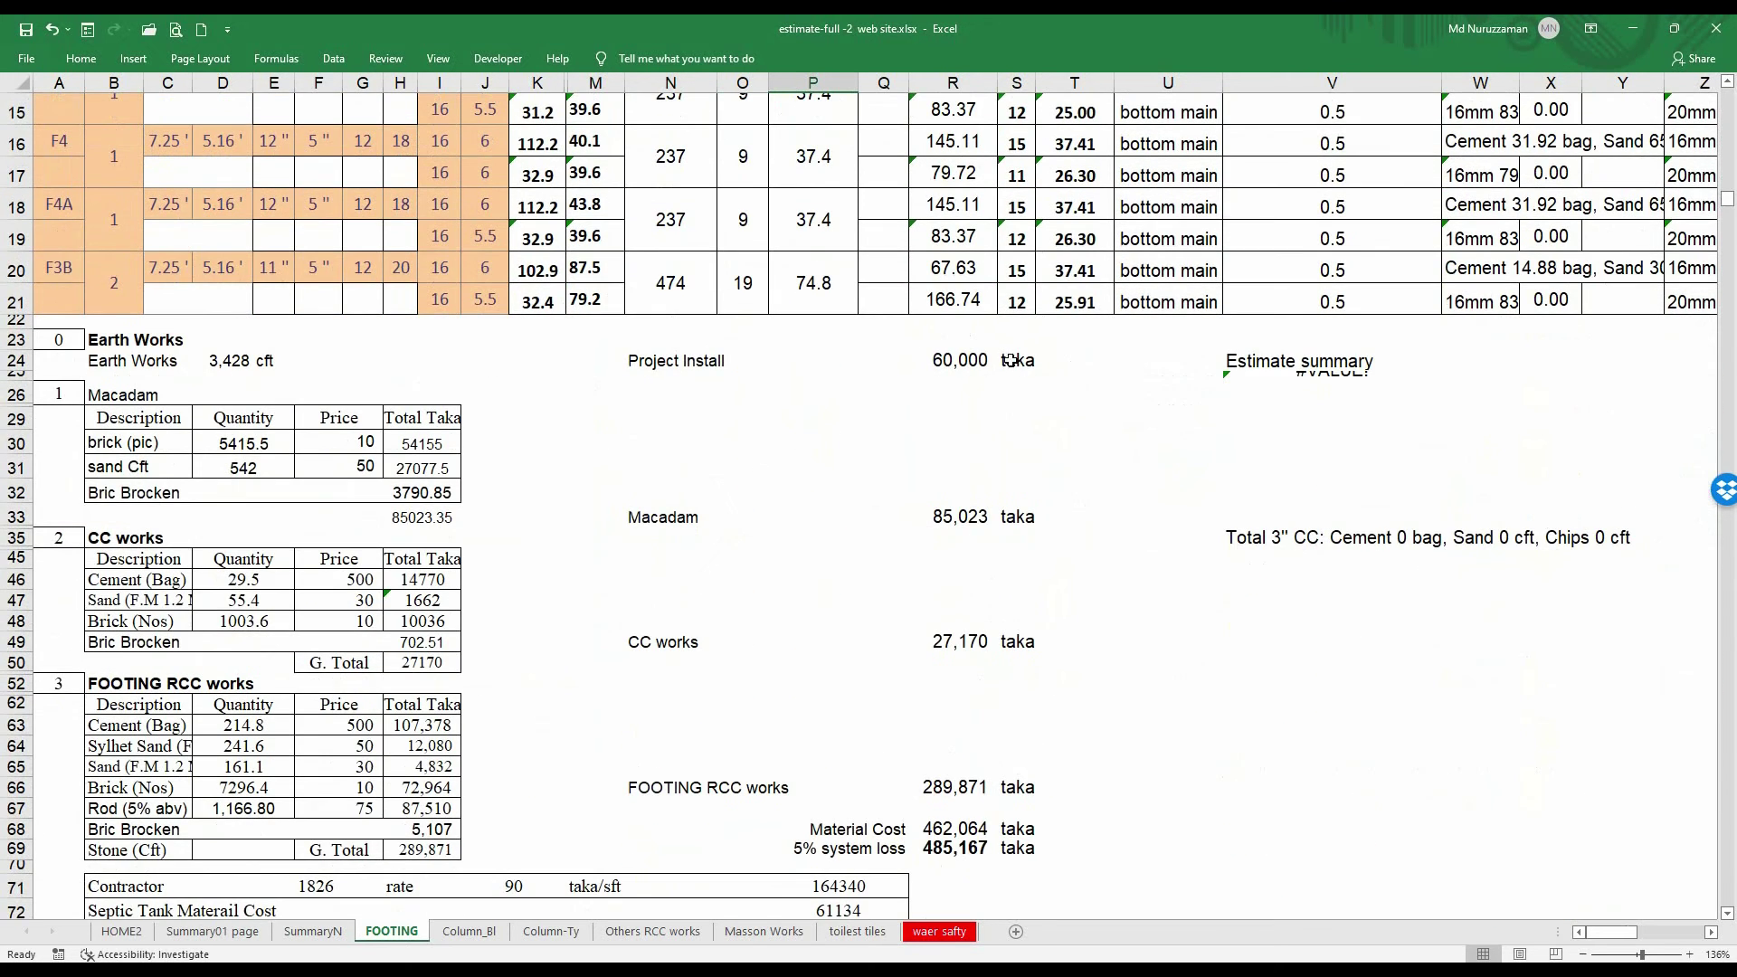
left_click(991, 362)
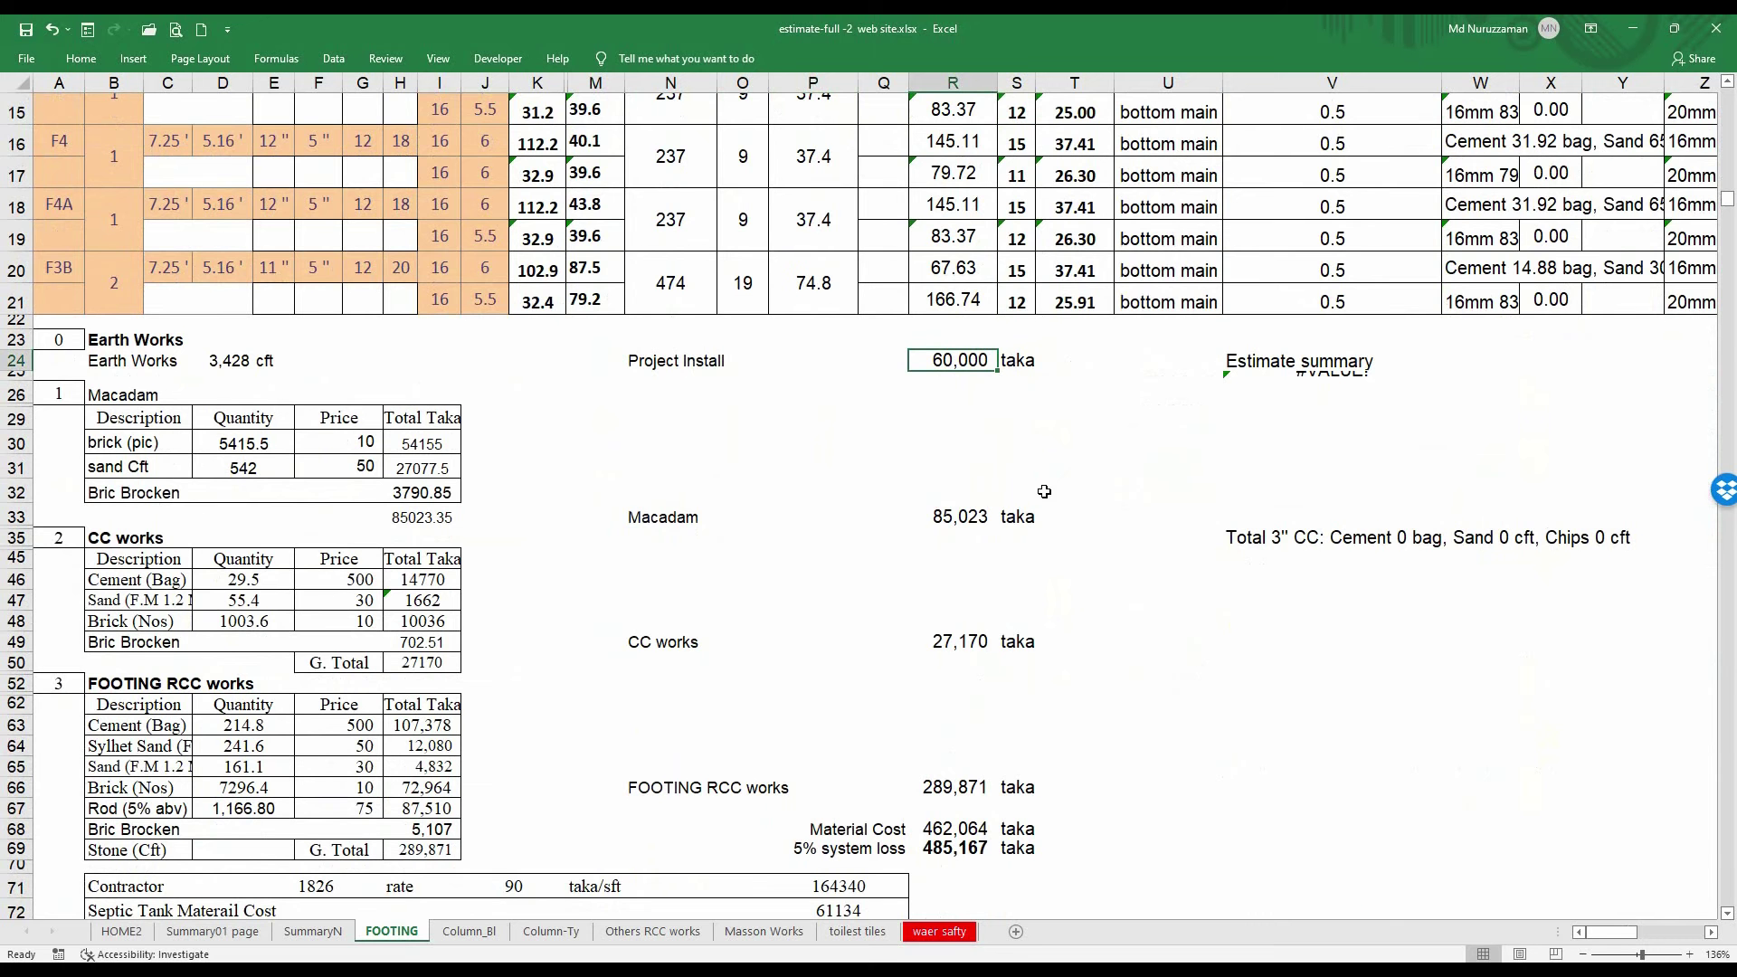
scroll(1034, 484, "down", 3)
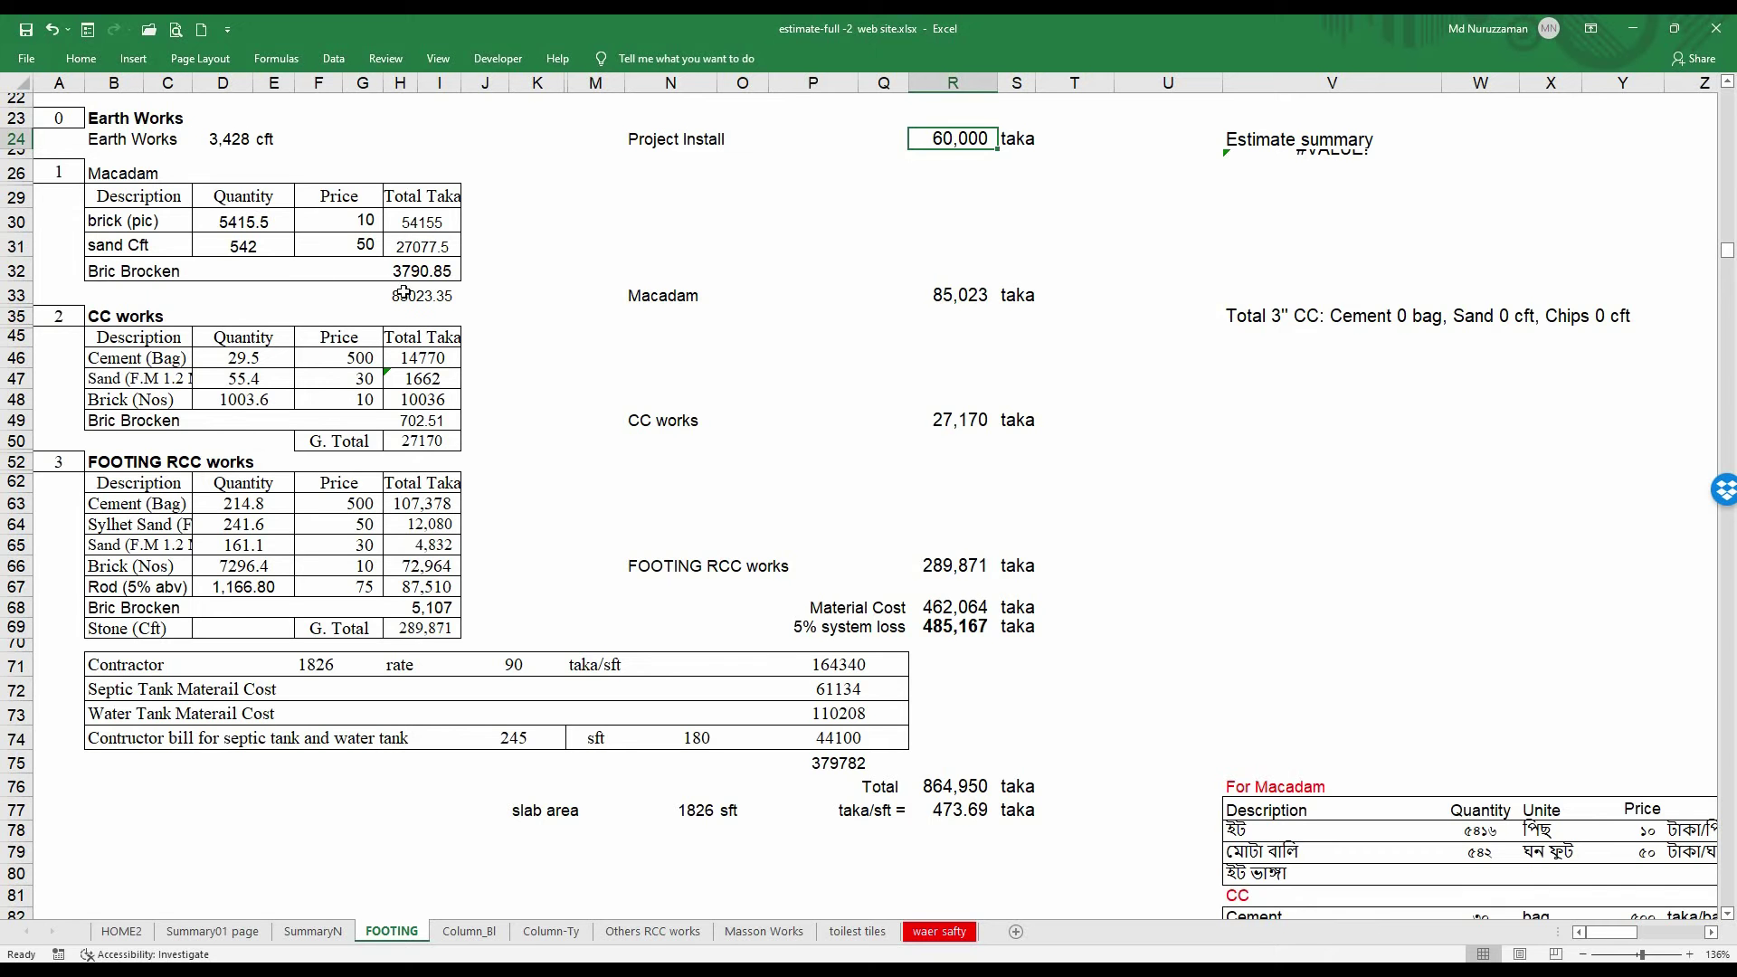
left_click(956, 294)
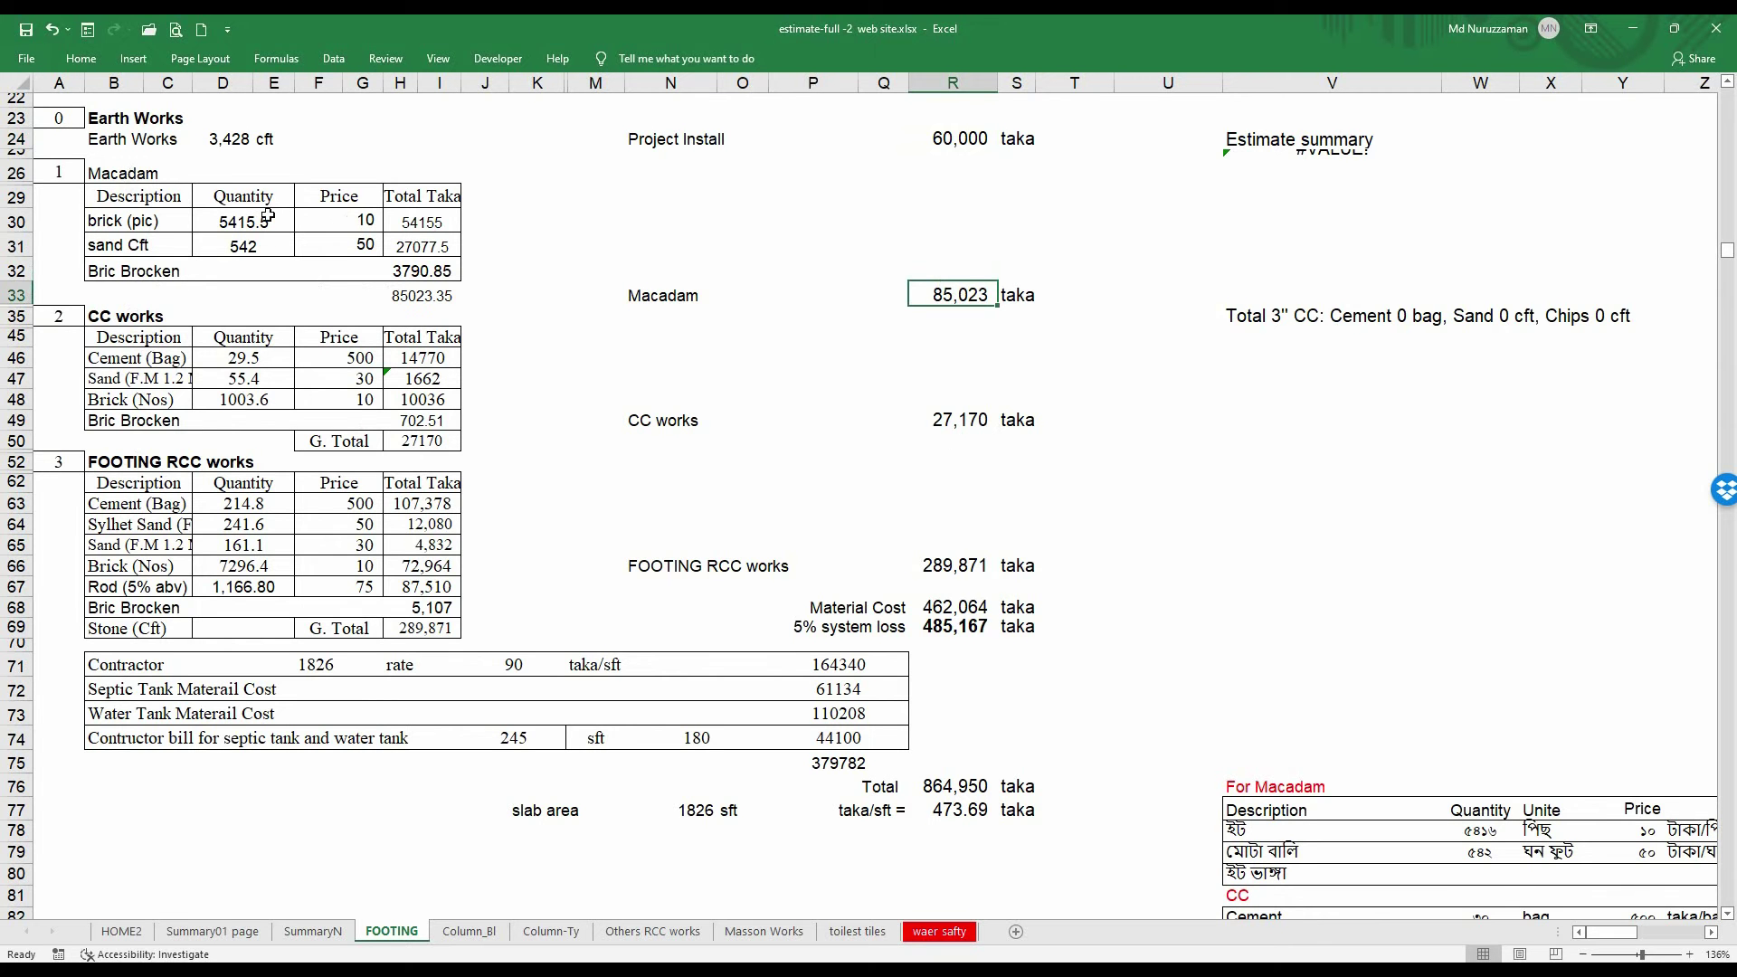
left_click(116, 237)
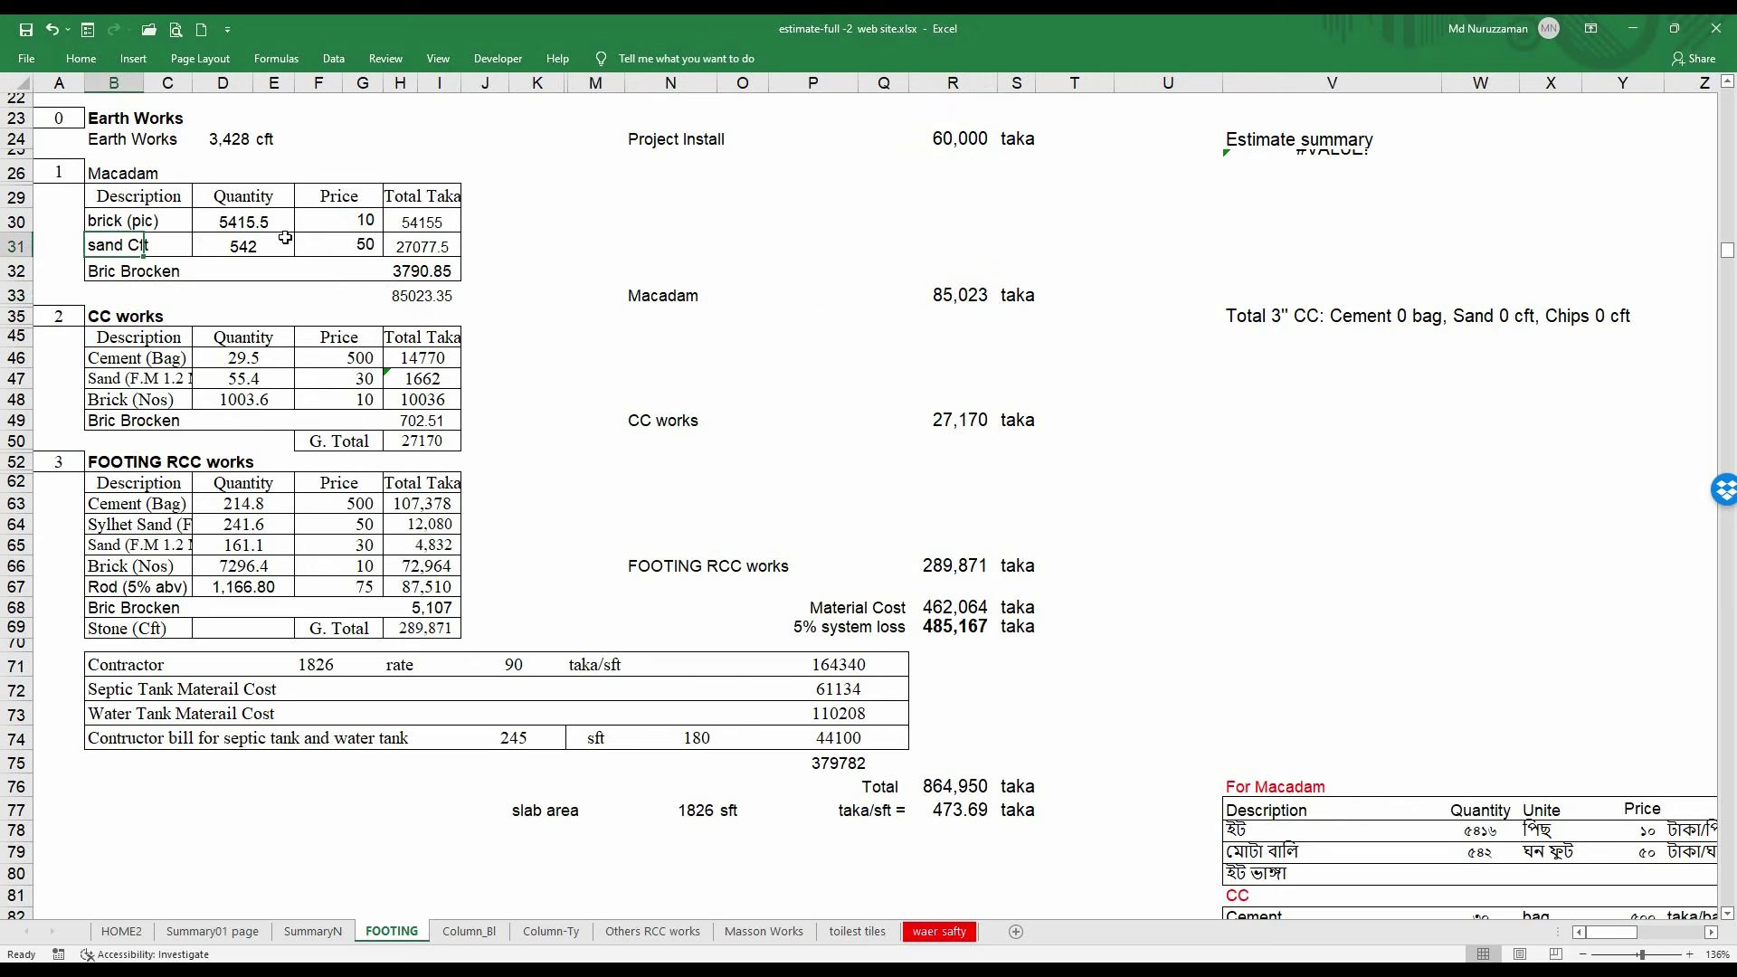
left_click(365, 245)
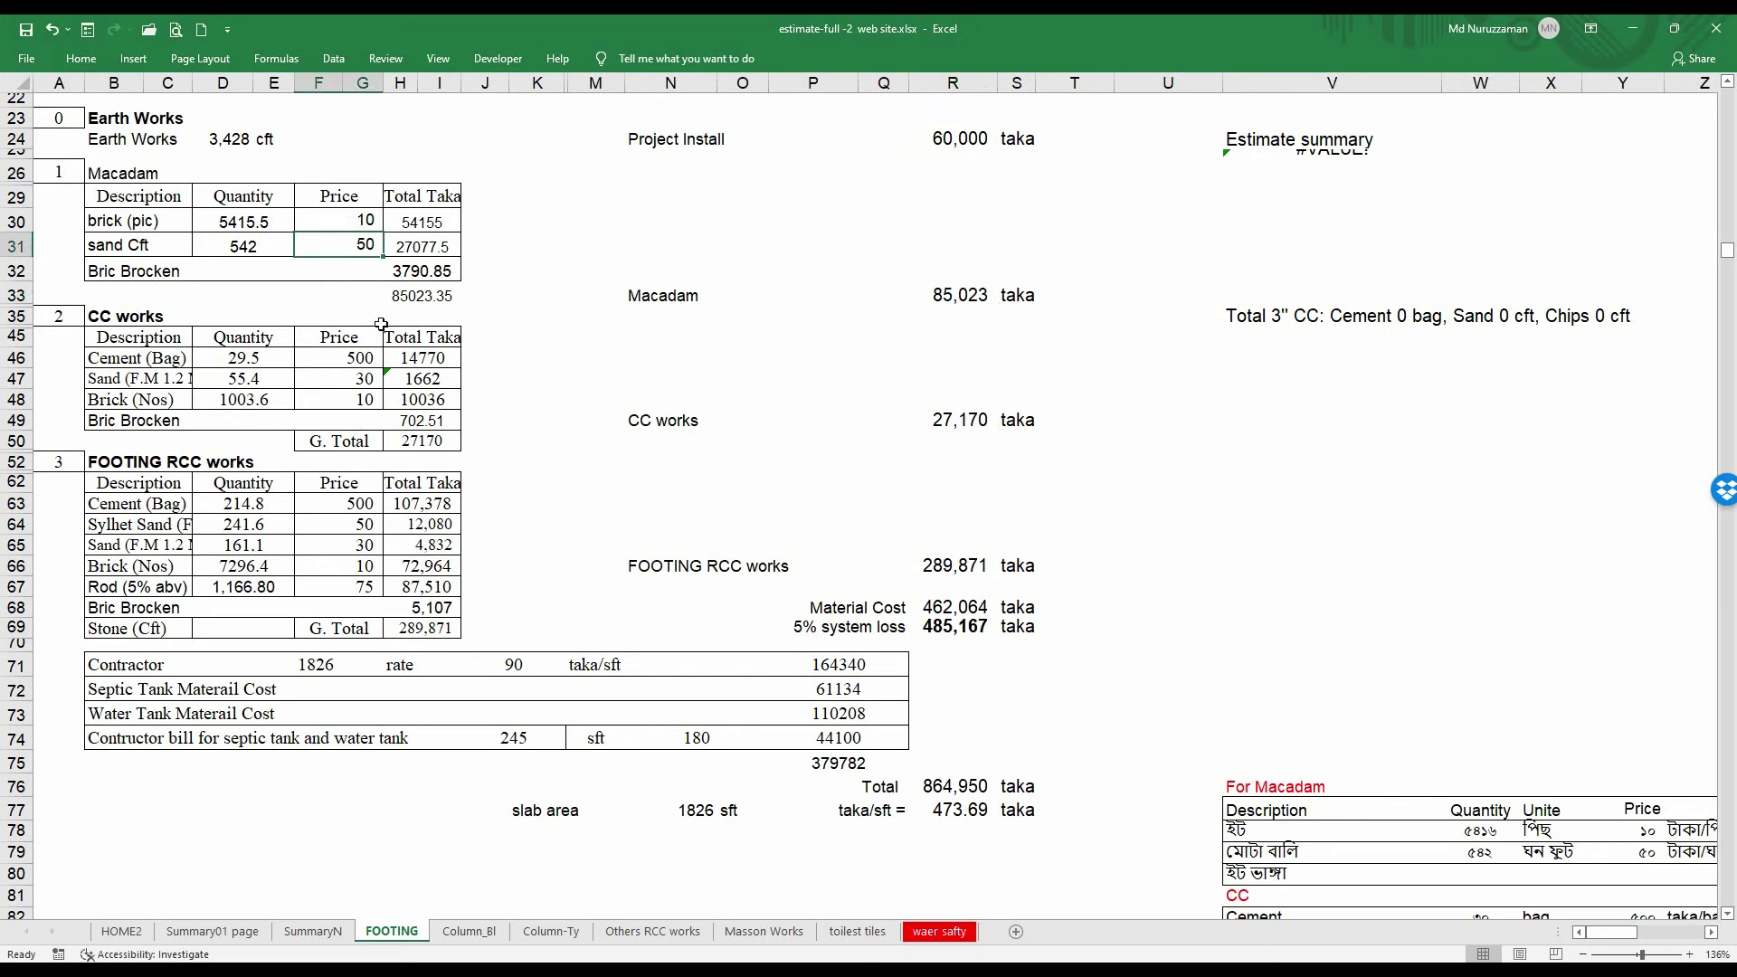
left_click(361, 221)
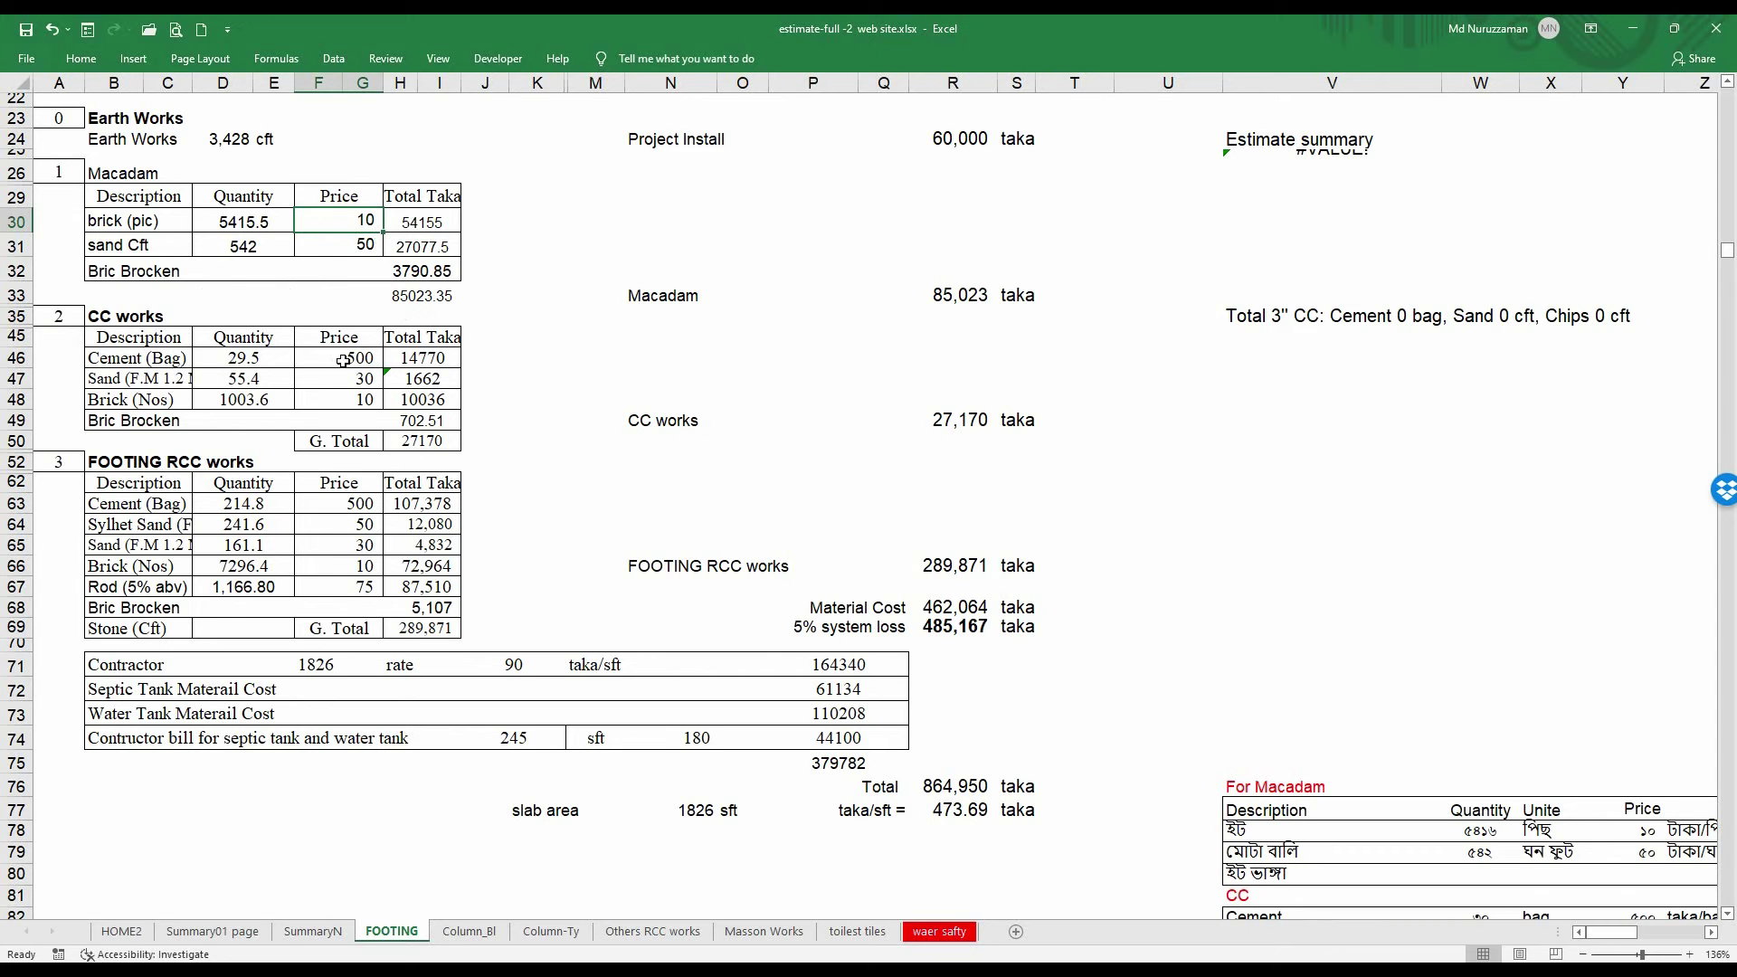
left_click(977, 423)
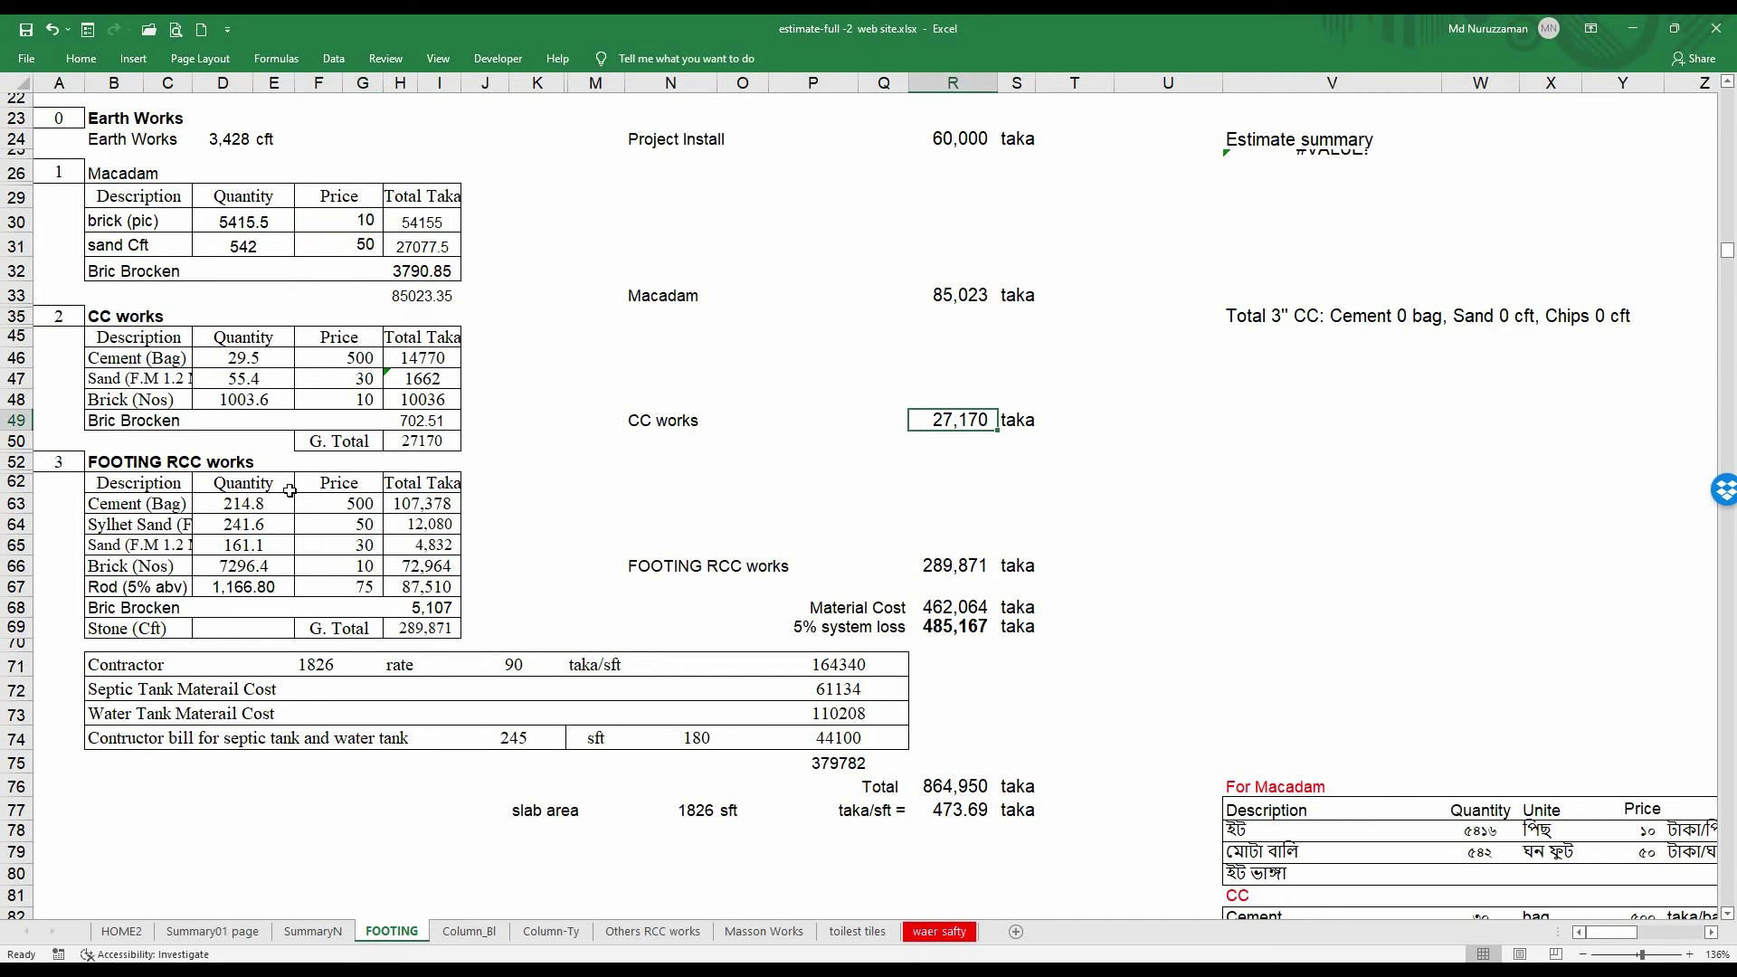
Review the footing RCC works cost, the Bric Brocken amount's formula, and the cement and sand quantities.
left_click(964, 566)
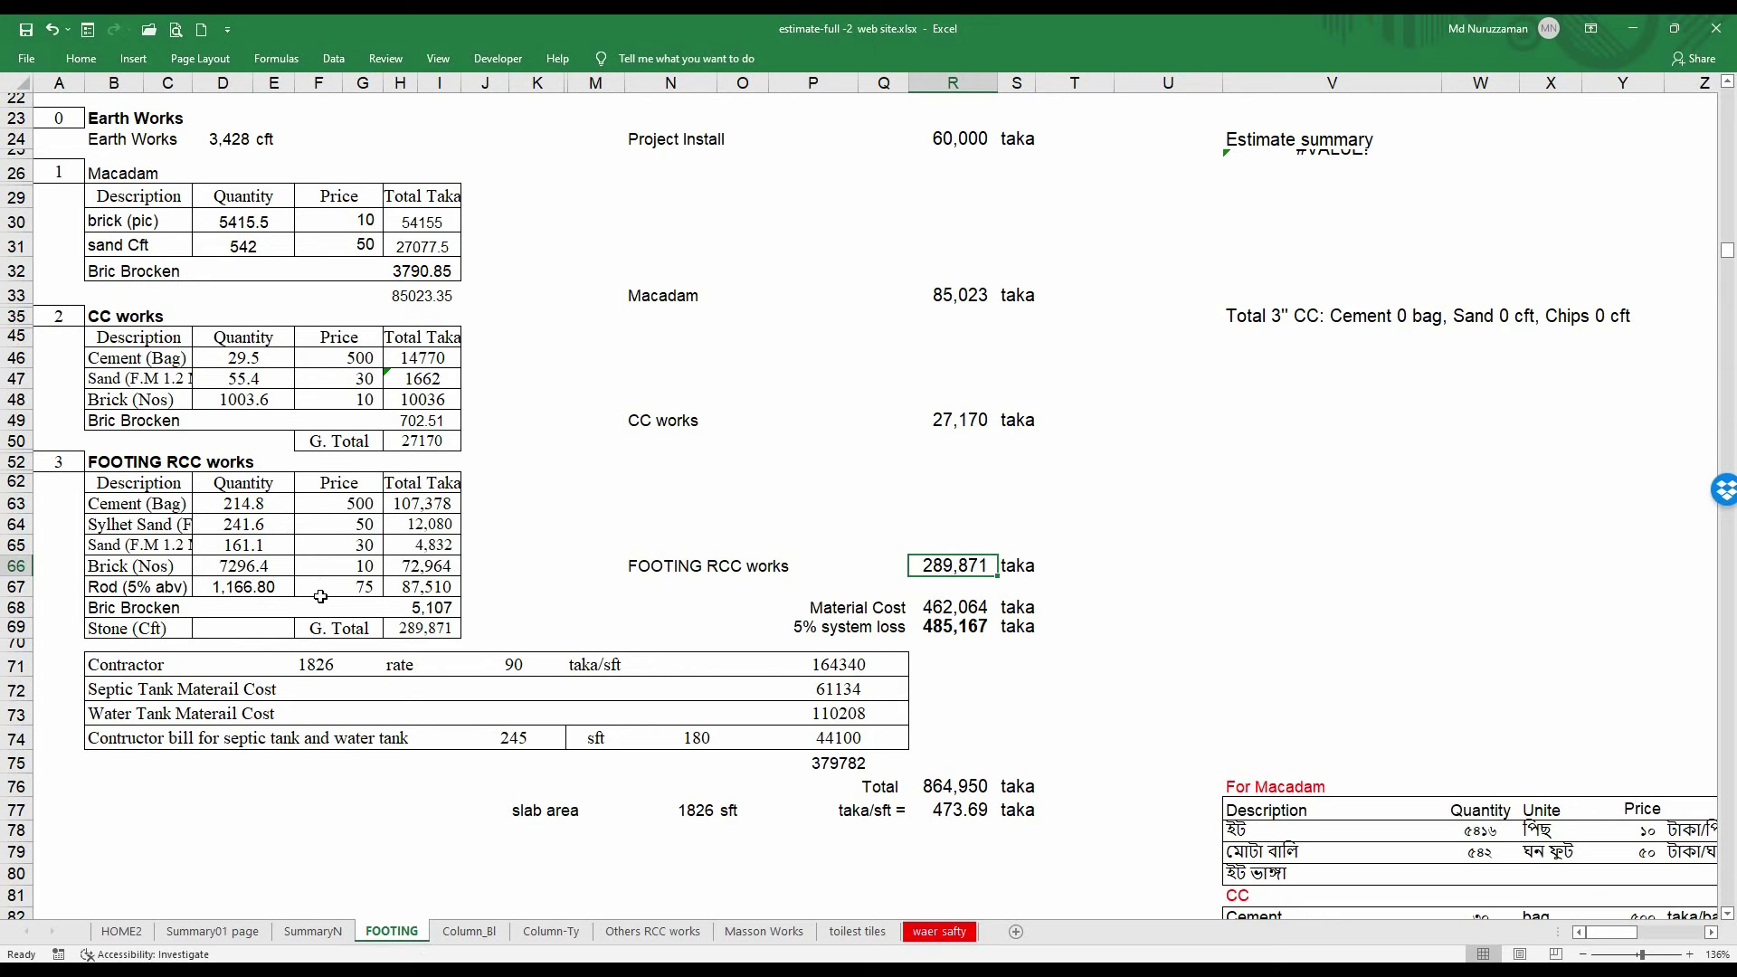
double_click(443, 607)
key("Return")
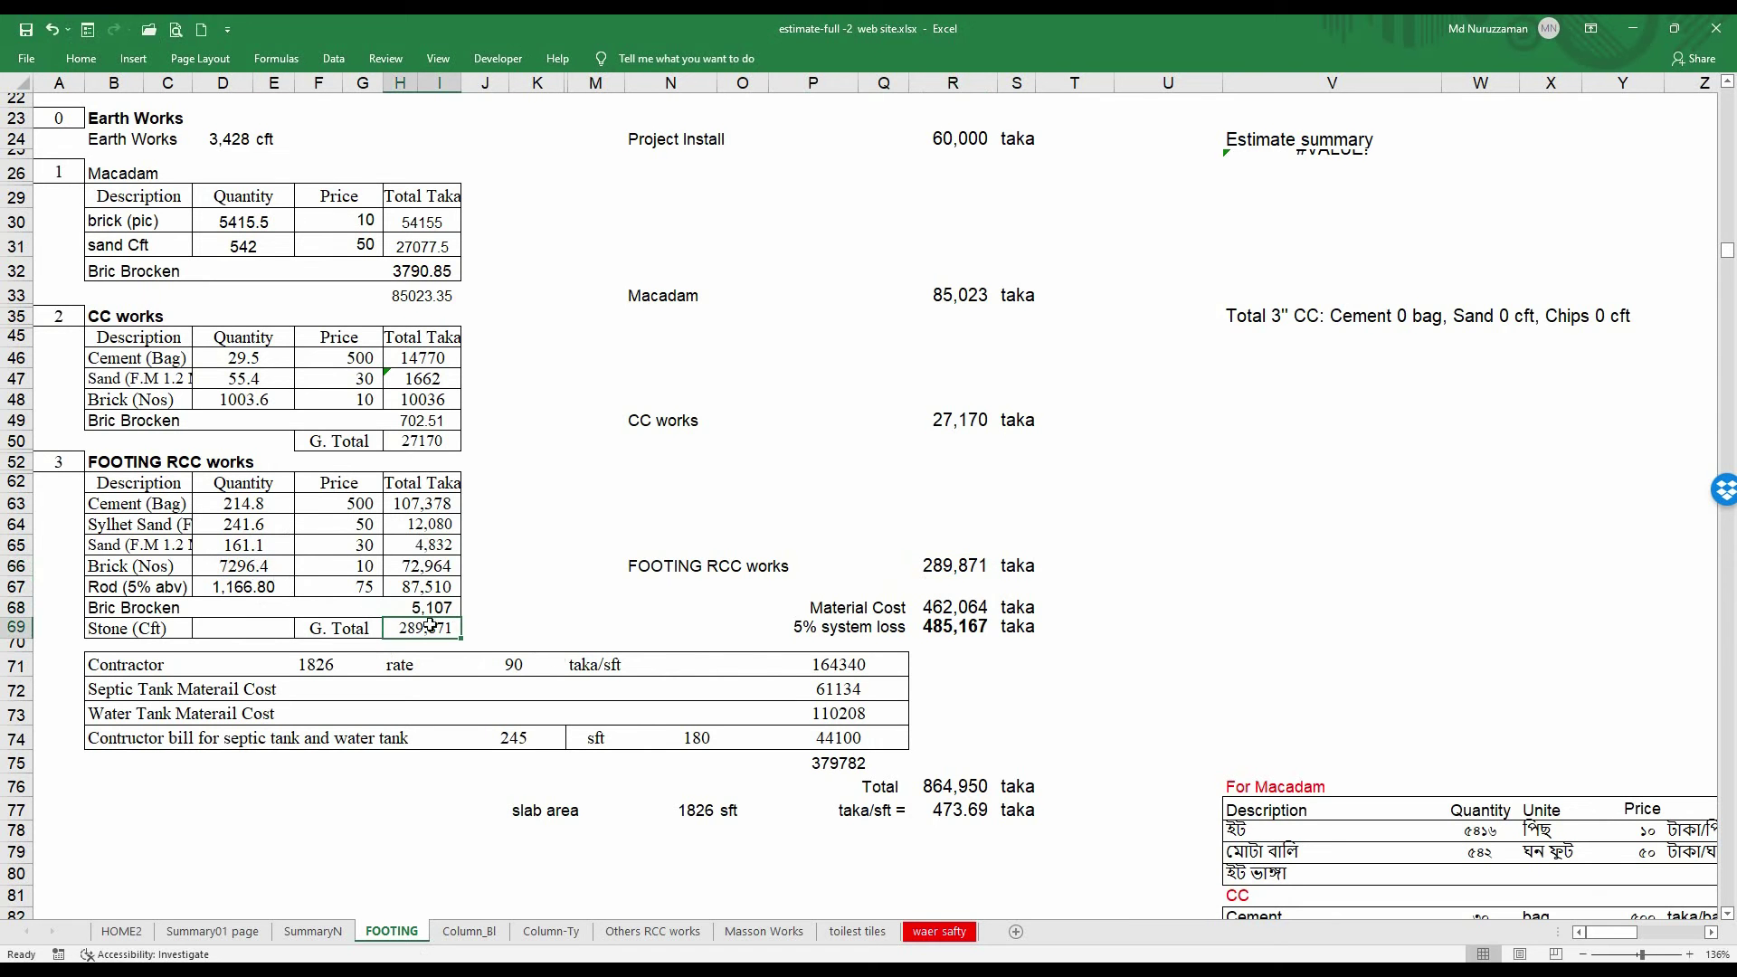
left_click(249, 508)
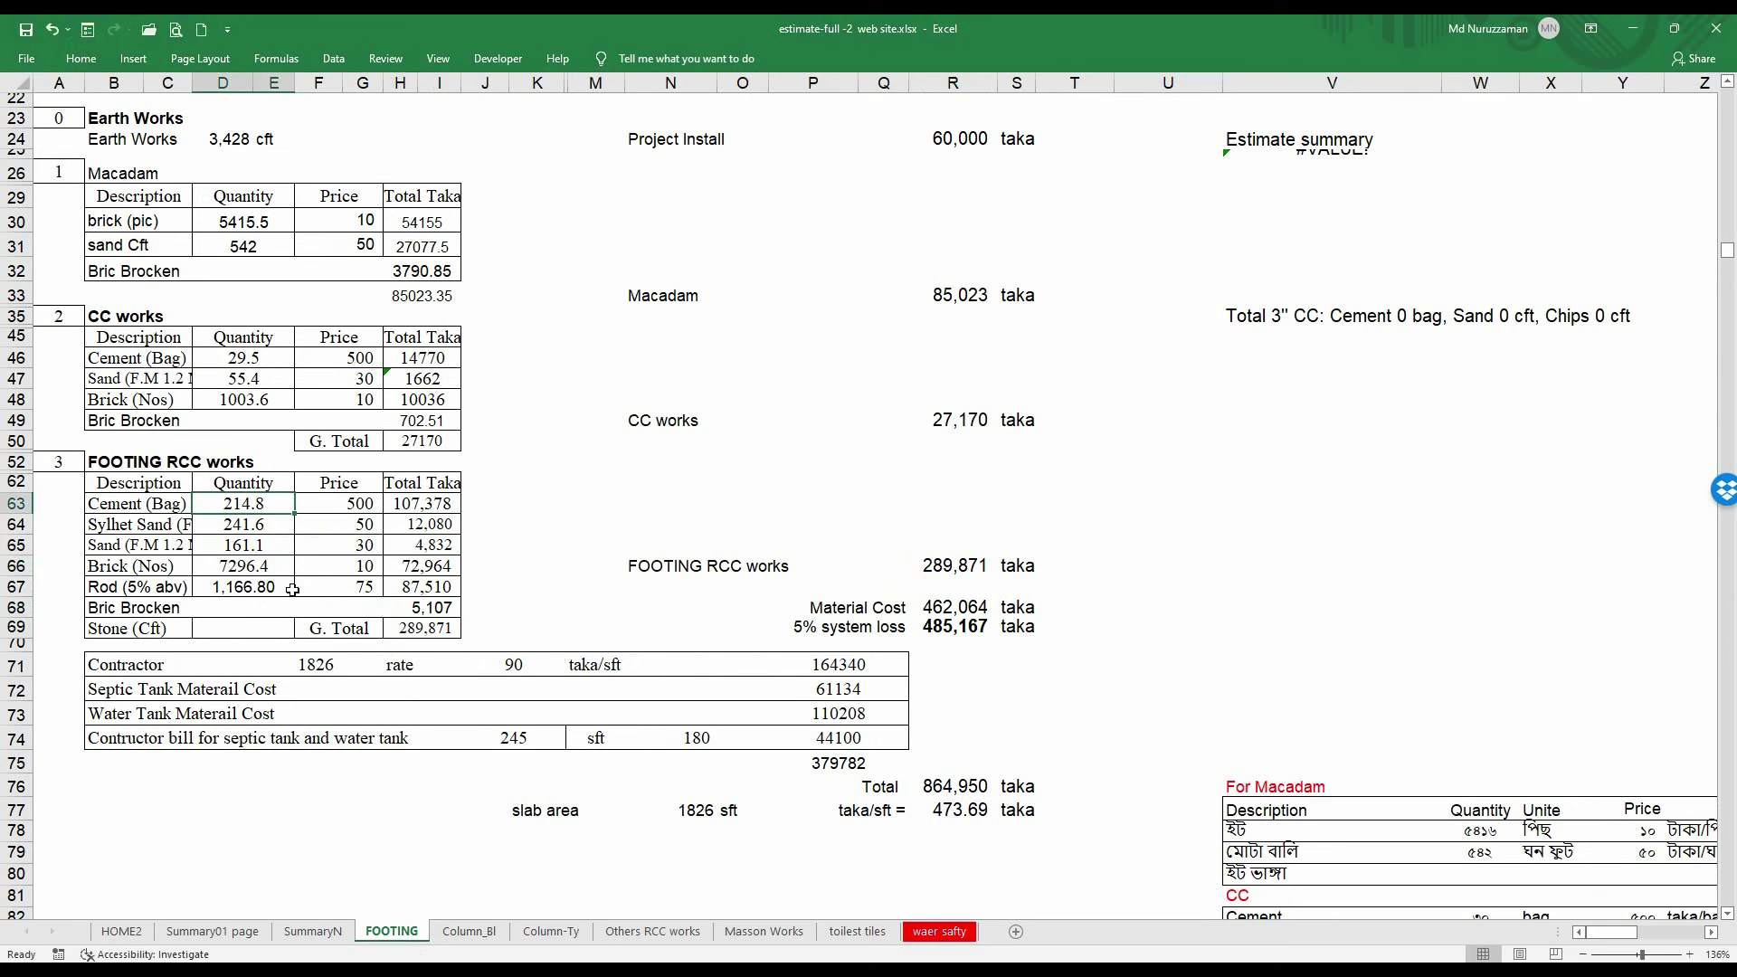
left_click(269, 528)
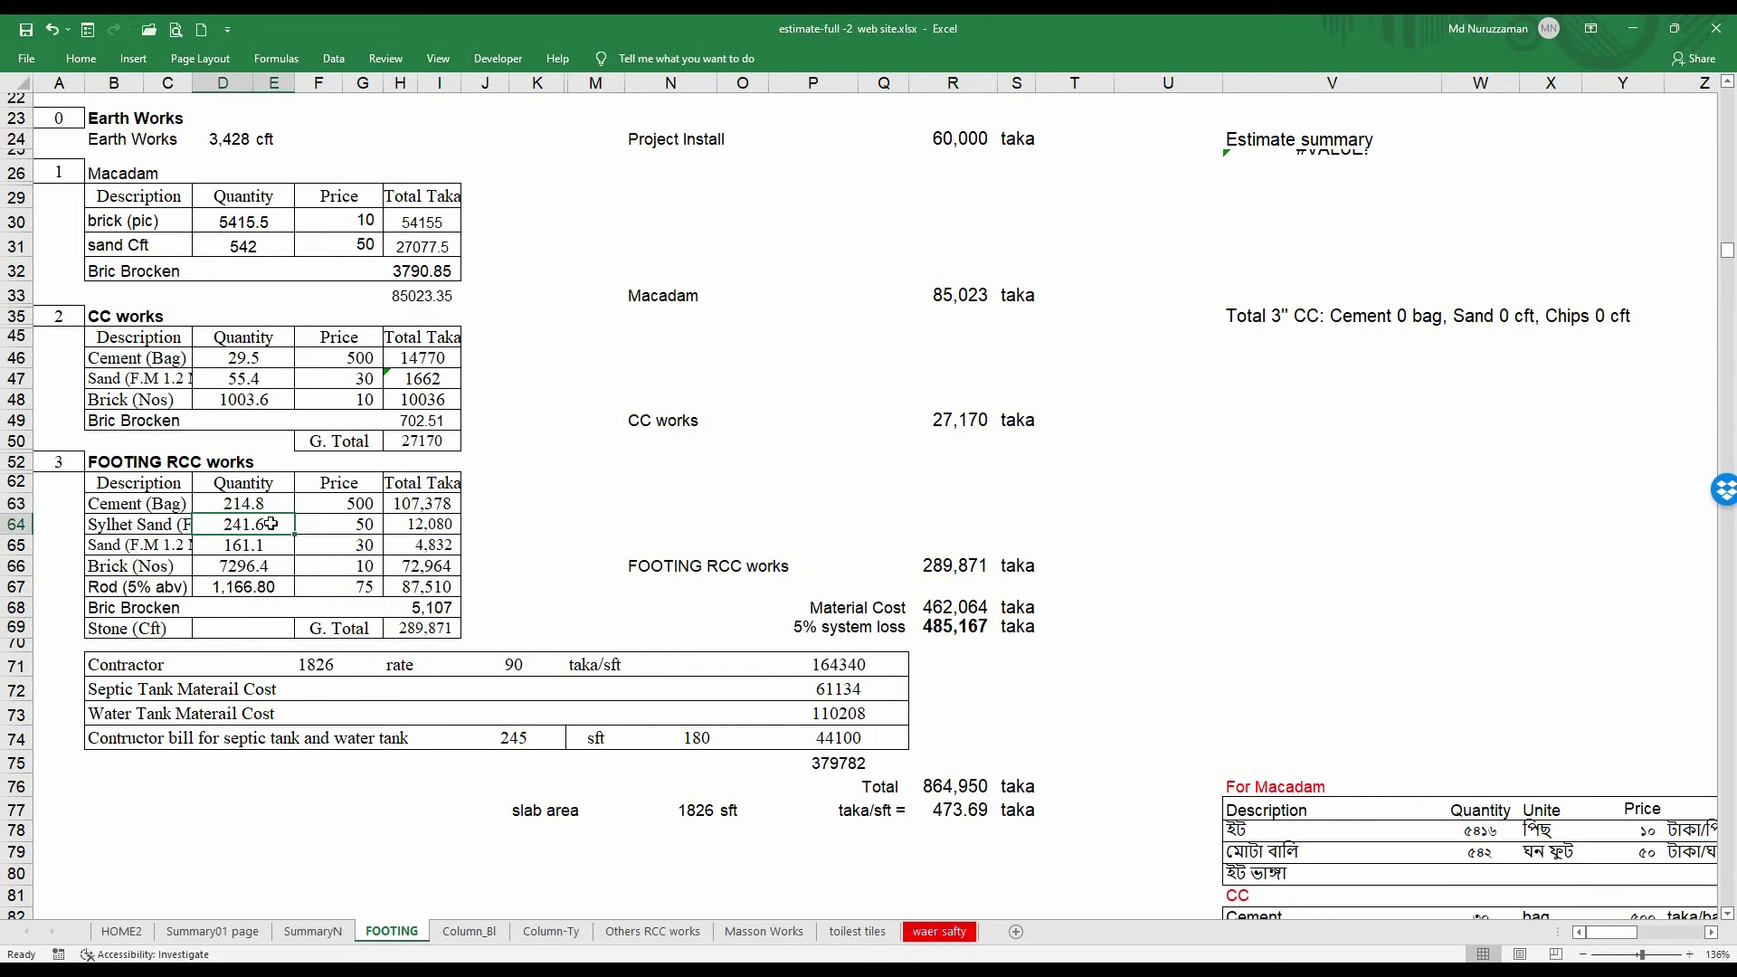
left_click_drag(274, 523, 272, 546)
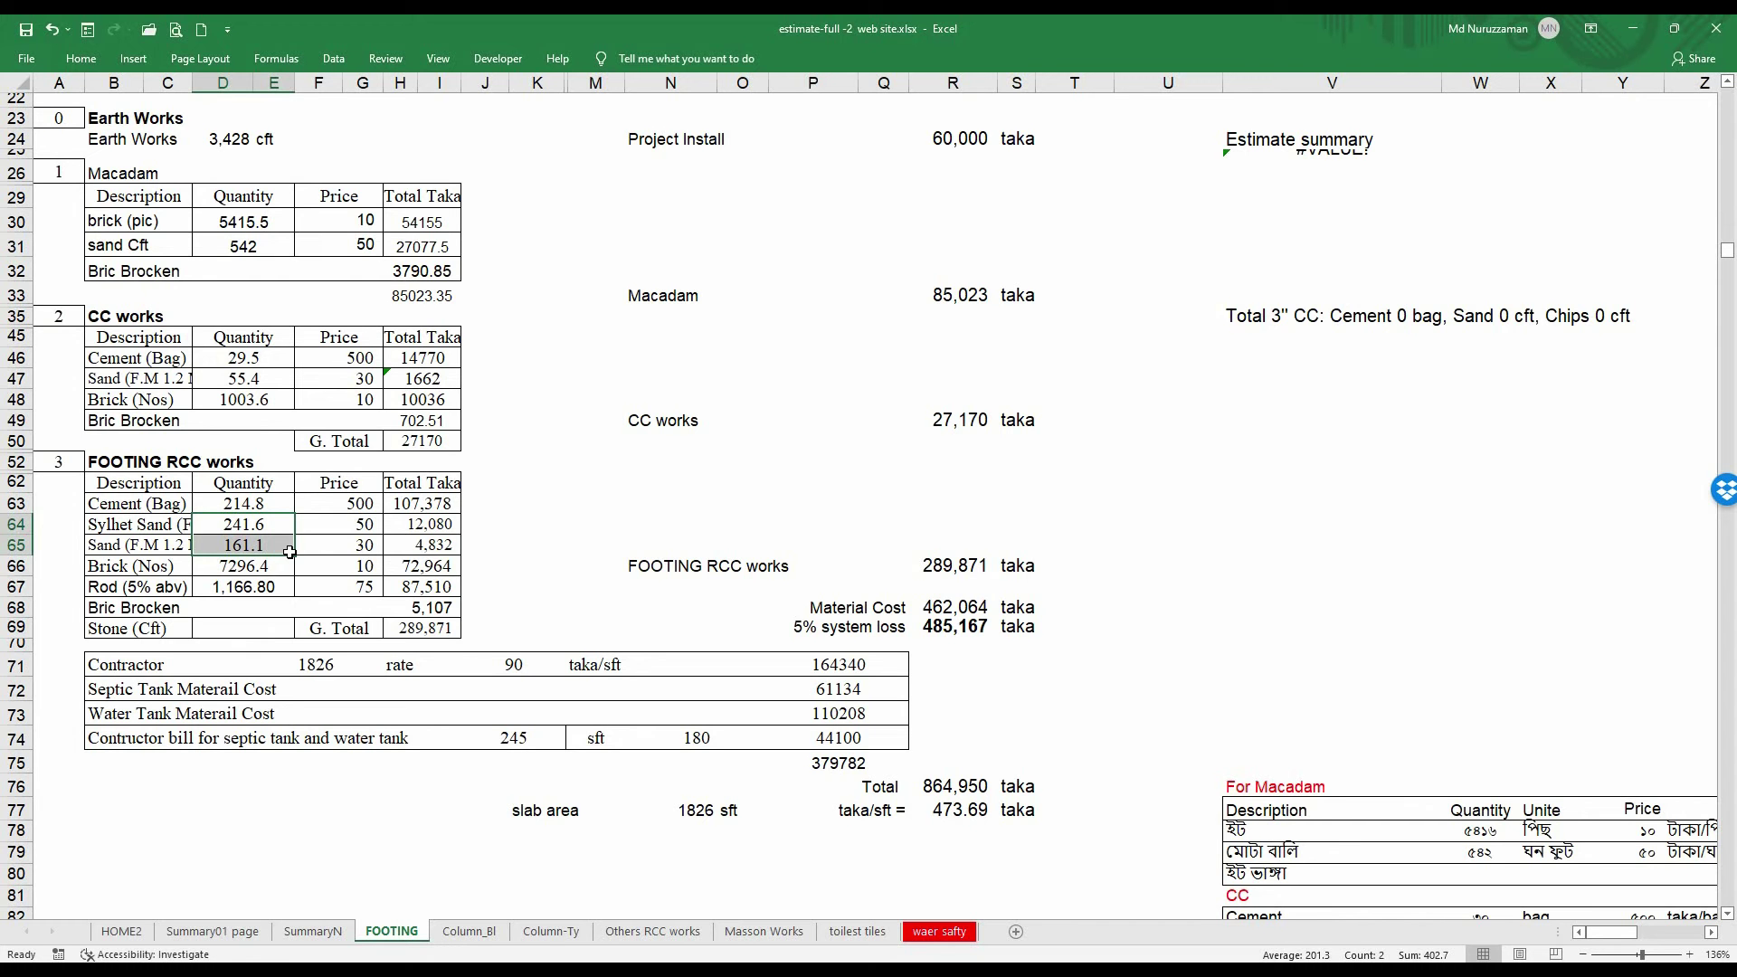
left_click(227, 531)
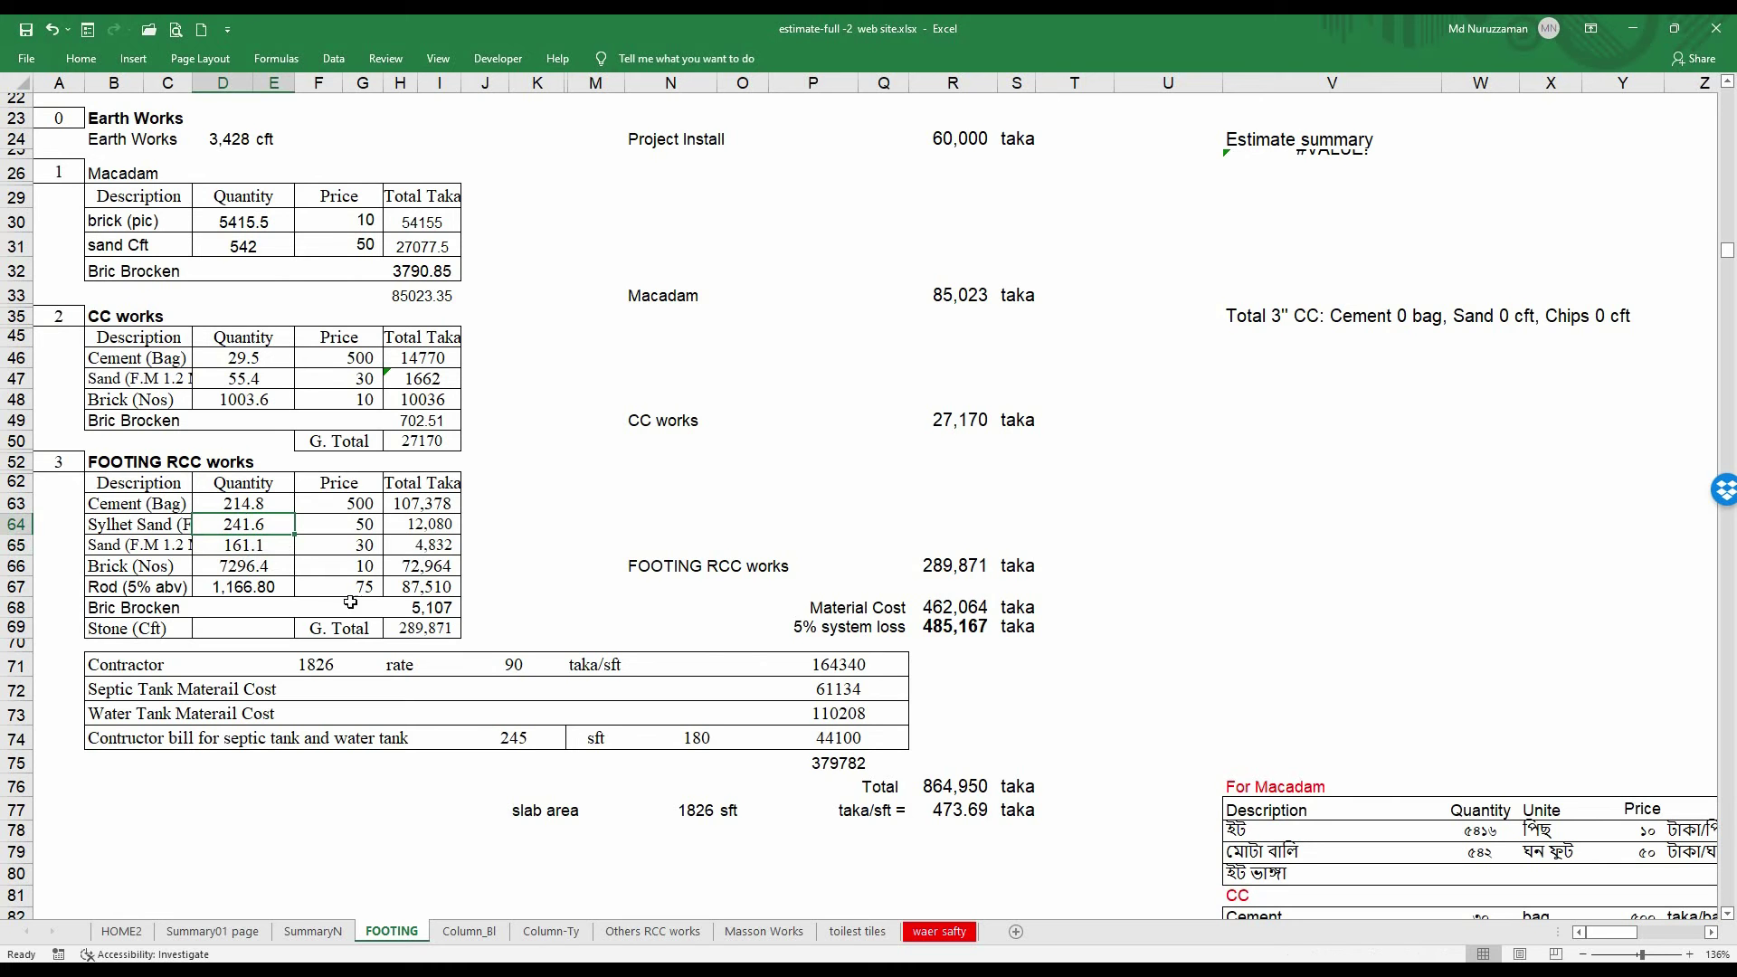
Review the material cost with 5% system loss and the contractor's area and rate per square foot.
left_click(960, 628)
left_click(956, 590)
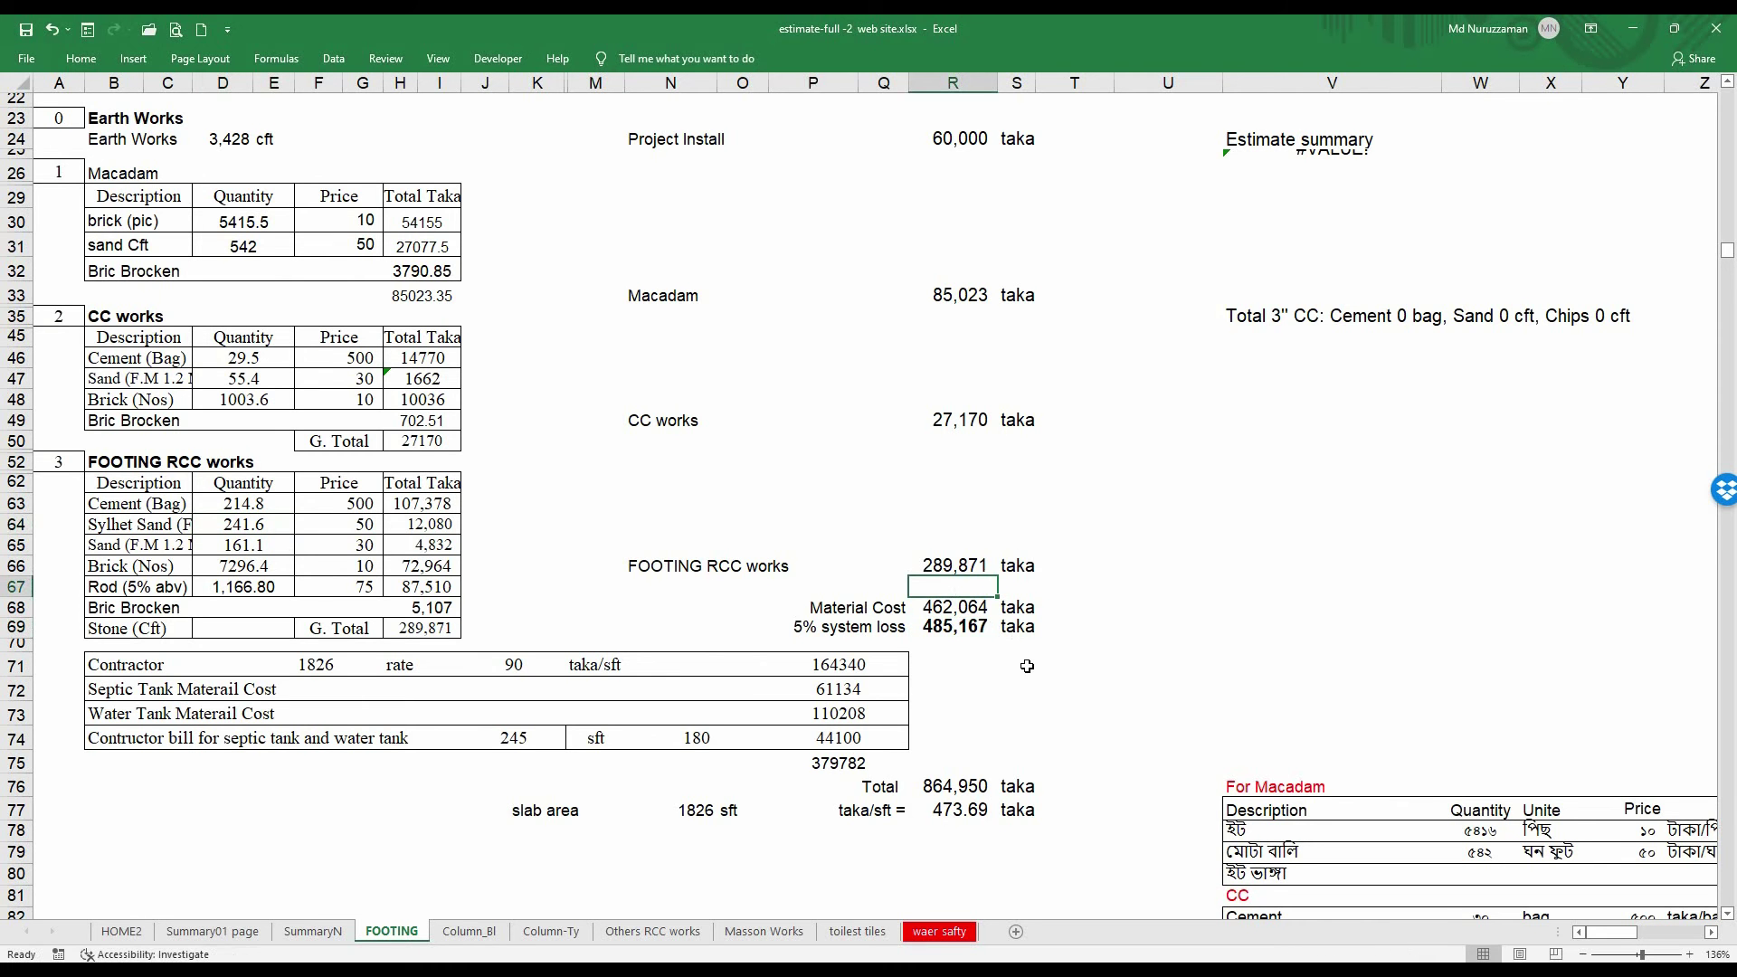
left_click(982, 627)
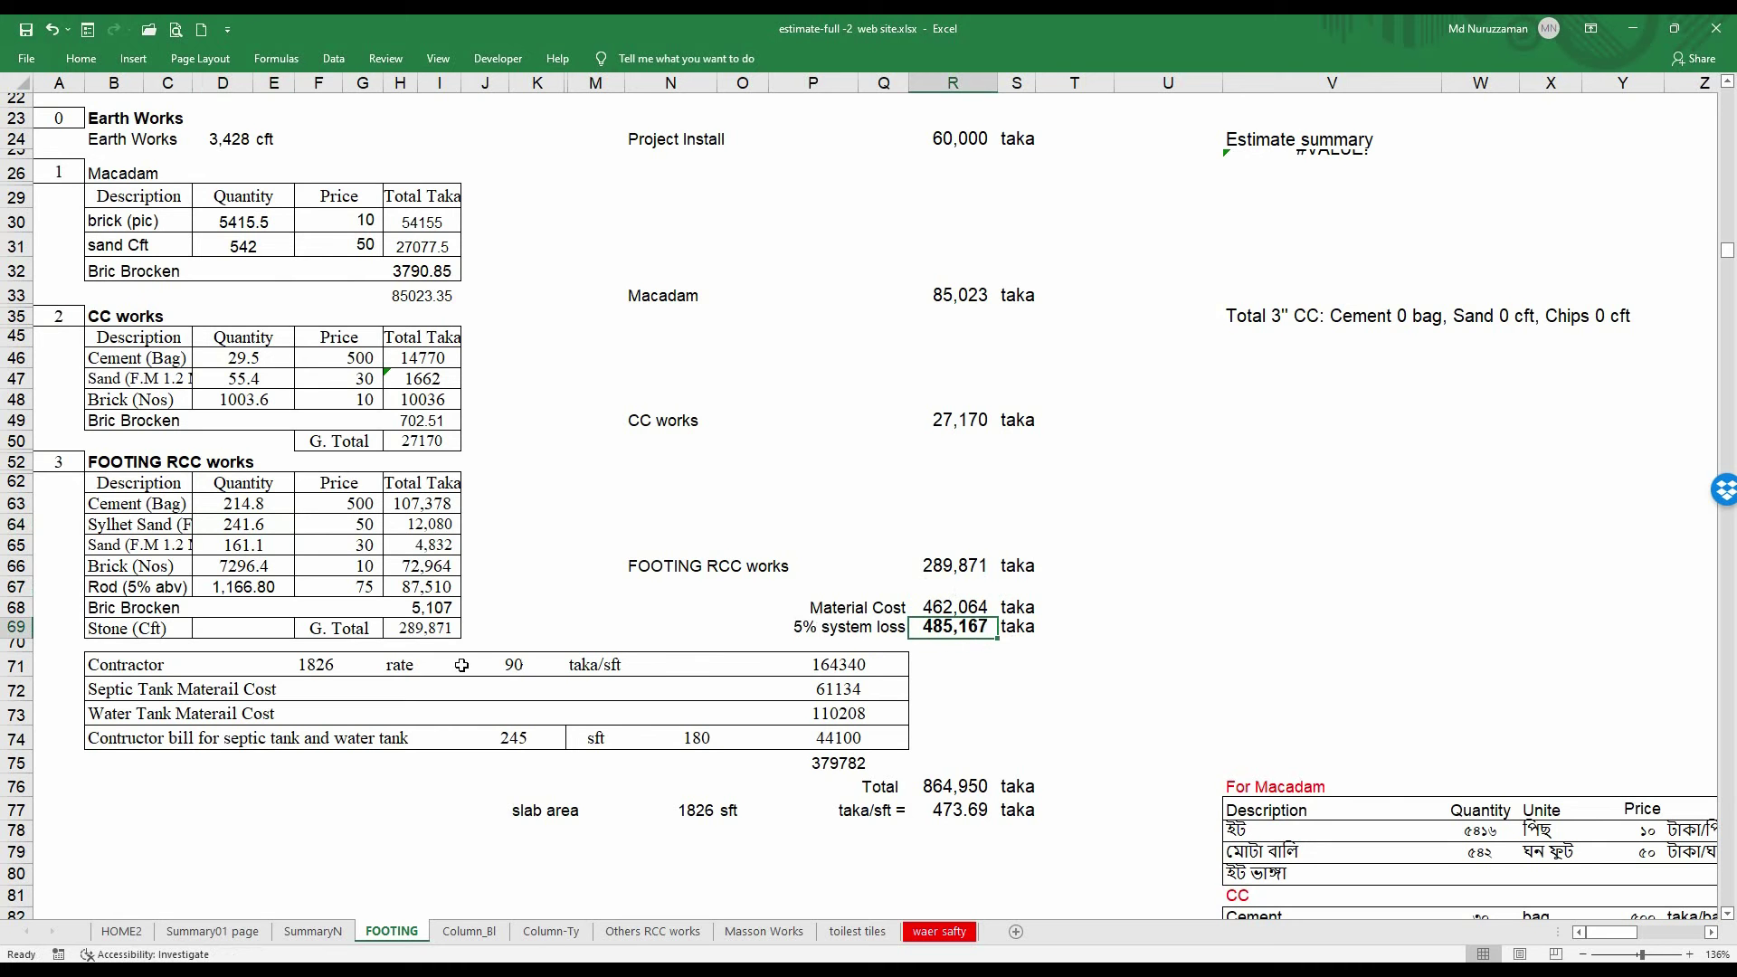
left_click(306, 665)
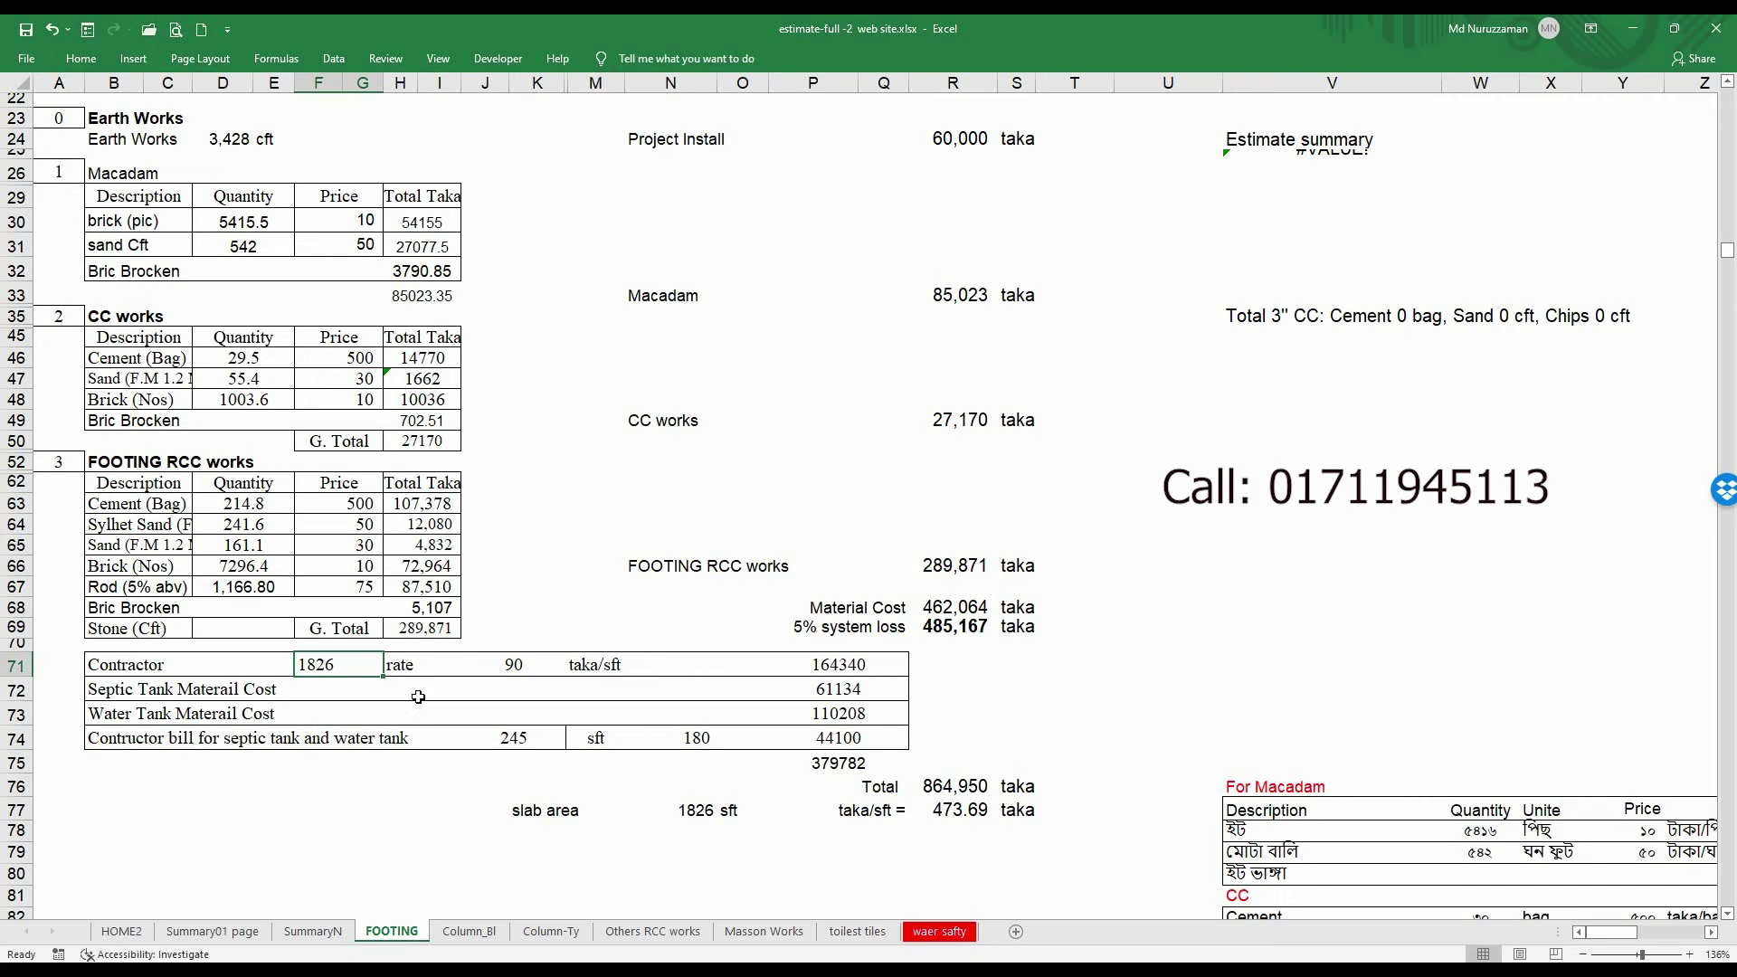
left_click(484, 674)
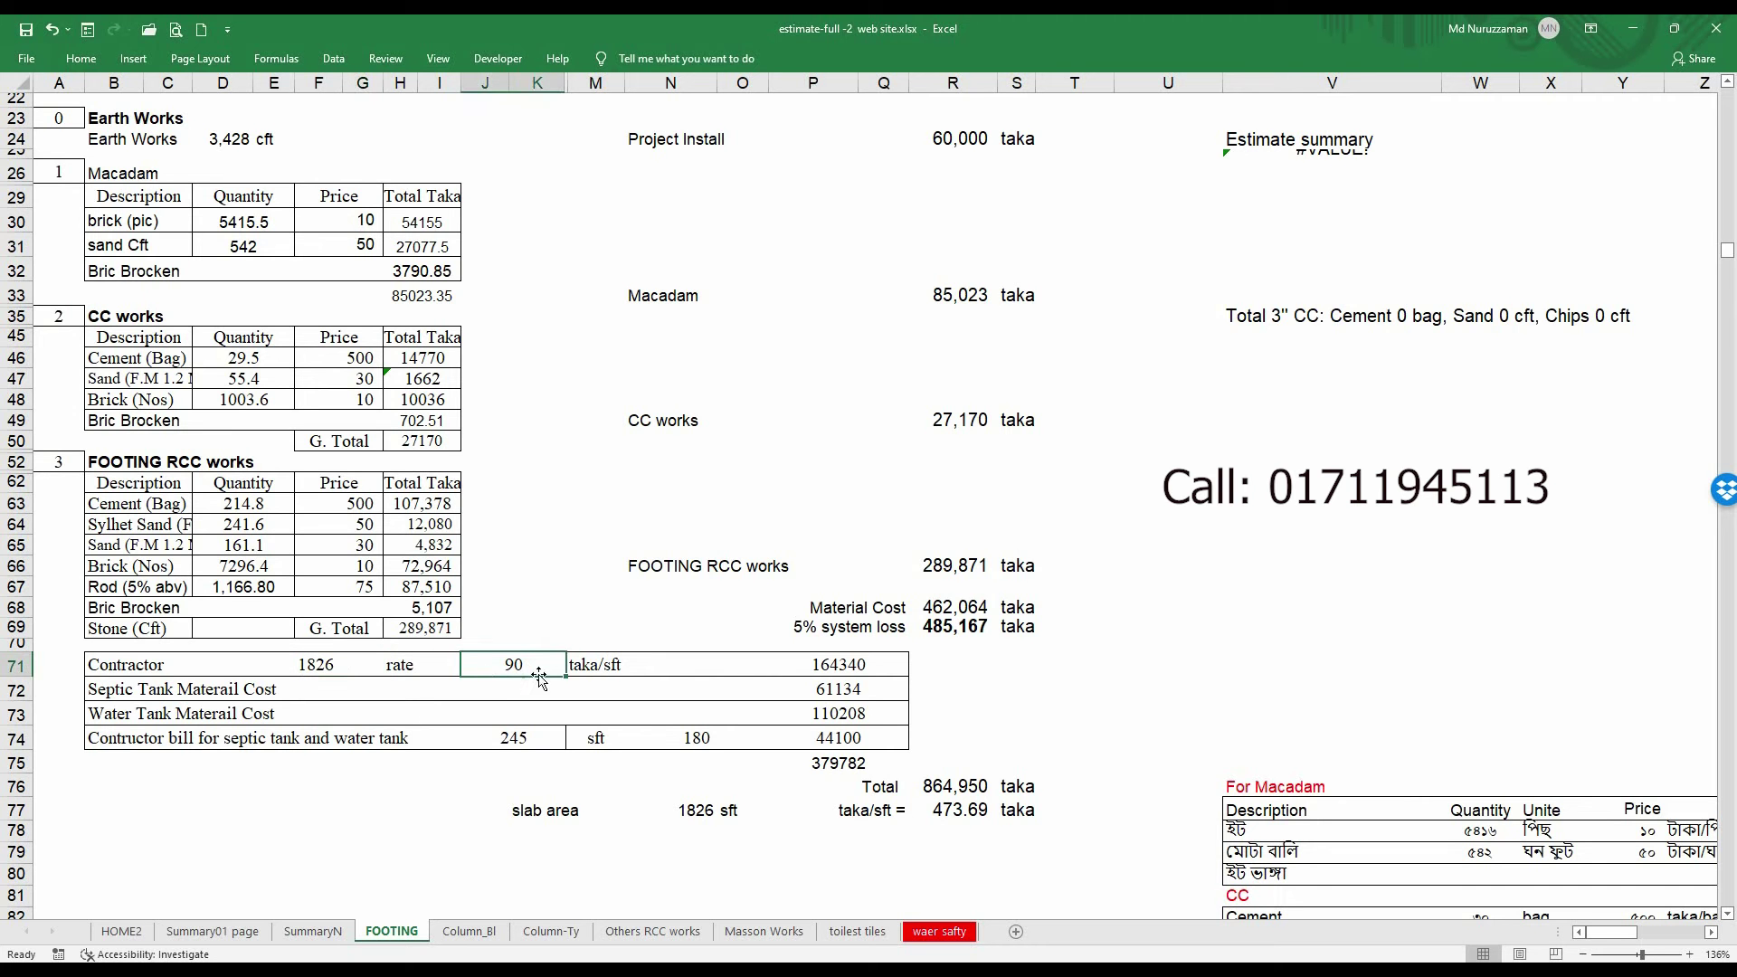
left_click(441, 667)
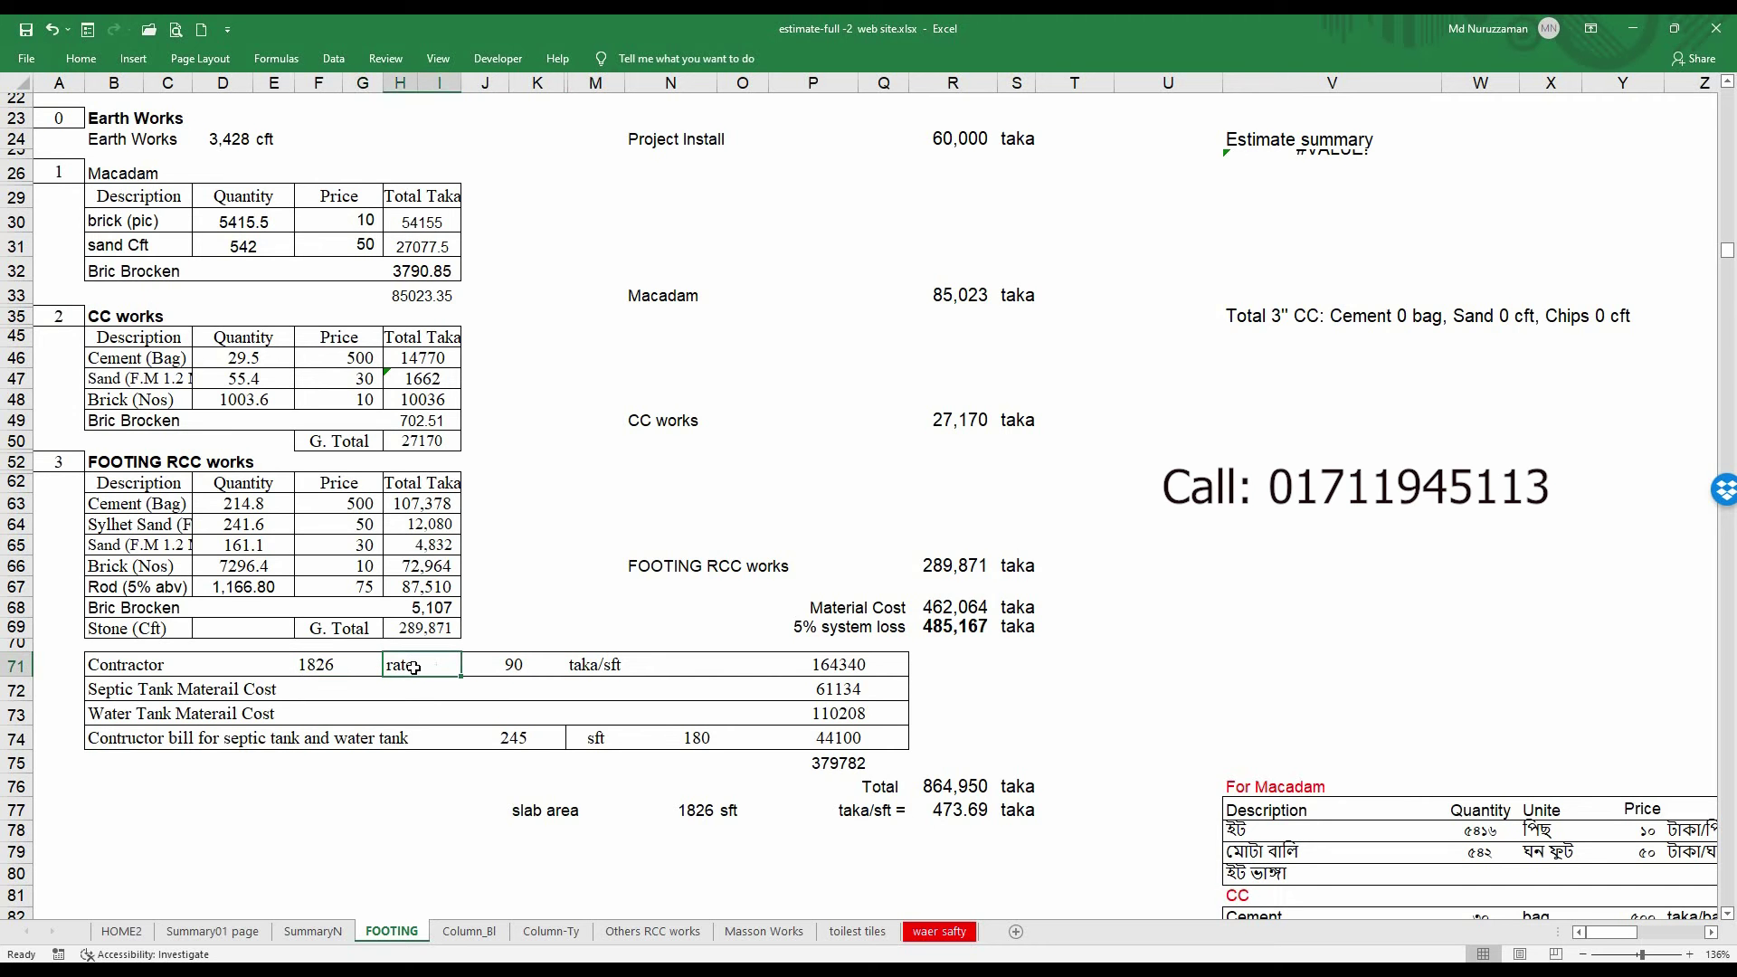
left_click(347, 664)
Enter the label "sft" in the empty cell before the contractor's area and right-align it.
left_click(291, 661)
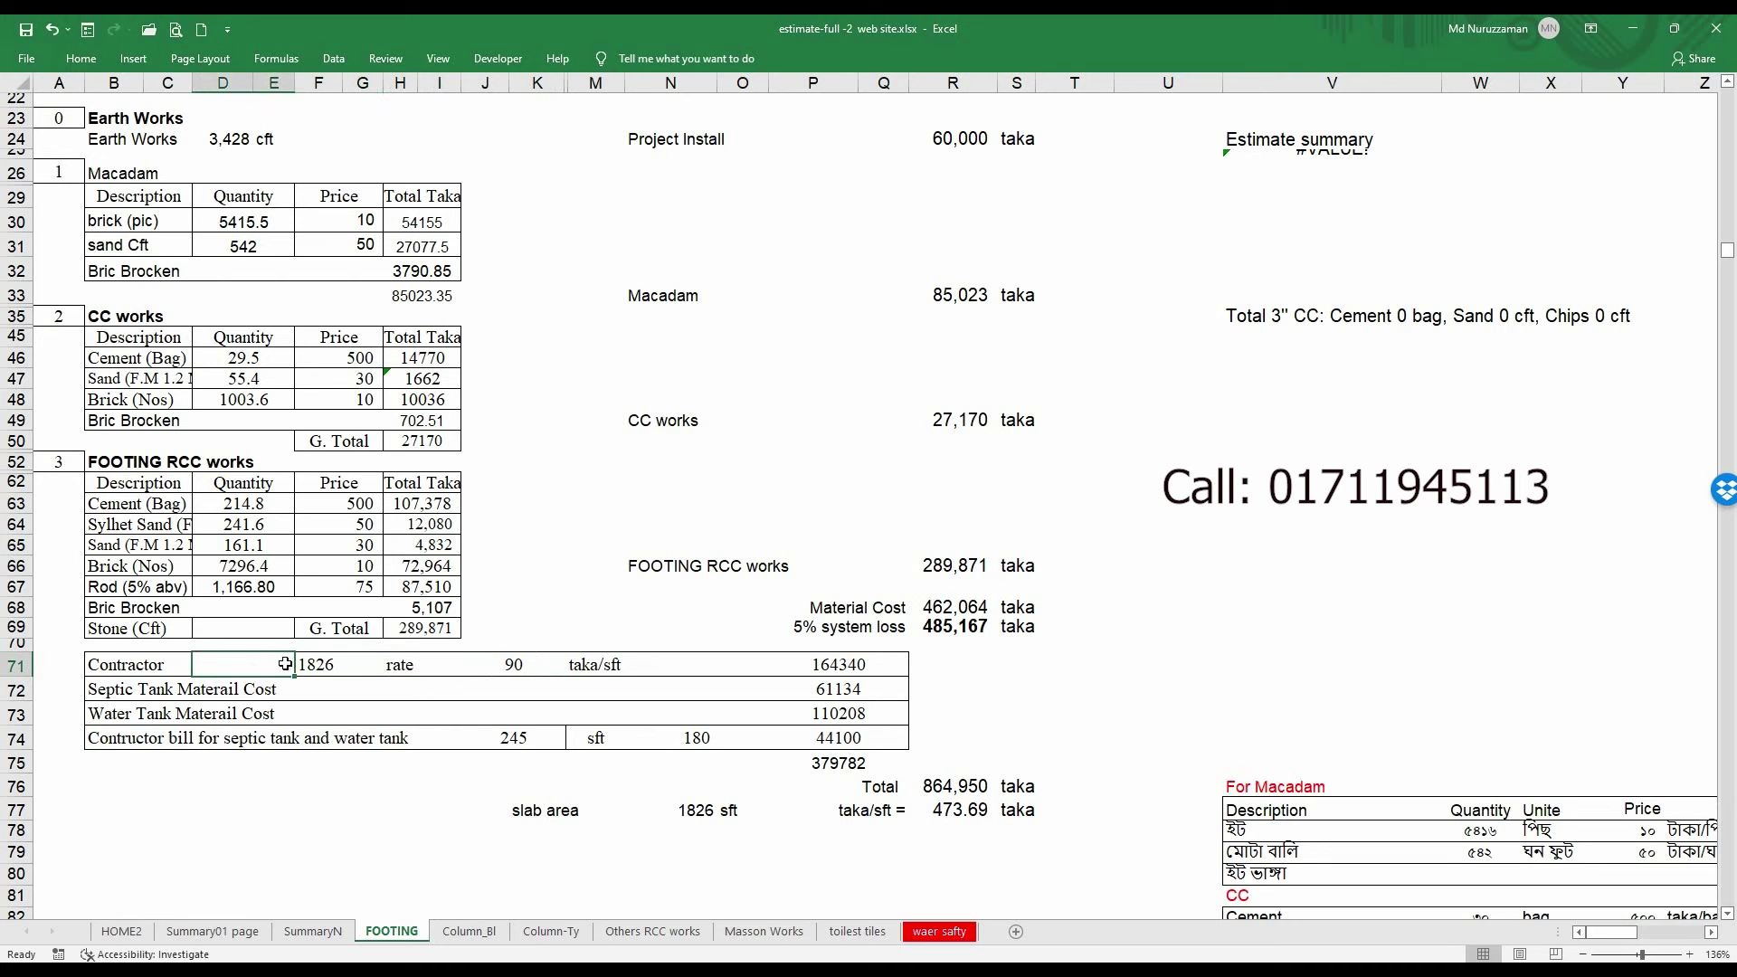
type("sft")
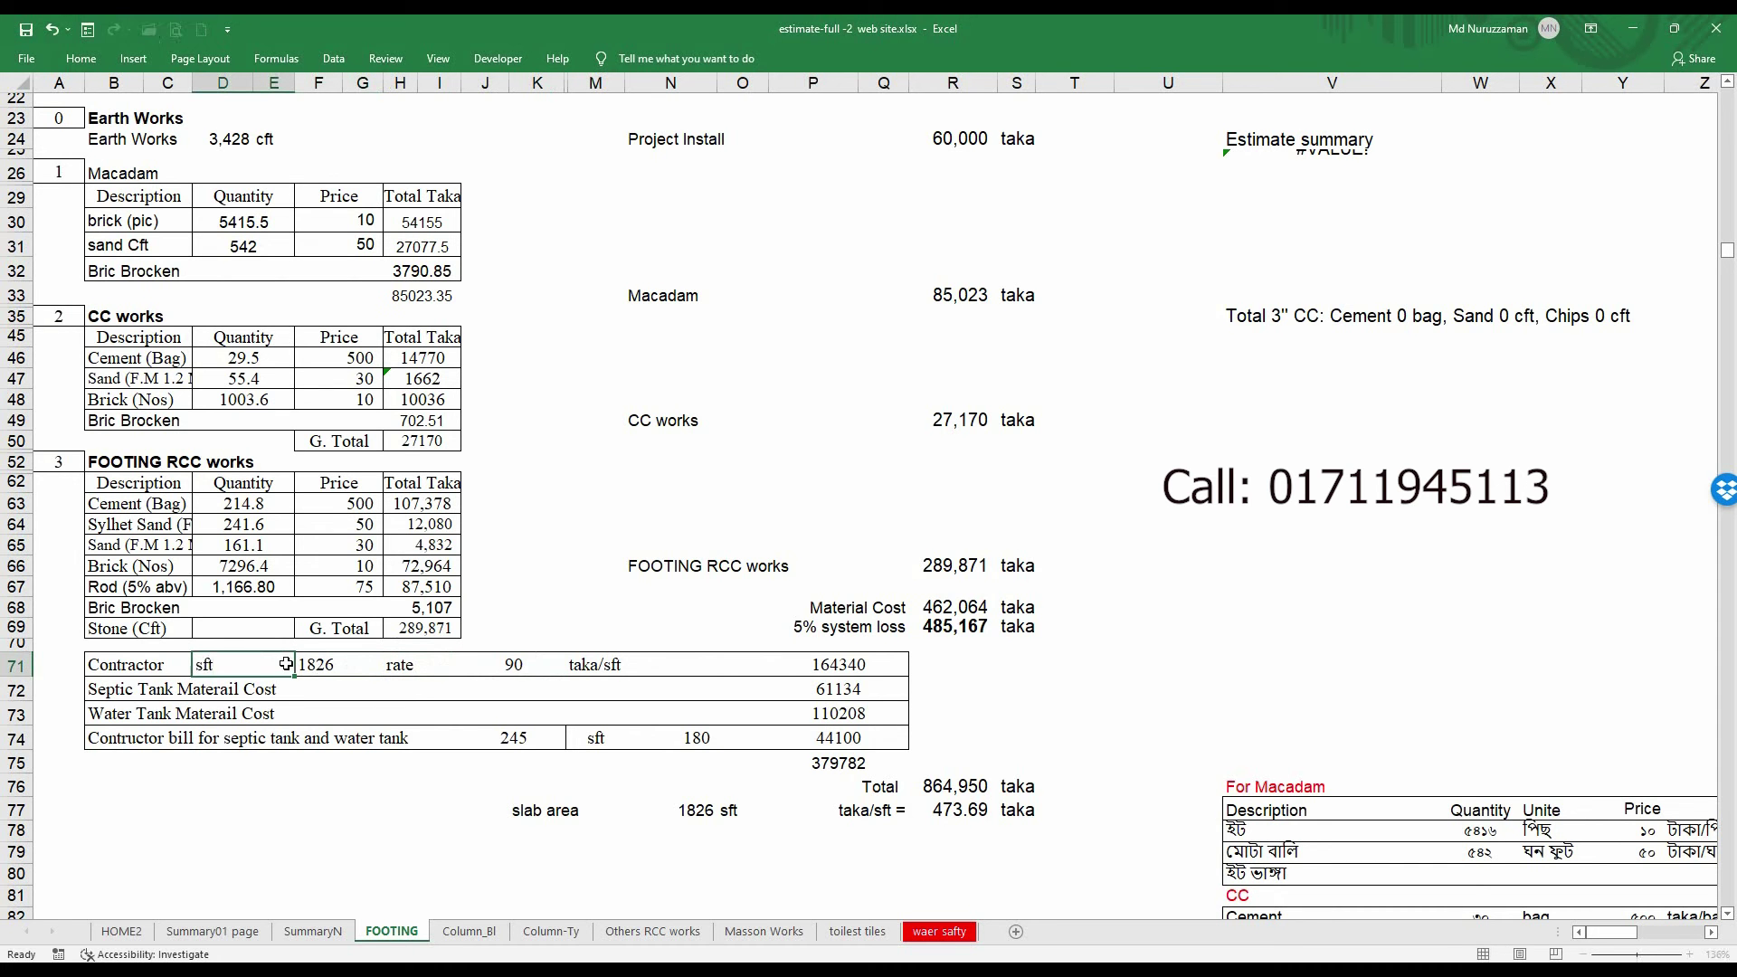
key("Return")
left_click(265, 663)
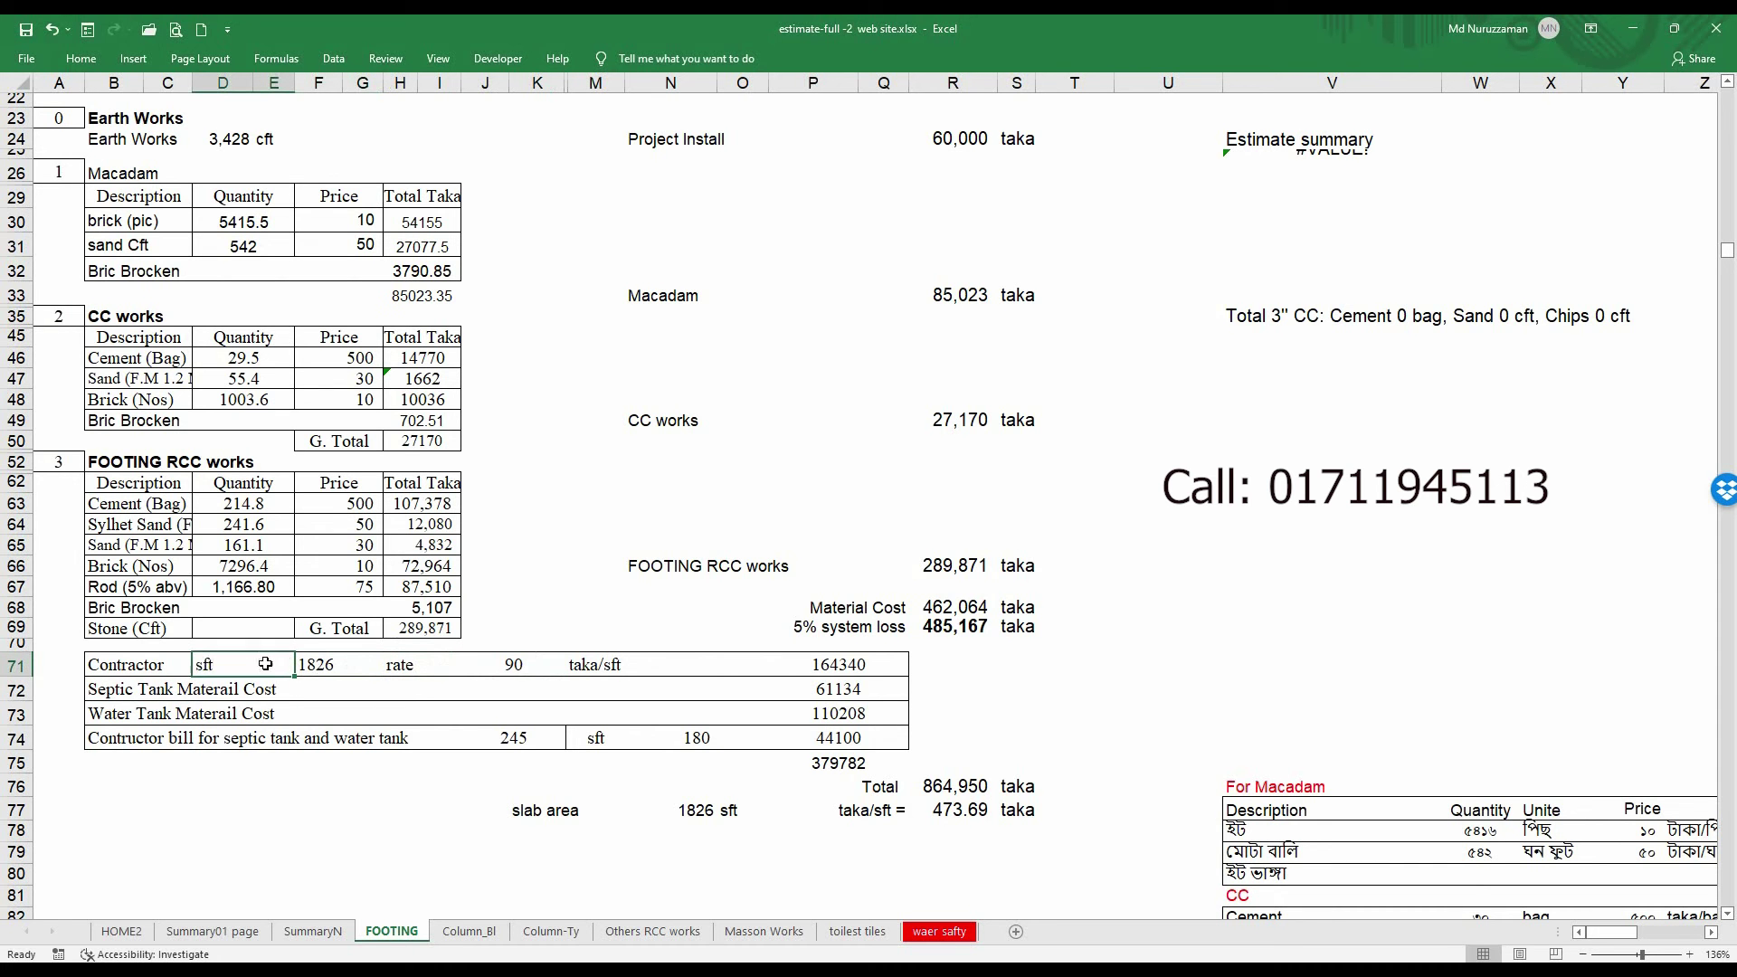
left_click(81, 58)
left_click(420, 120)
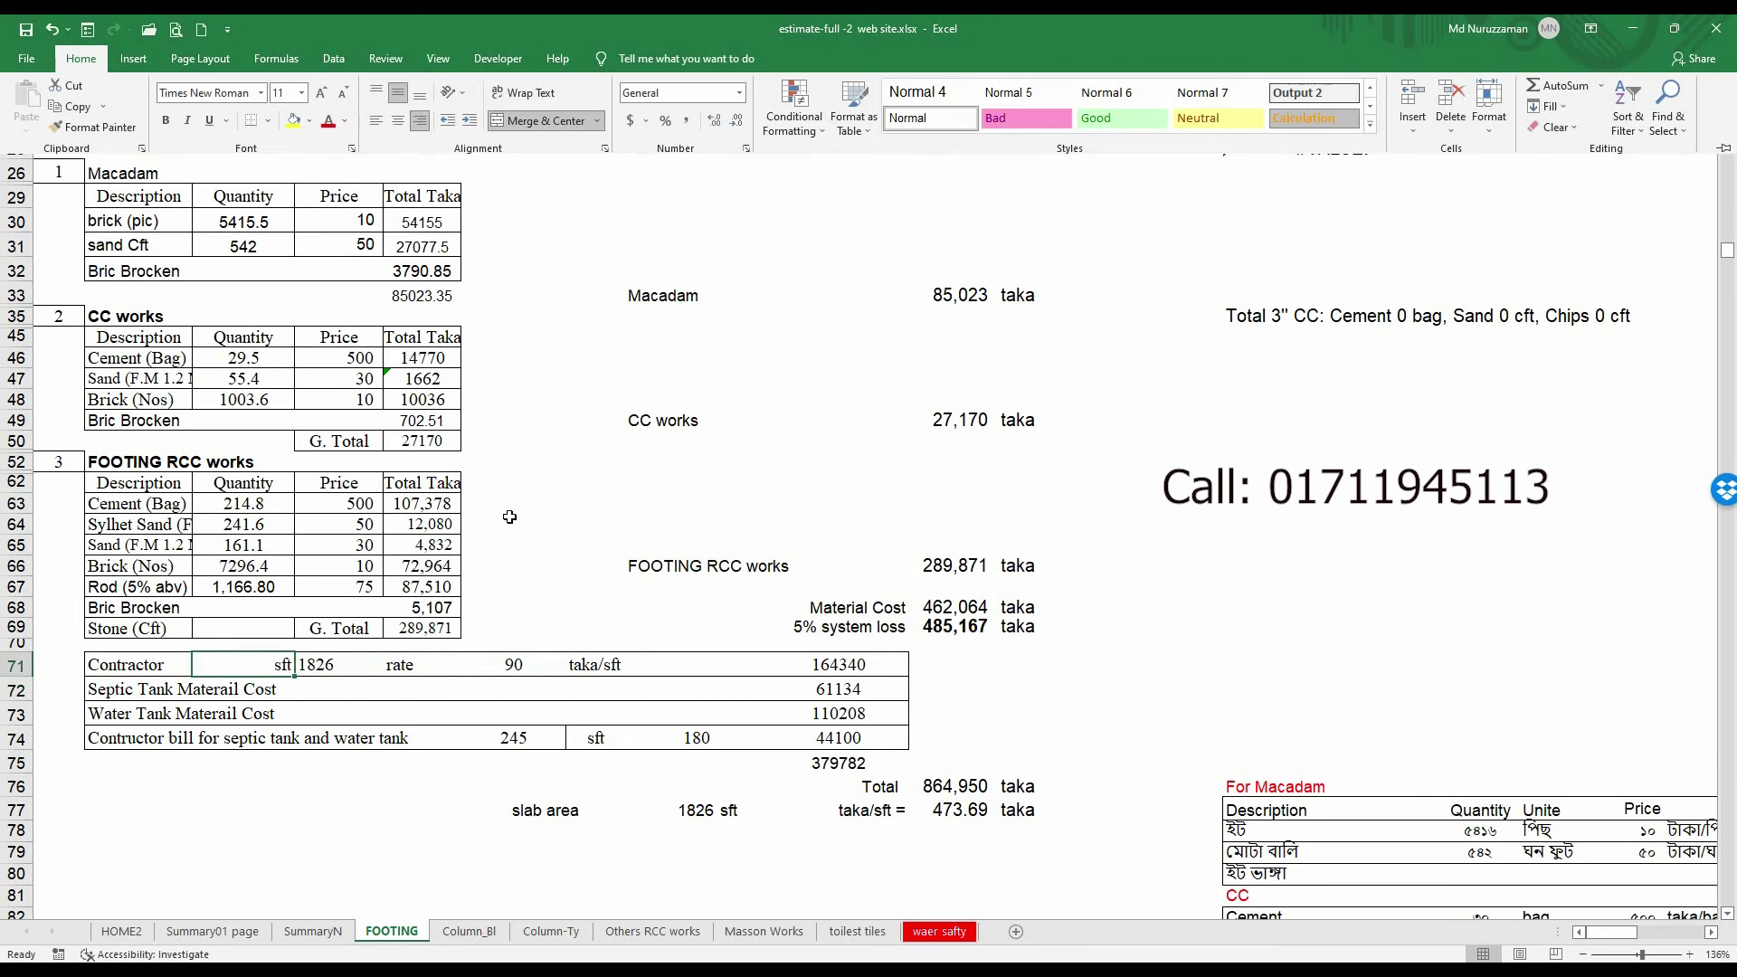
left_click(375, 693)
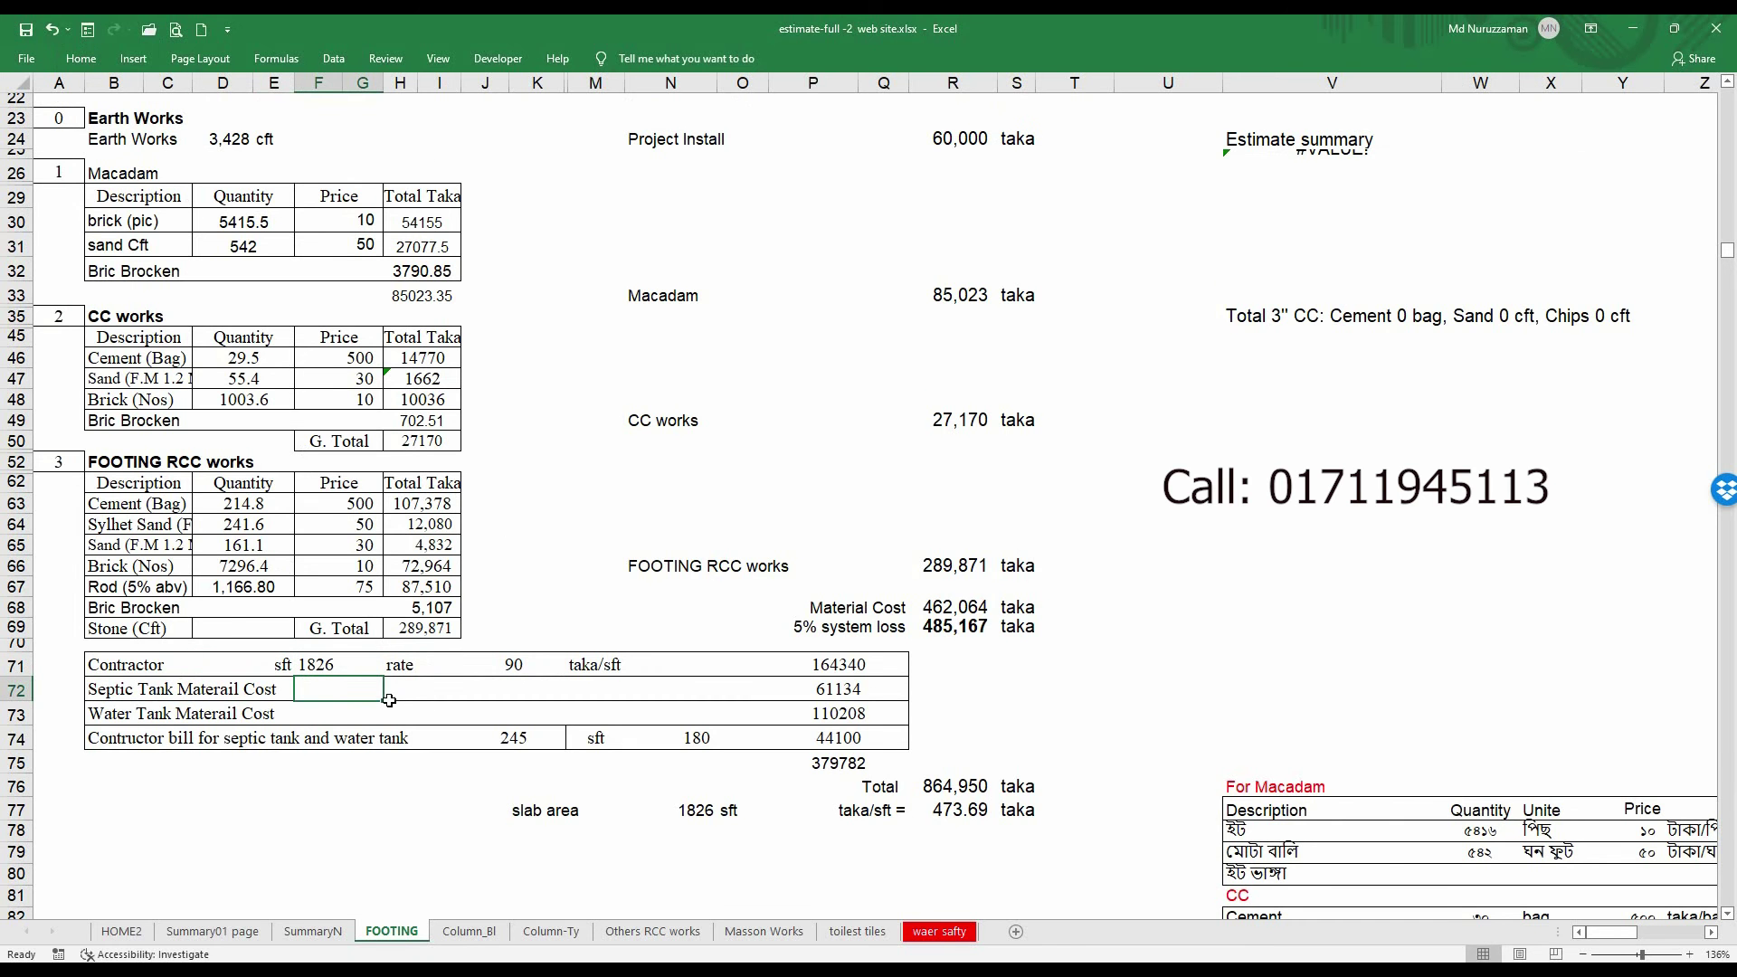
Review the contractor's bill and rate, and the septic tank and water tank material costs.
left_click(850, 667)
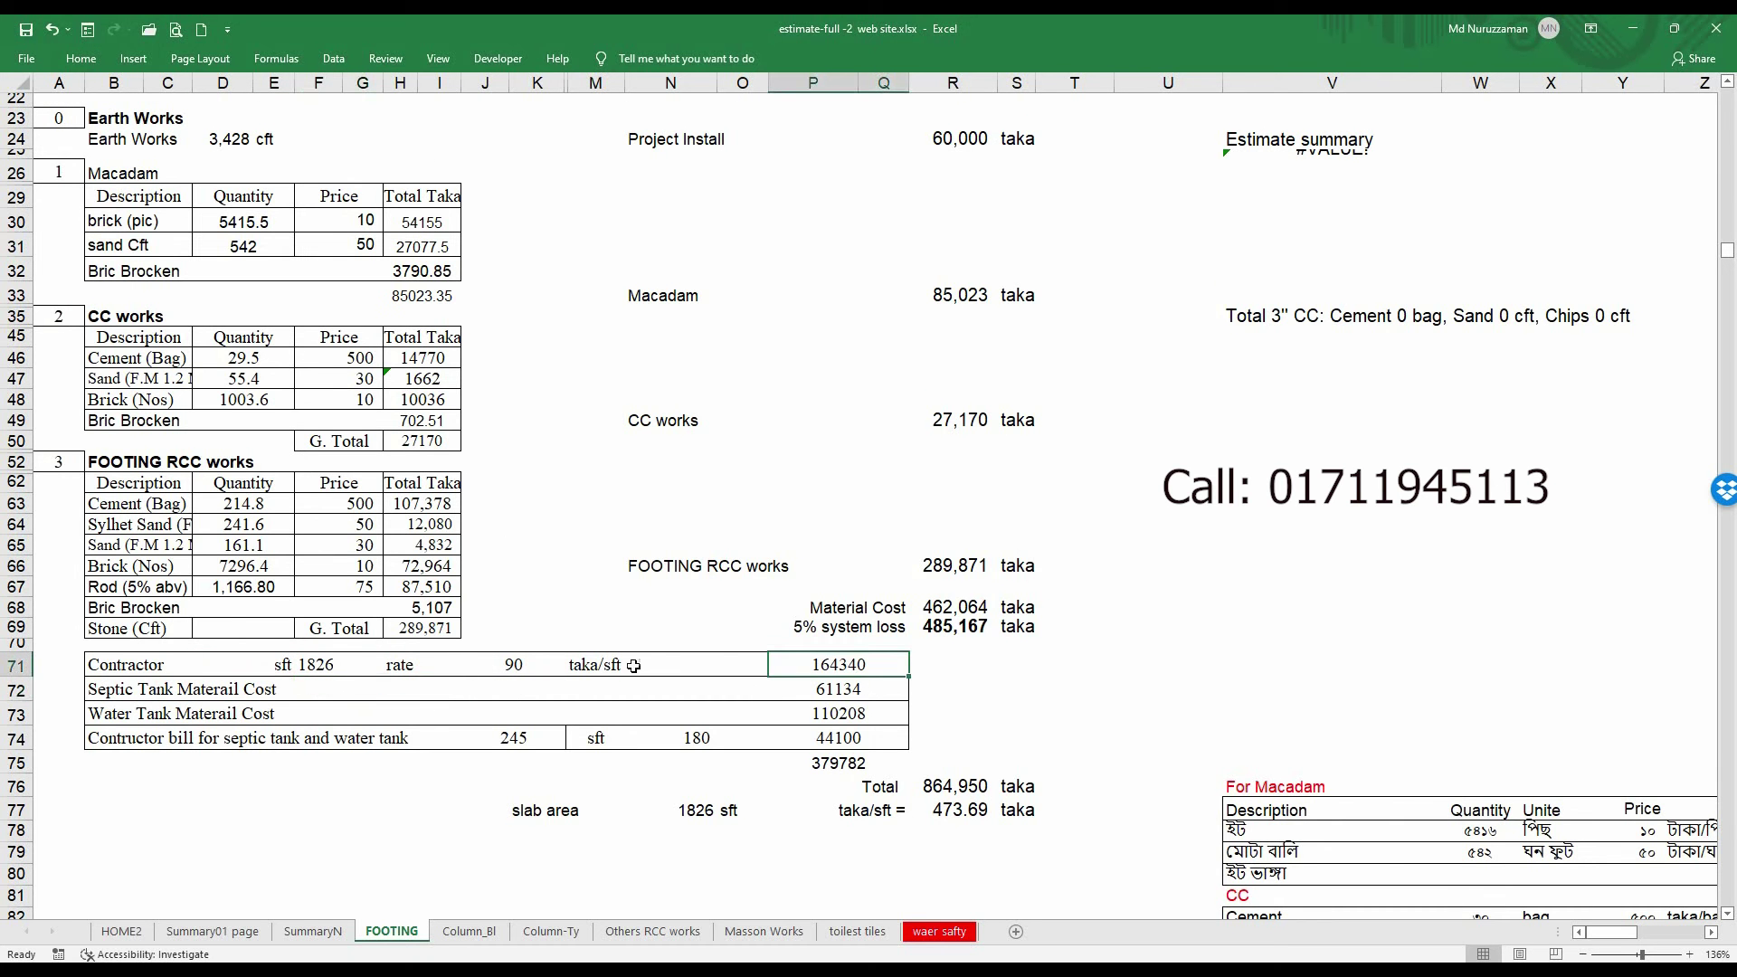
left_click(502, 663)
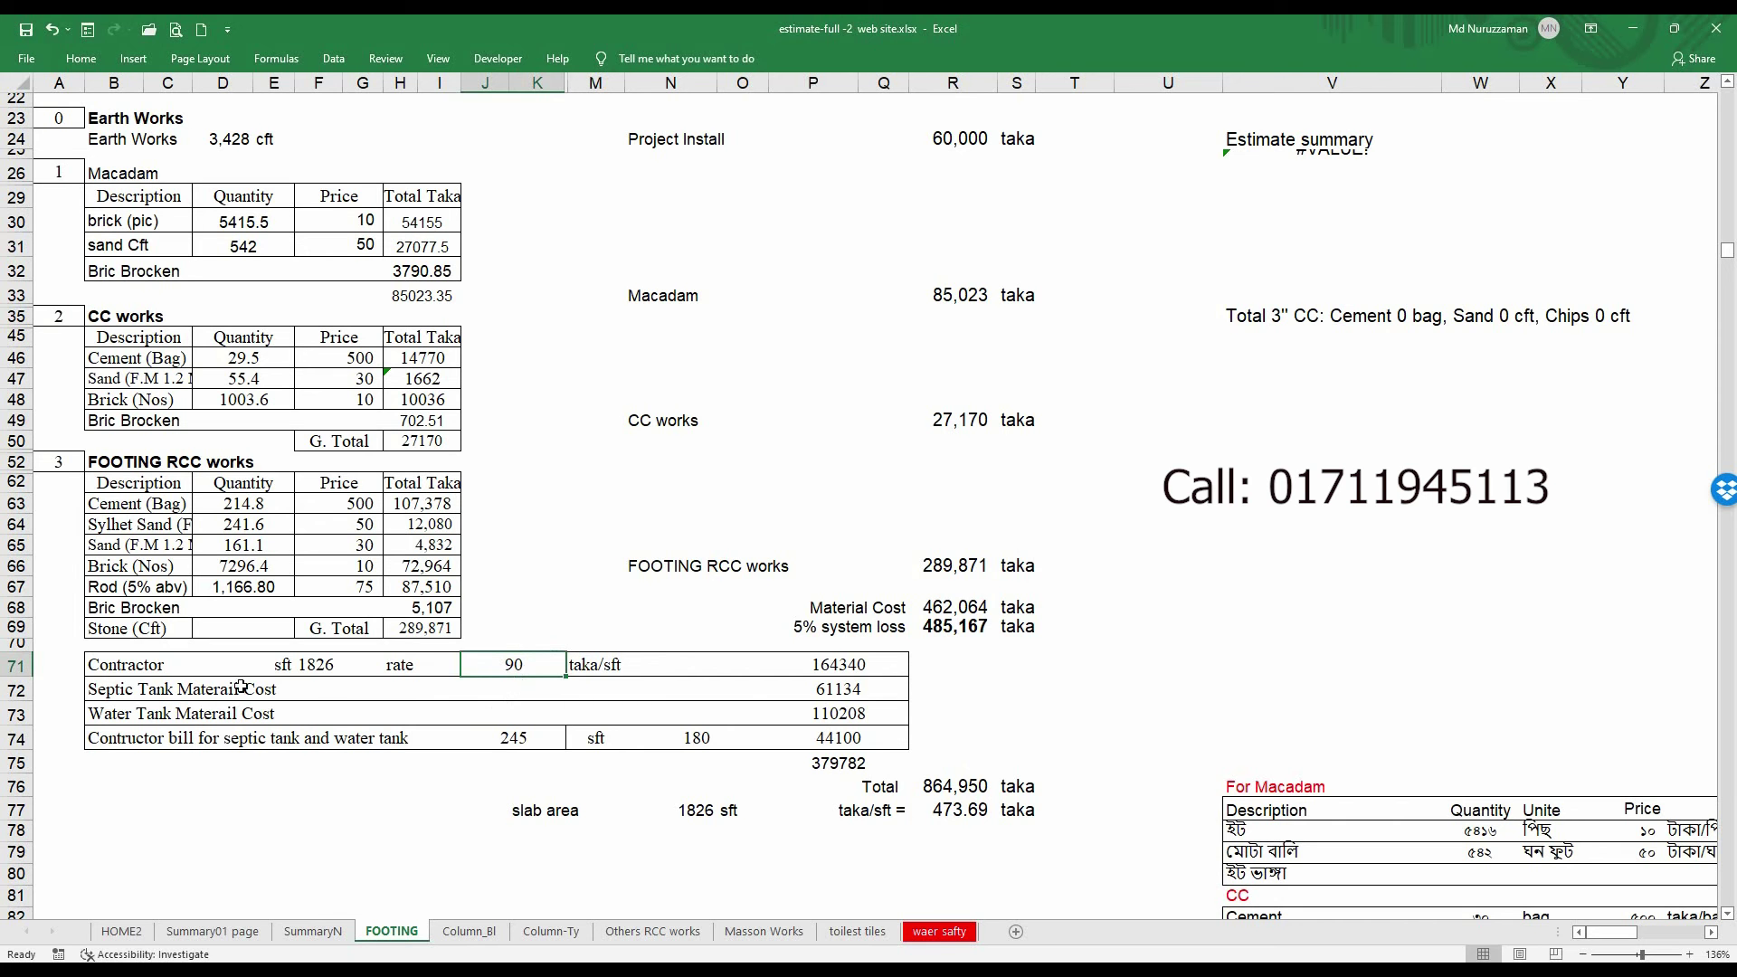
left_click(122, 691)
left_click(127, 717)
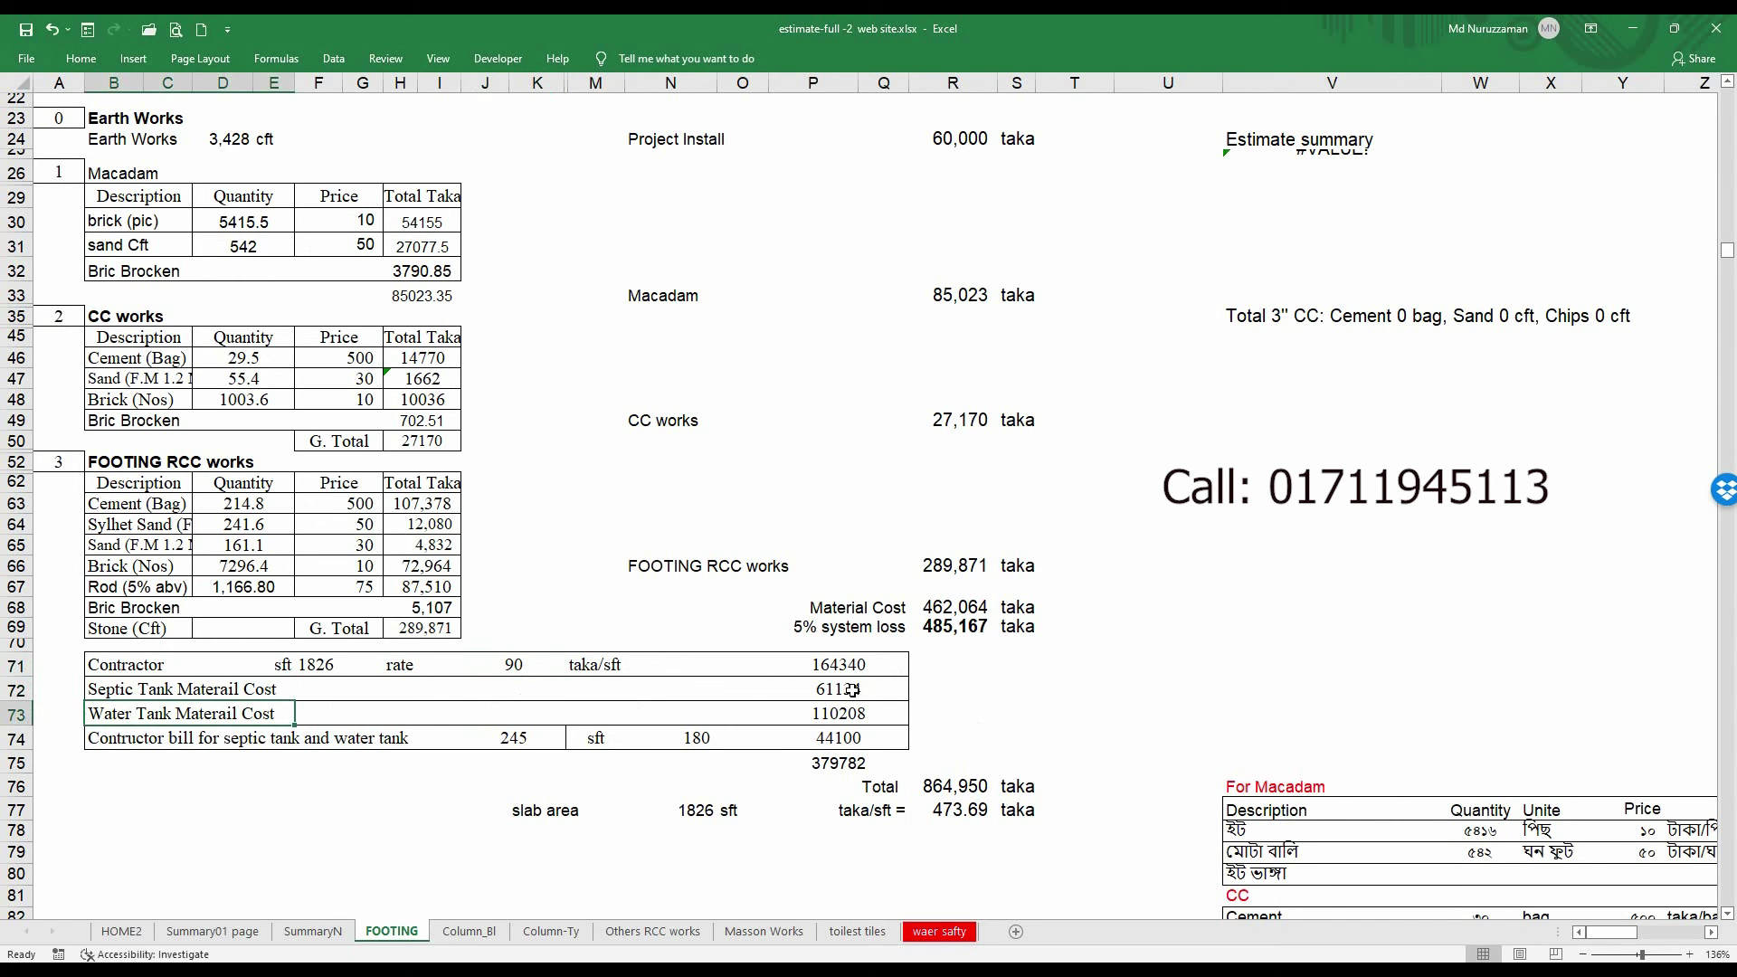
left_click_drag(851, 690, 848, 714)
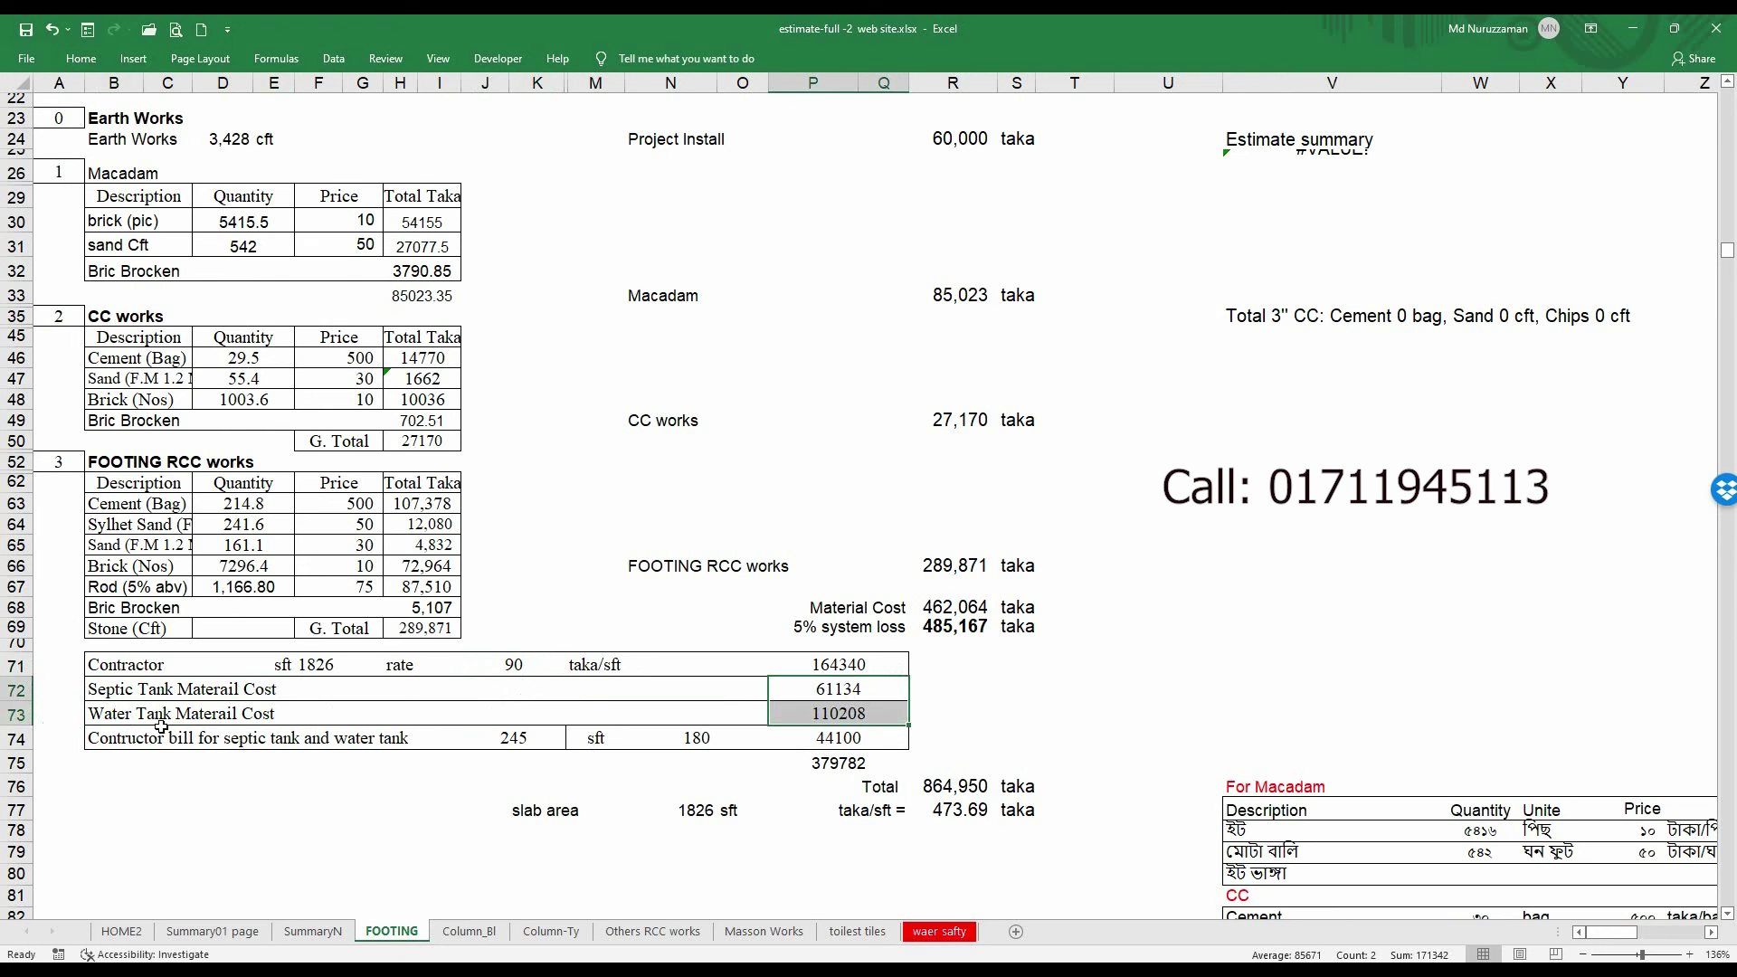
Review the contractor bill for the septic and water tanks, the contractor and tank cost amounts, and the Total's formula.
left_click(526, 738)
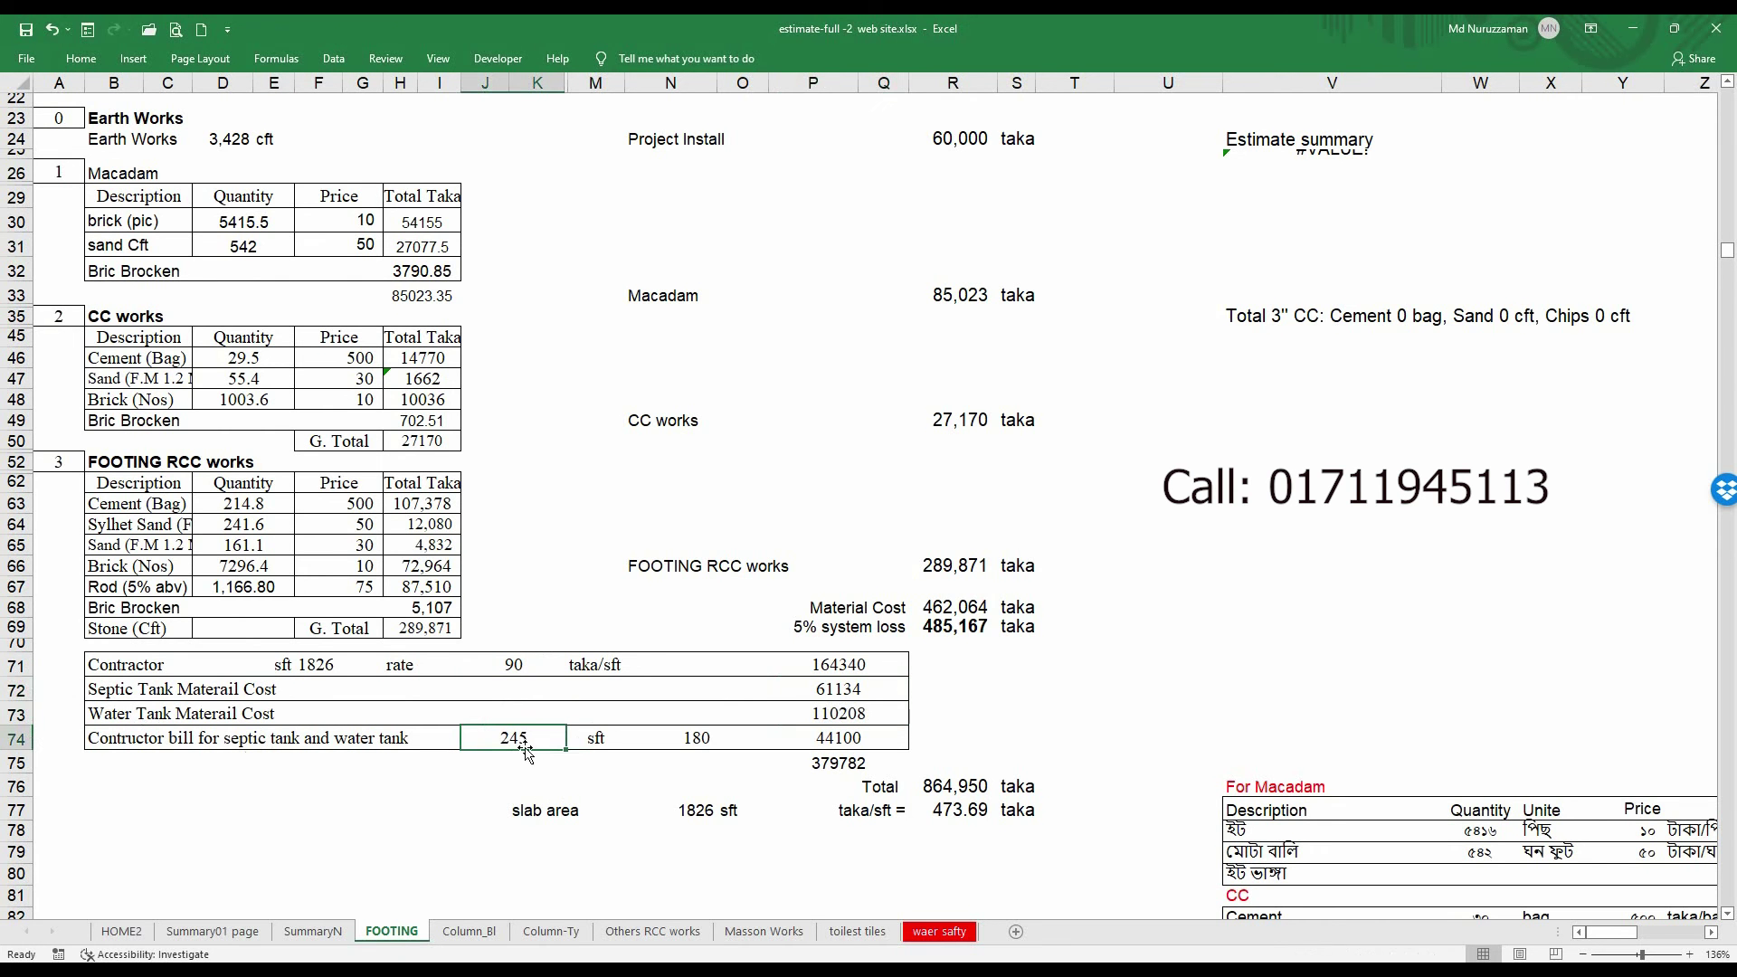
left_click(713, 738)
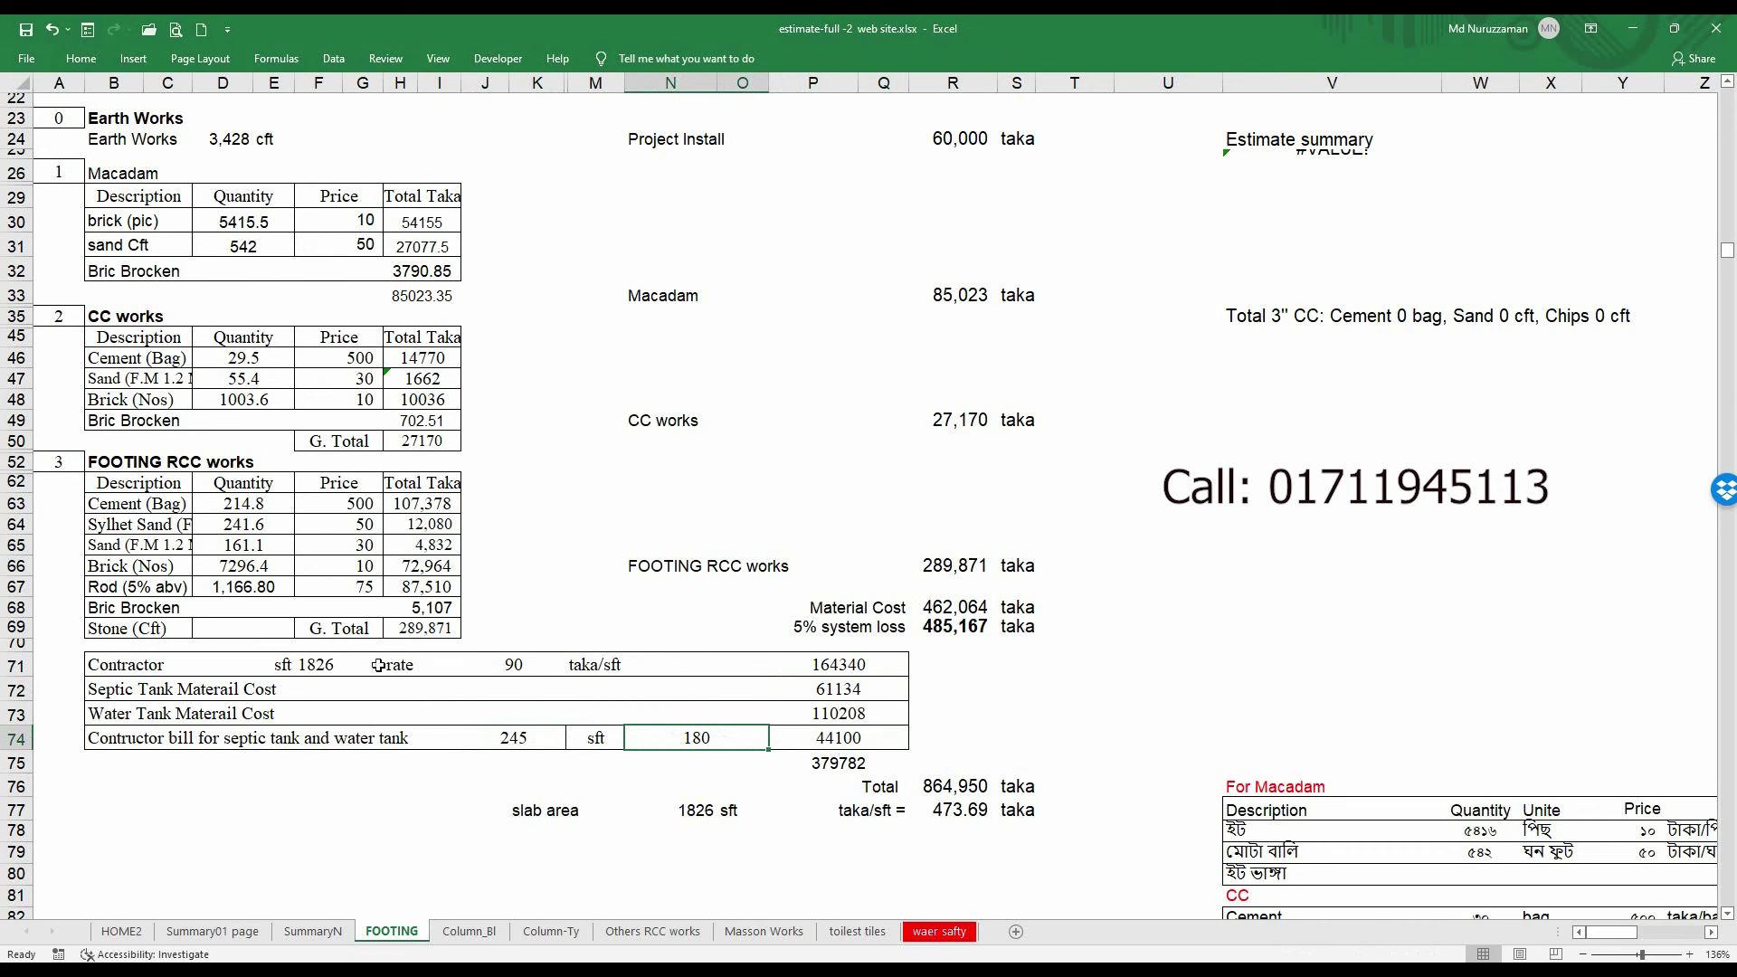
left_click(839, 740)
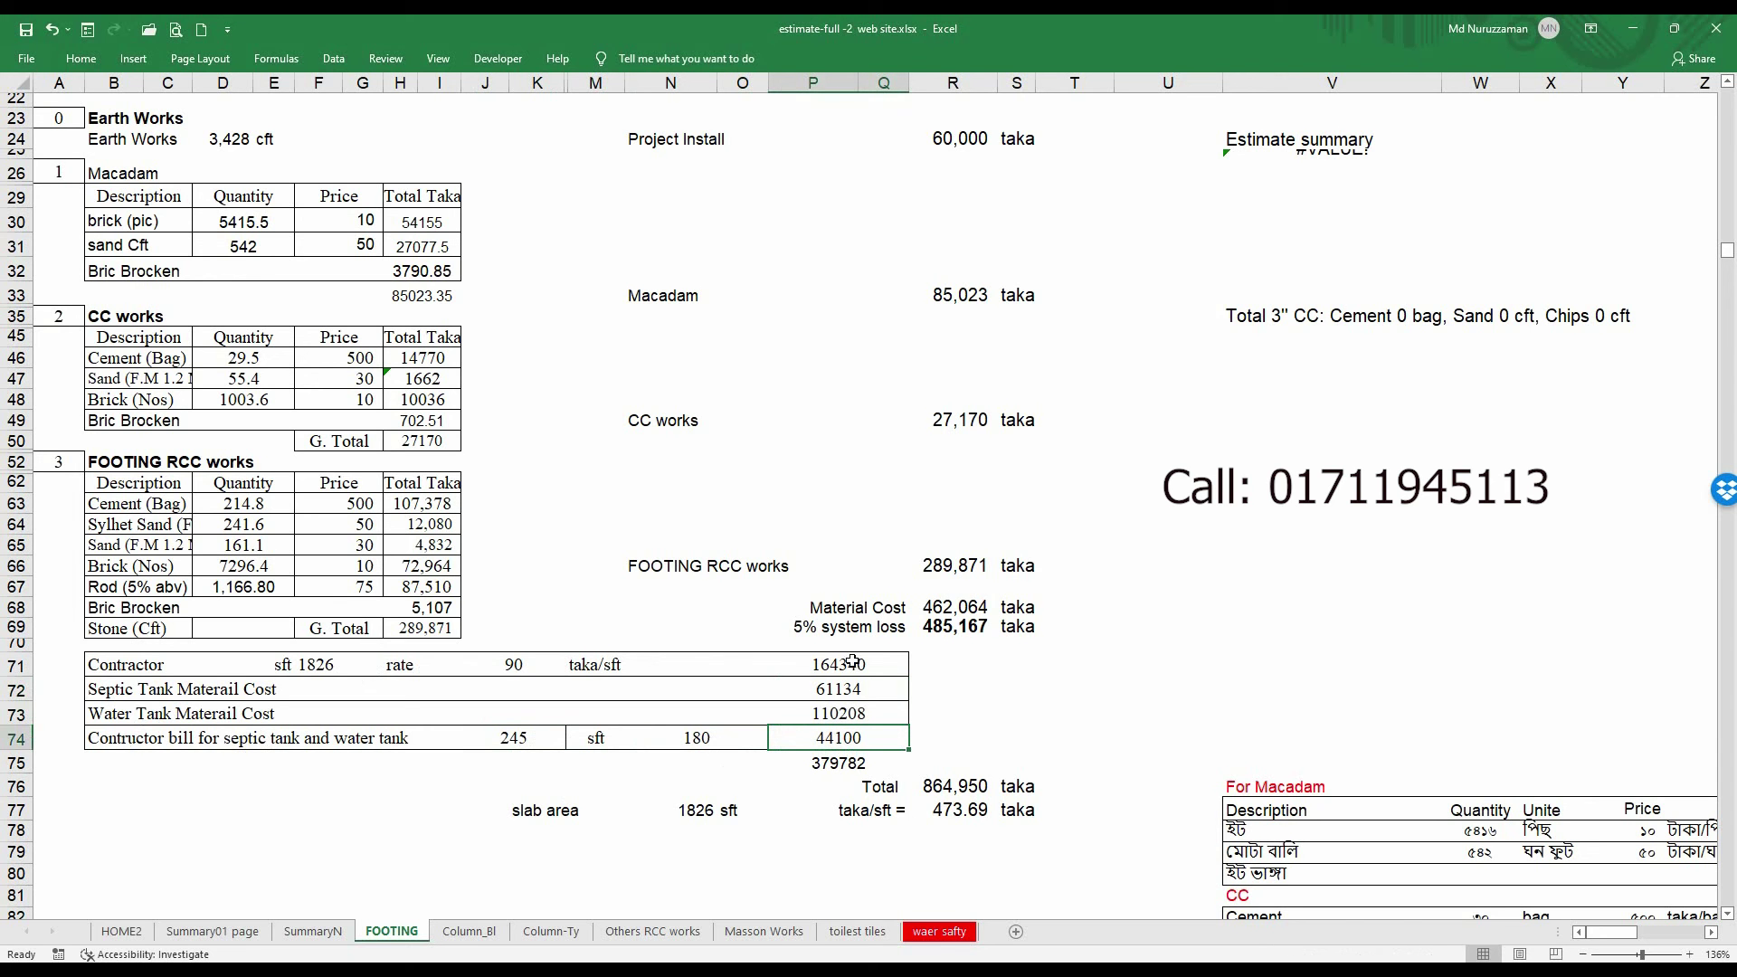
left_click_drag(855, 670, 862, 736)
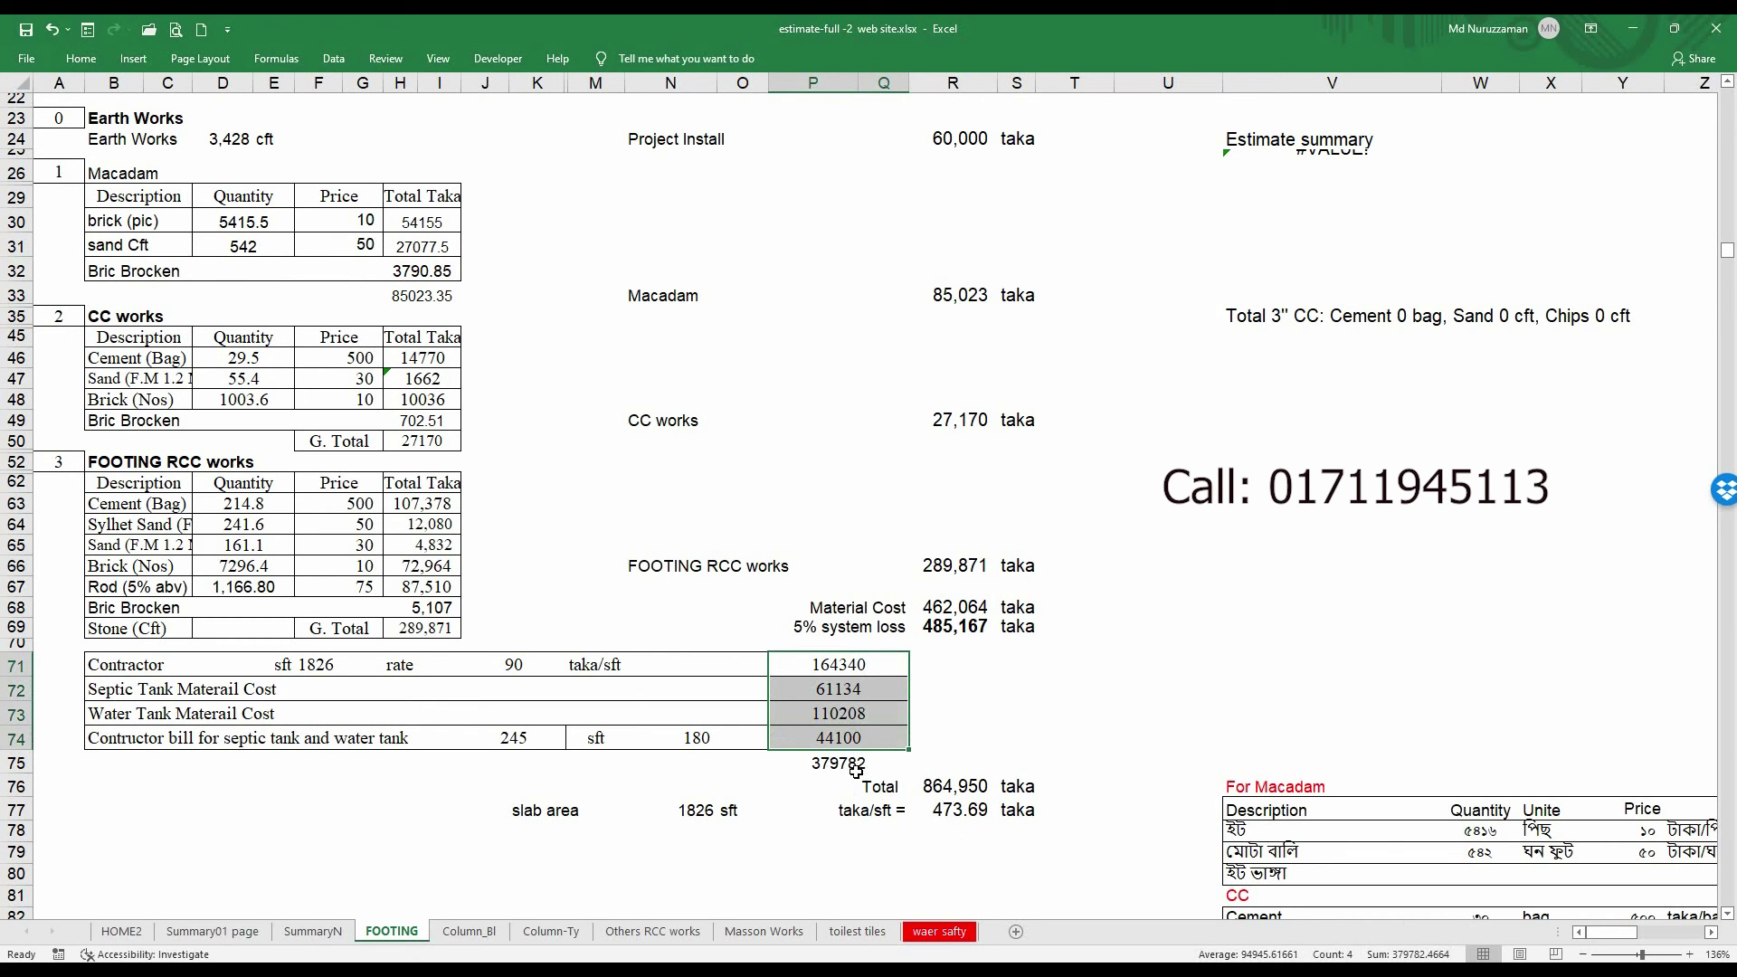
double_click(977, 785)
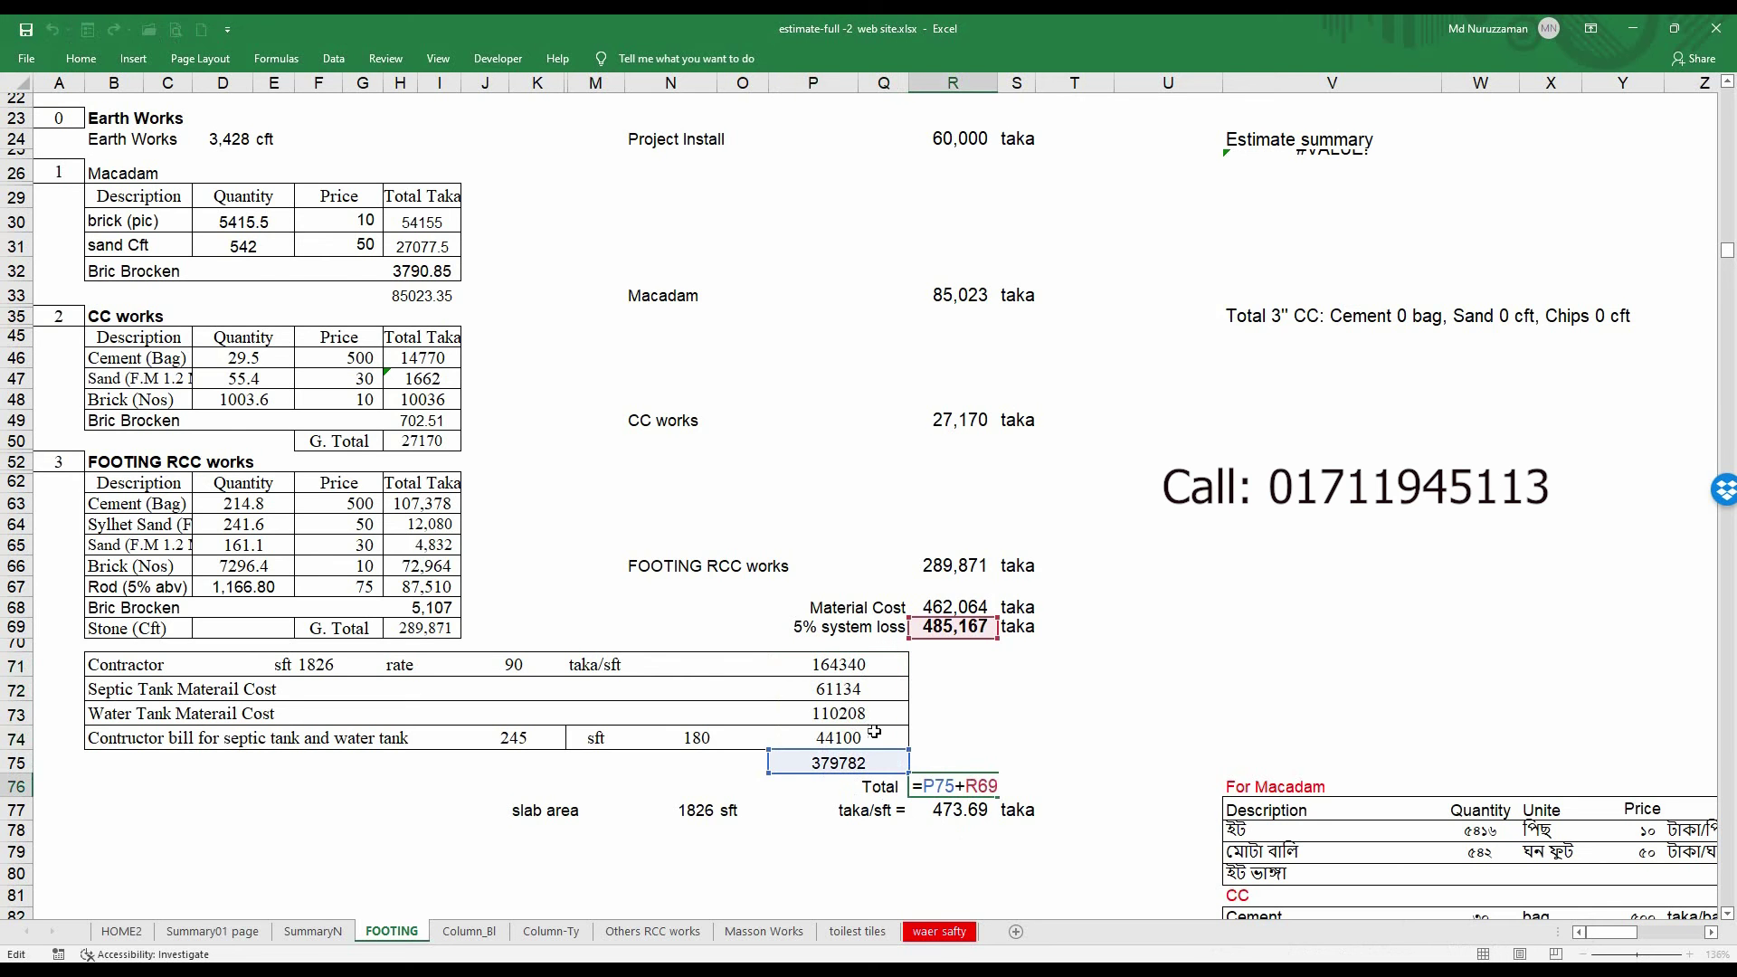
key("Escape")
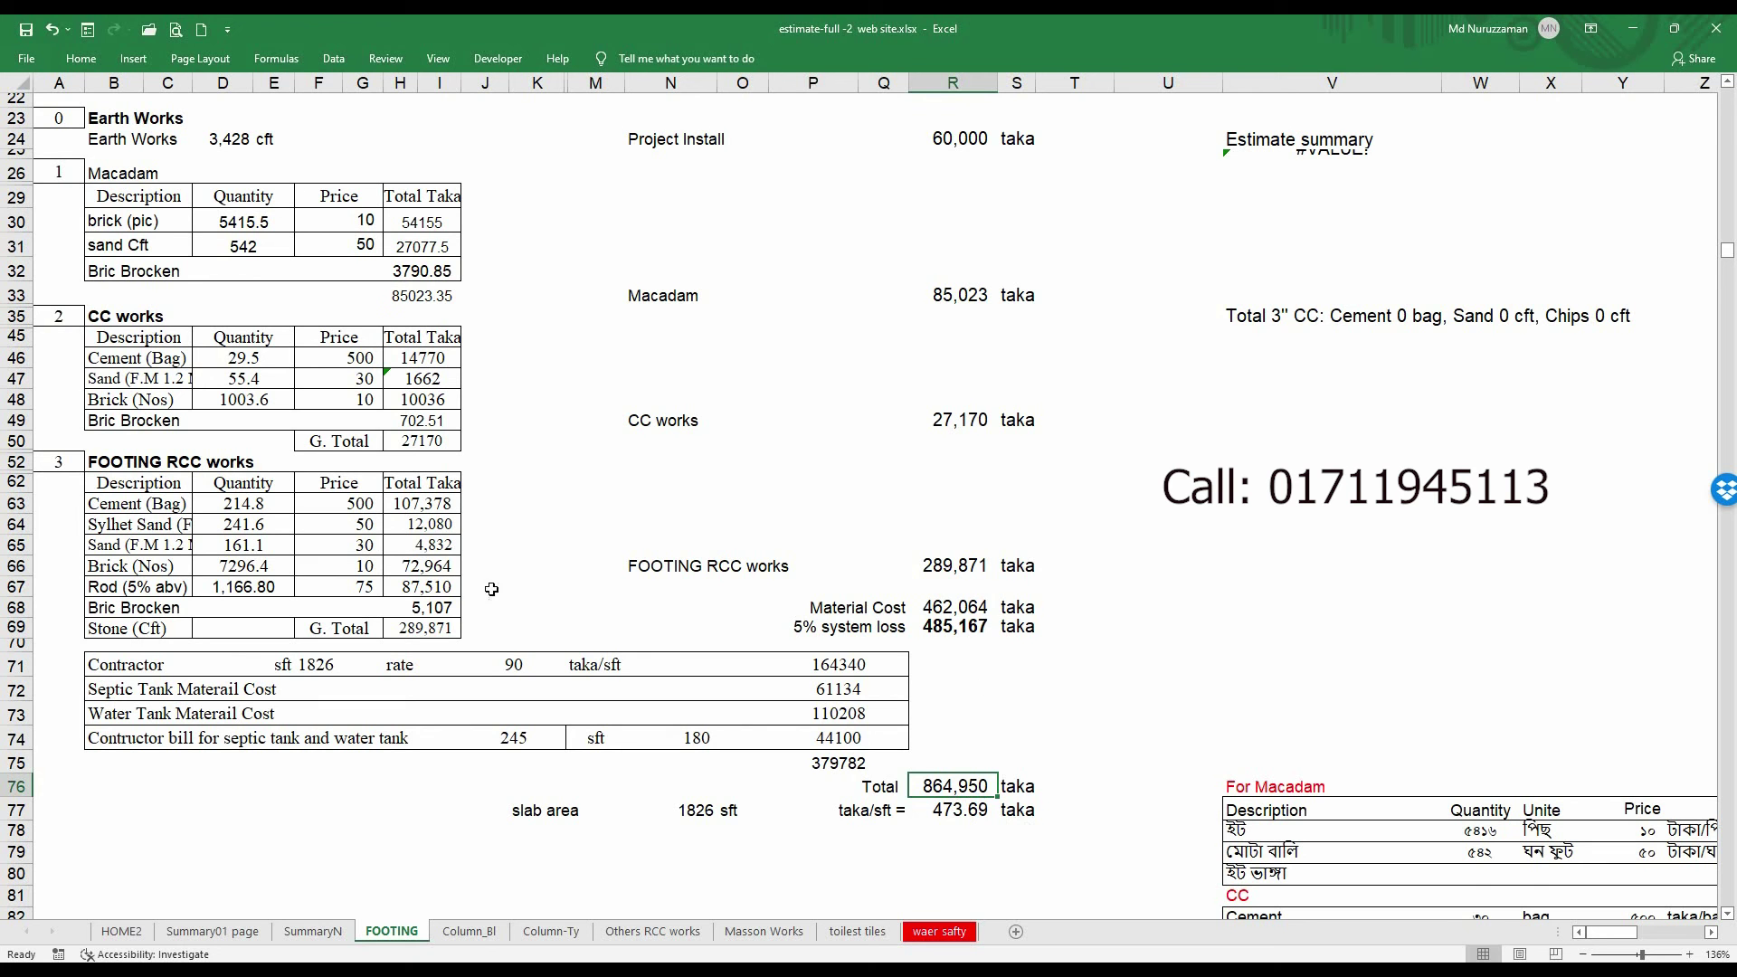
Review the rod, cement and brick unit prices in the FOOTING RCC works table.
left_click(347, 589)
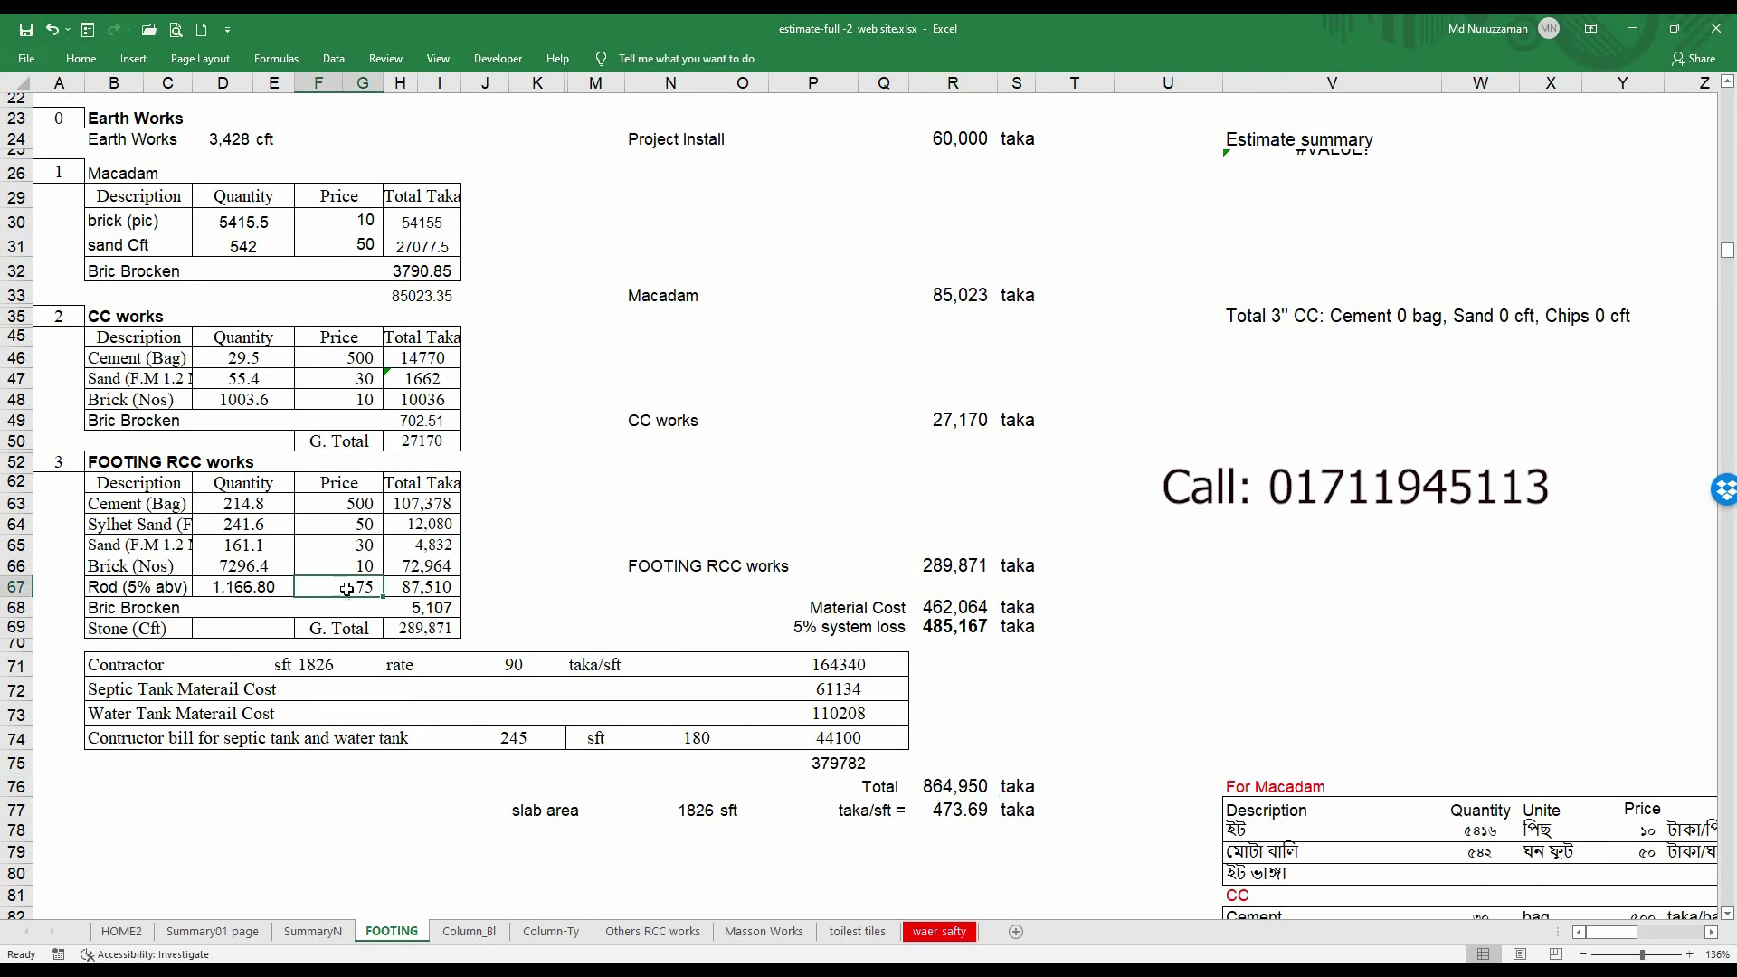
left_click(353, 500)
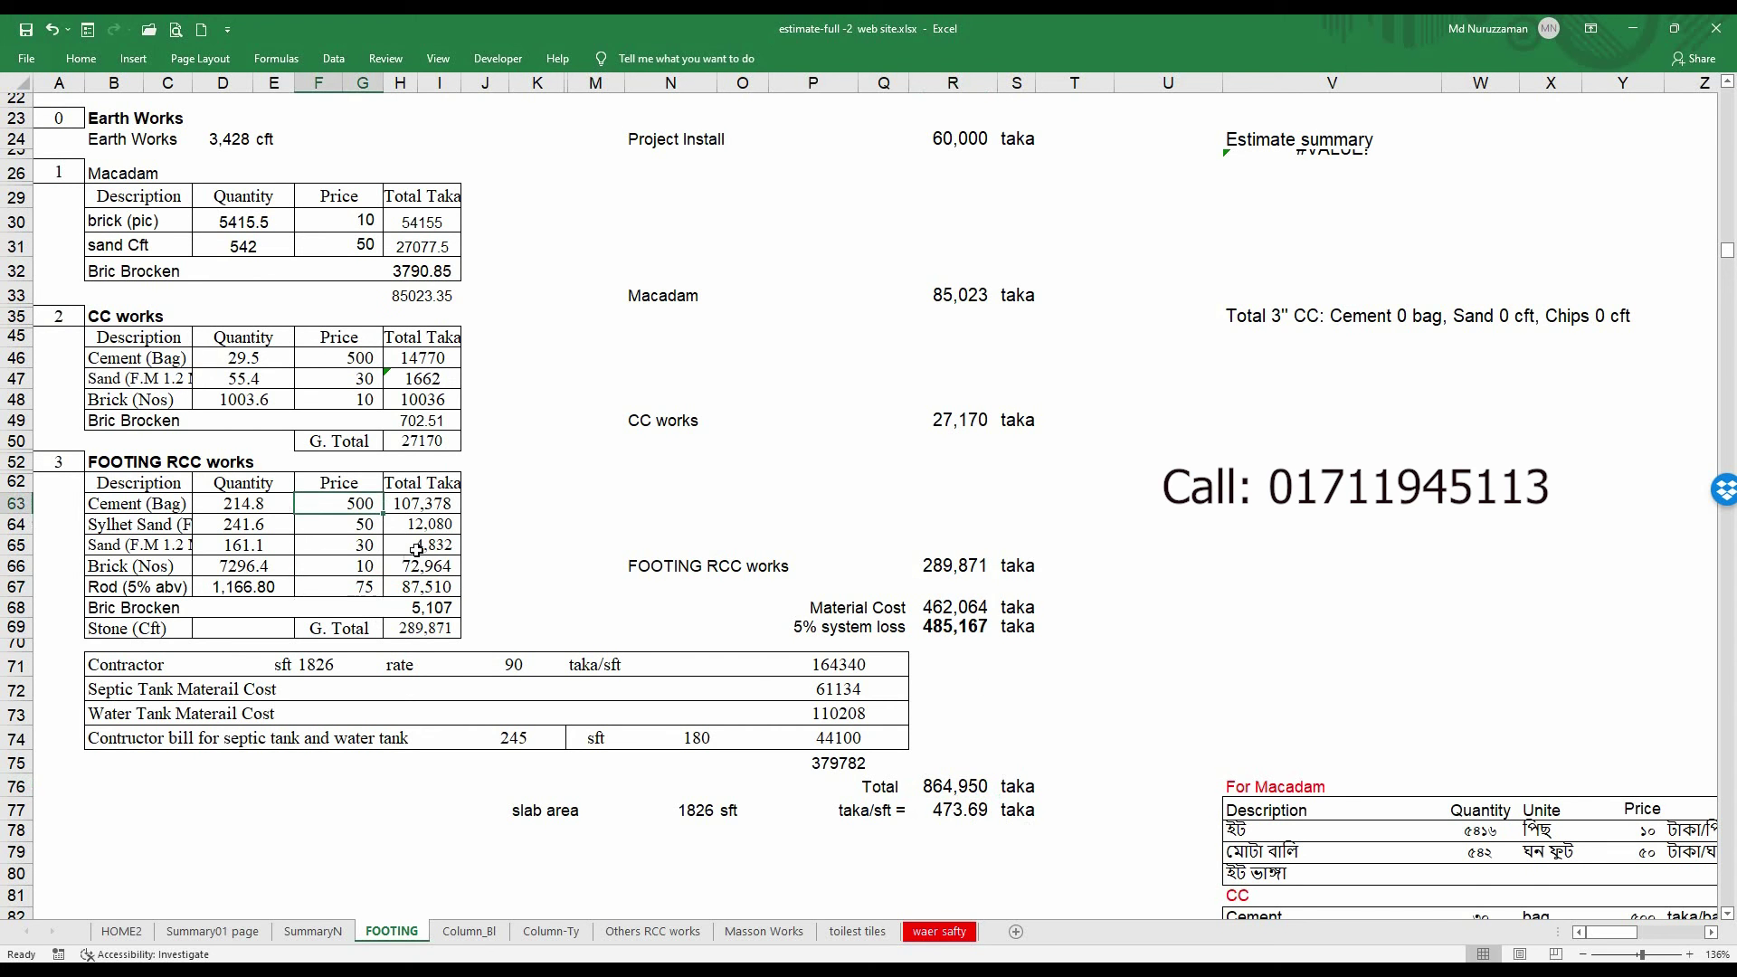
left_click(366, 564)
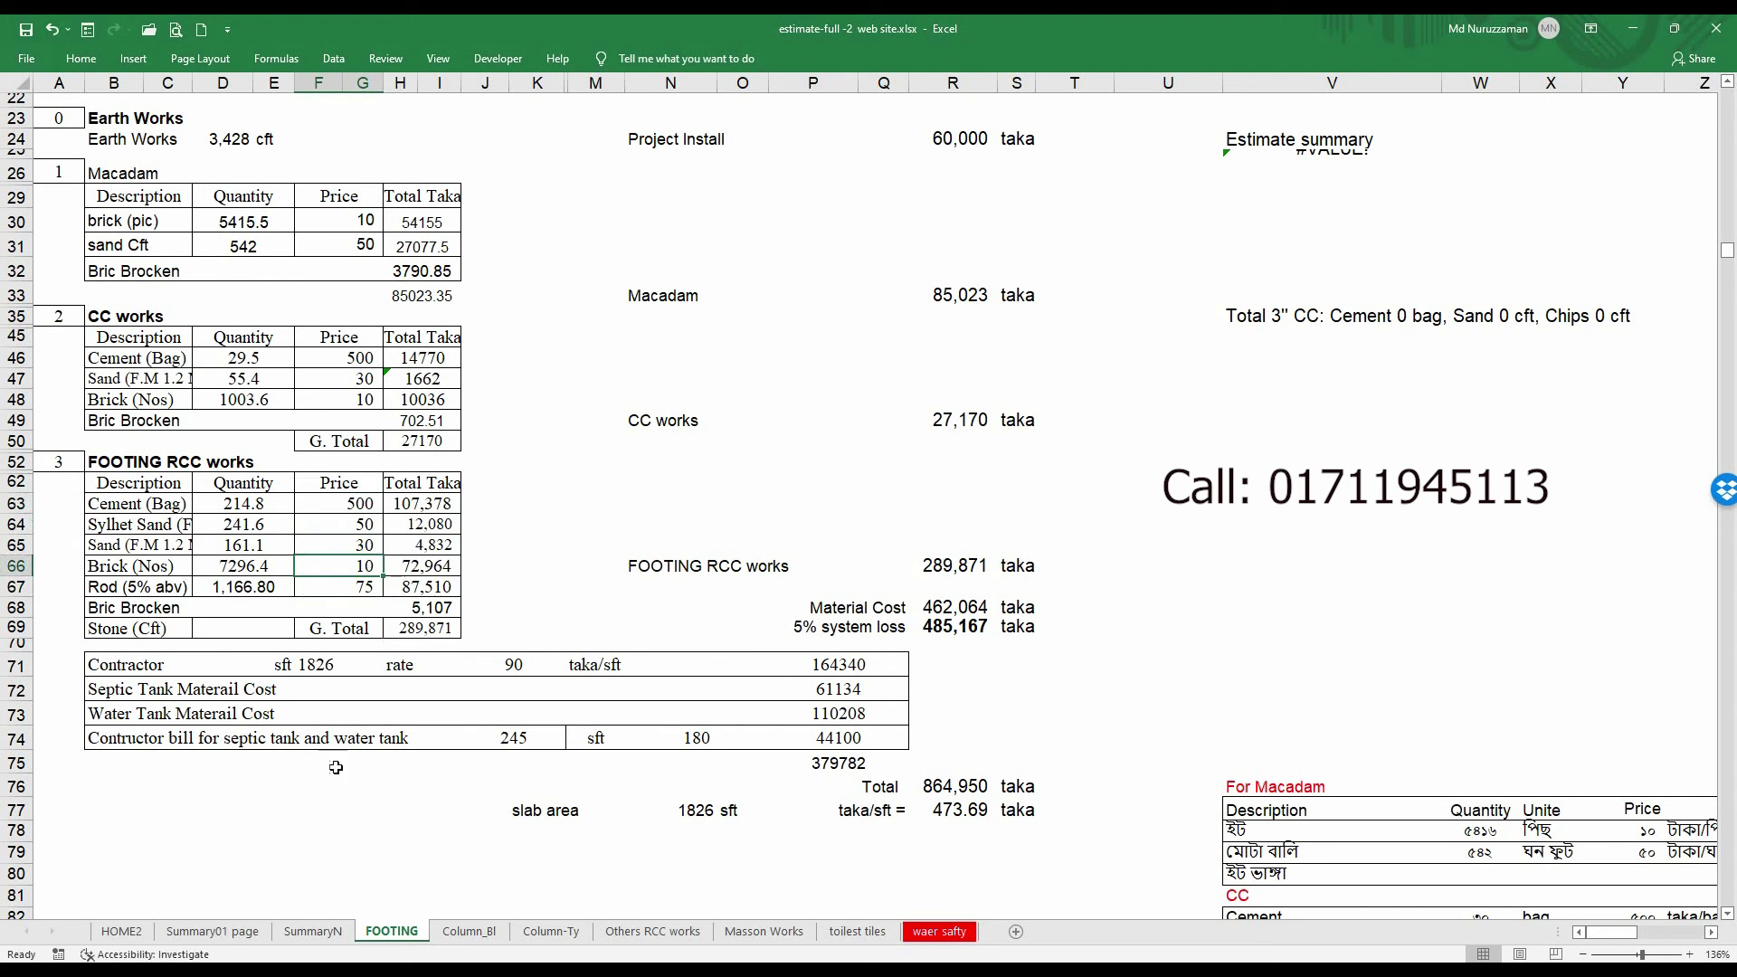
Set the Jhama Brick price to 11 per piece in the Basis and Consideration table of the SummaryN sheet.
left_click(233, 931)
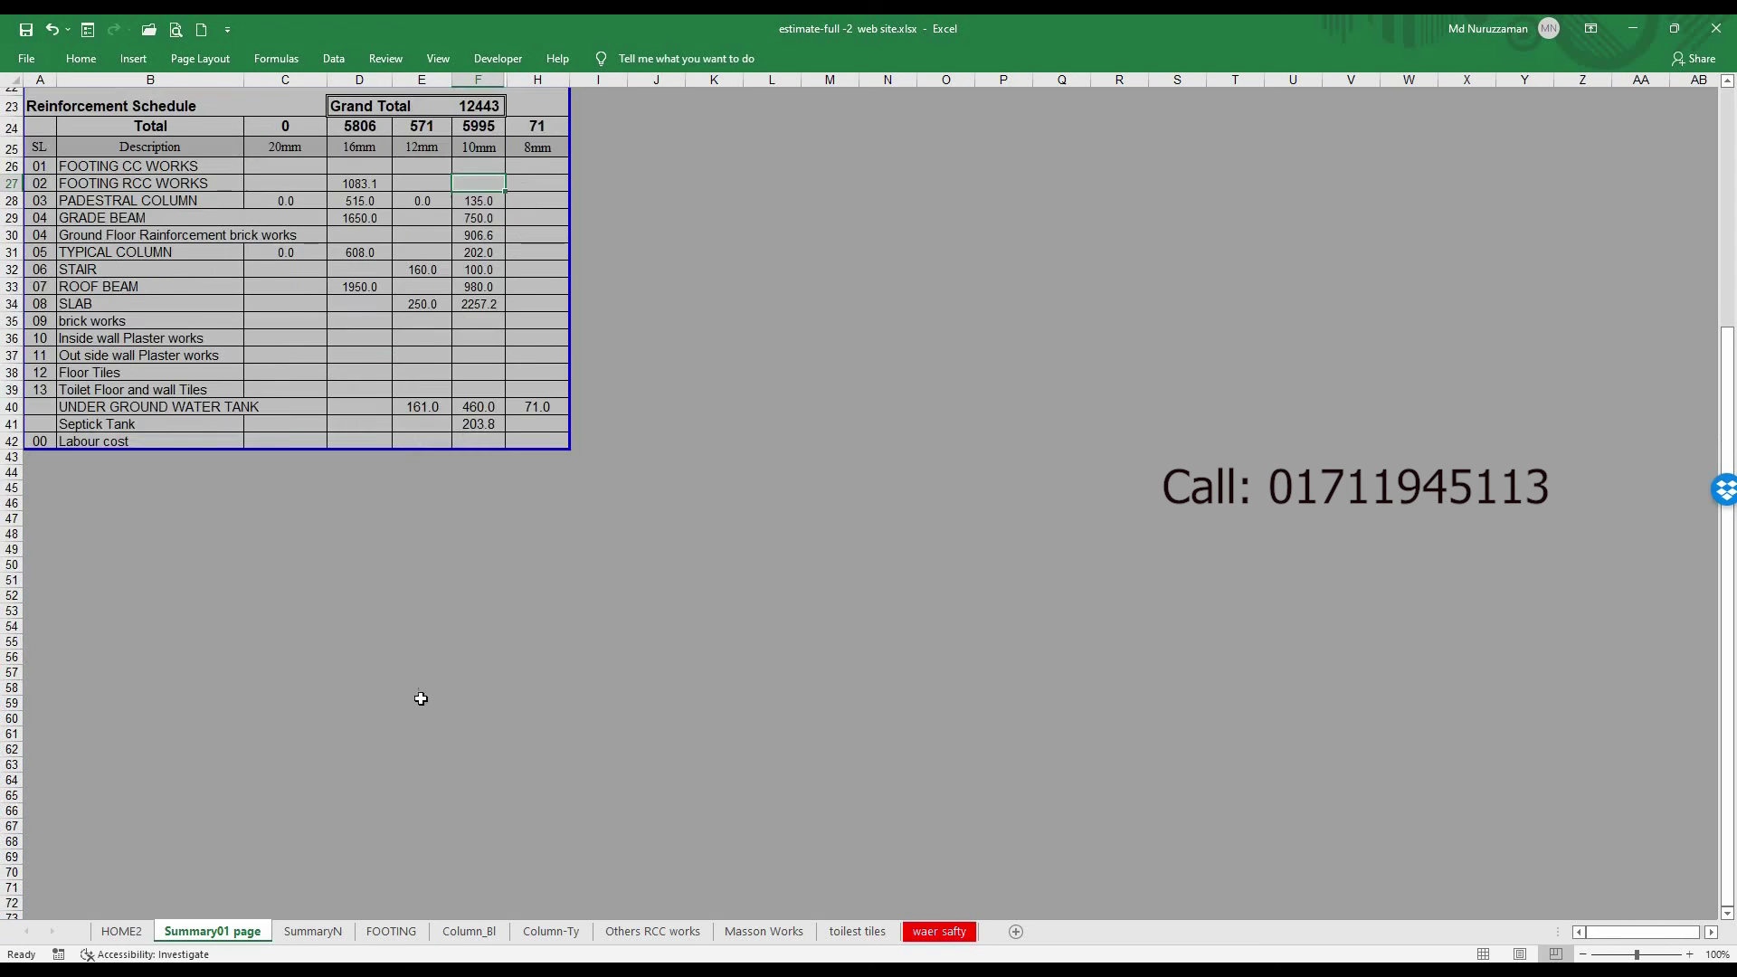
left_click(313, 930)
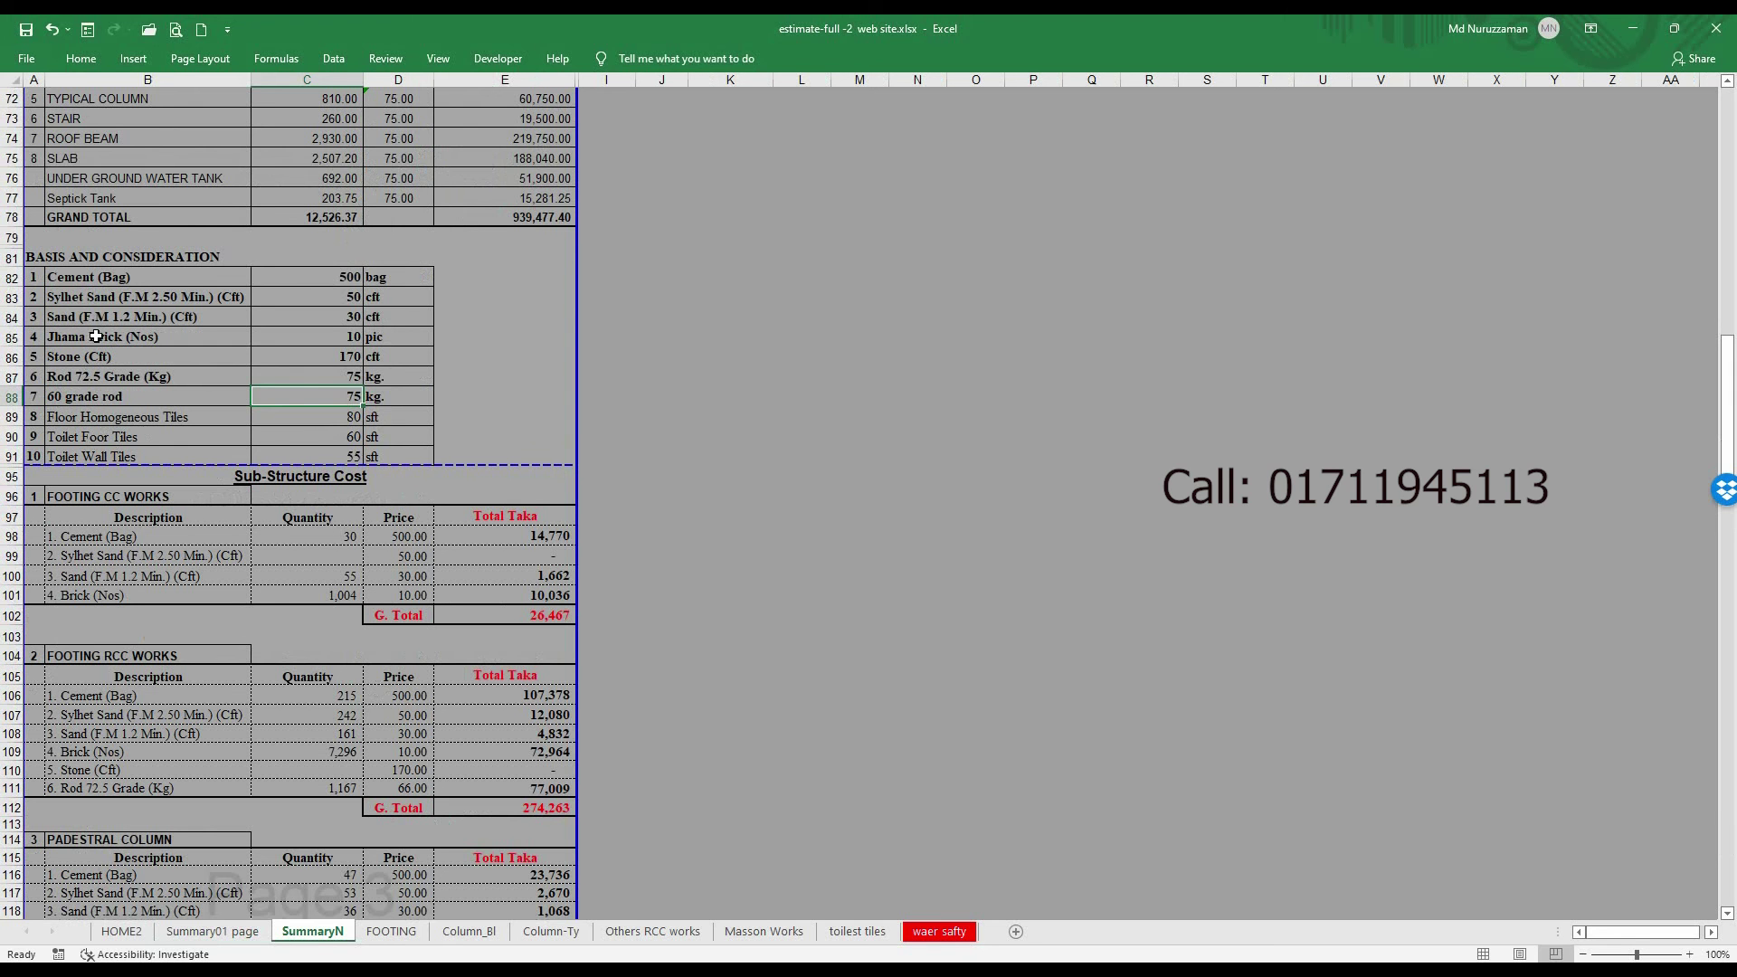
left_click(351, 339)
type("11")
key("Return")
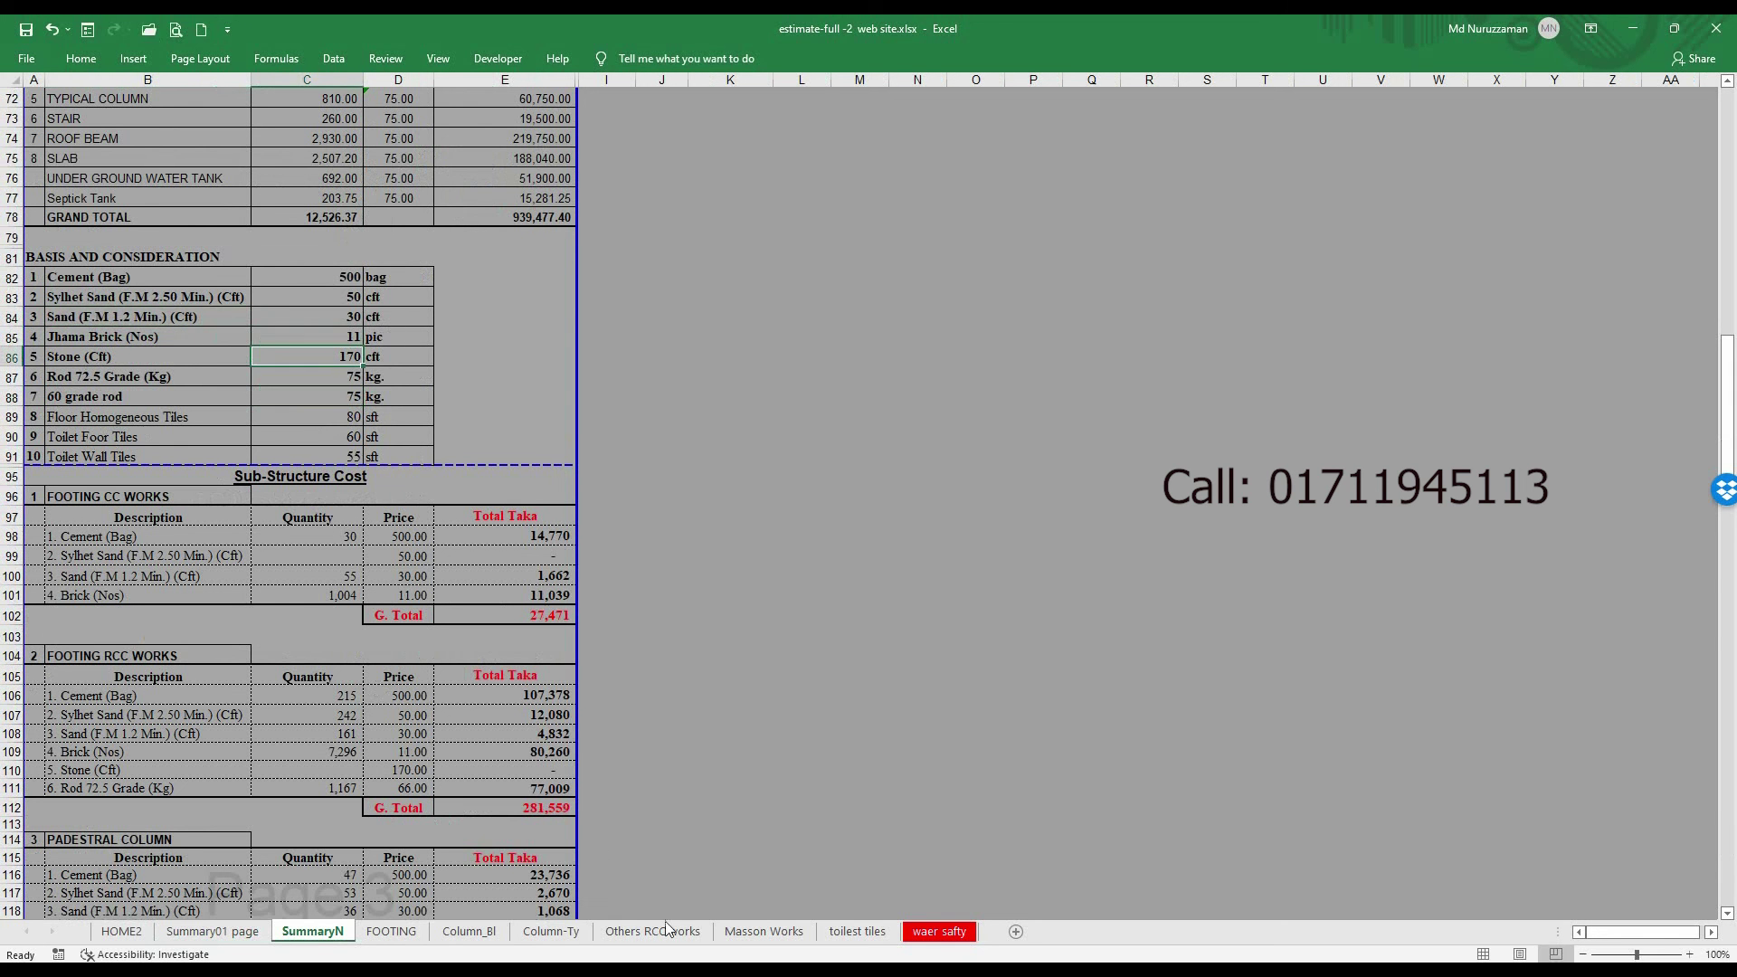
Review the FOOTING sheet's footing estimate, material costs, total and cost per square foot with the new brick price.
left_click(392, 930)
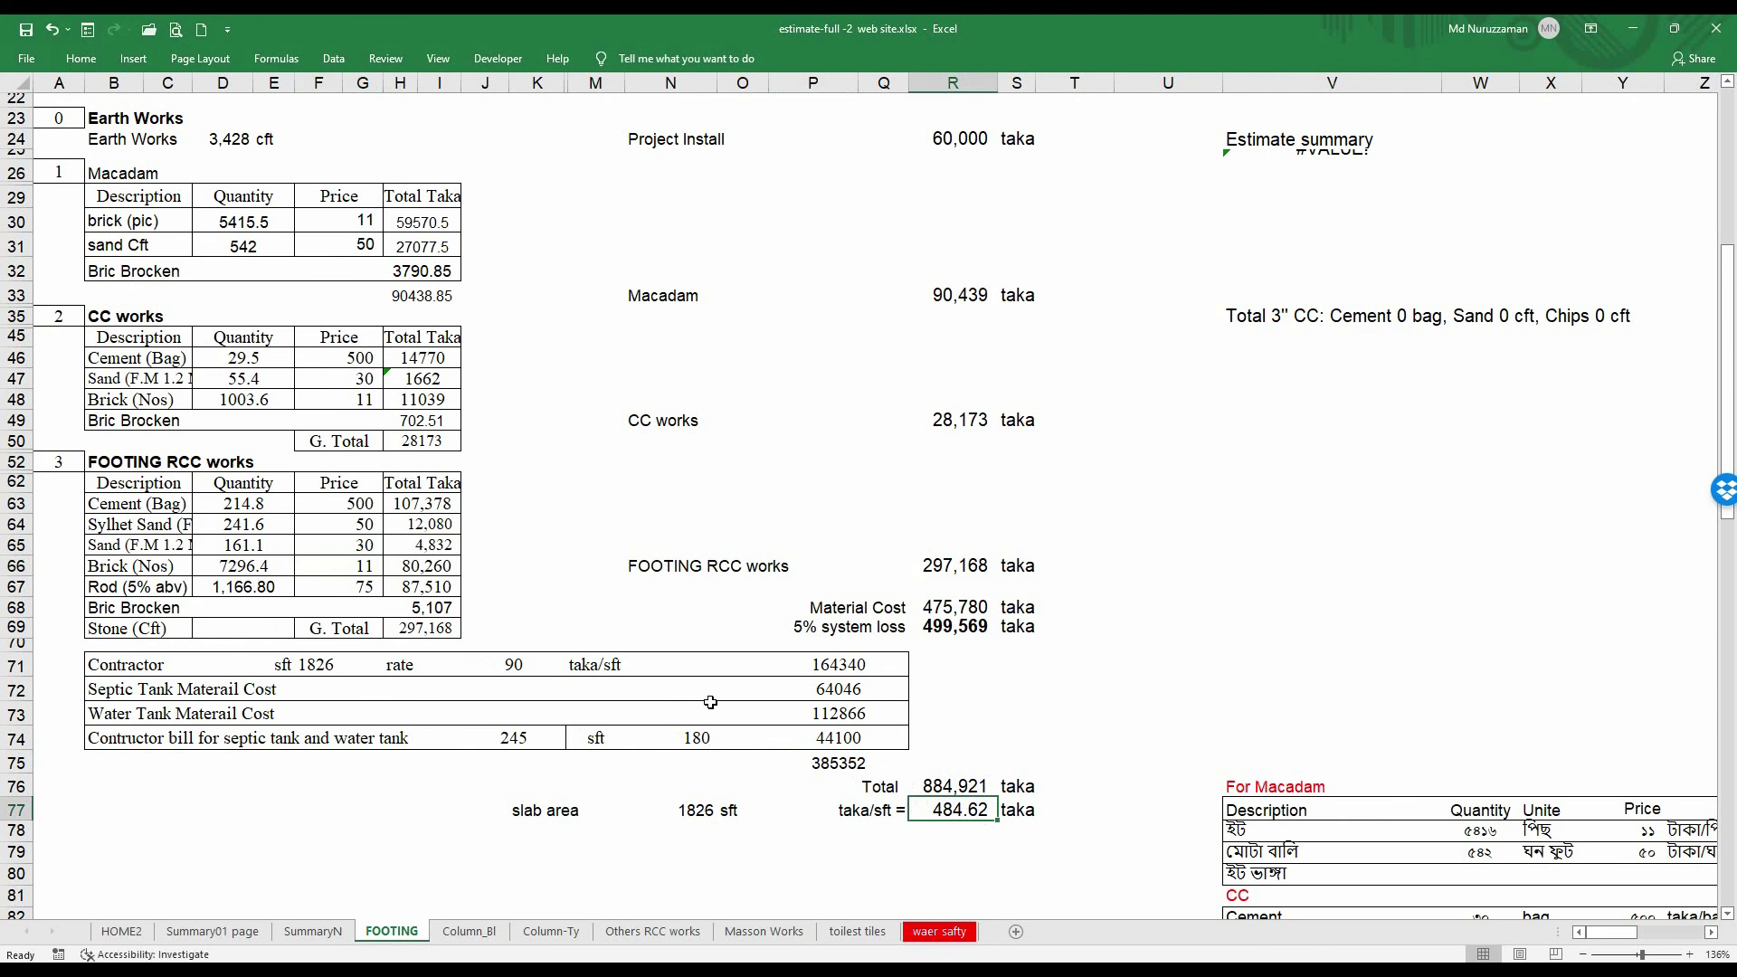
scroll(710, 702, "up", 7)
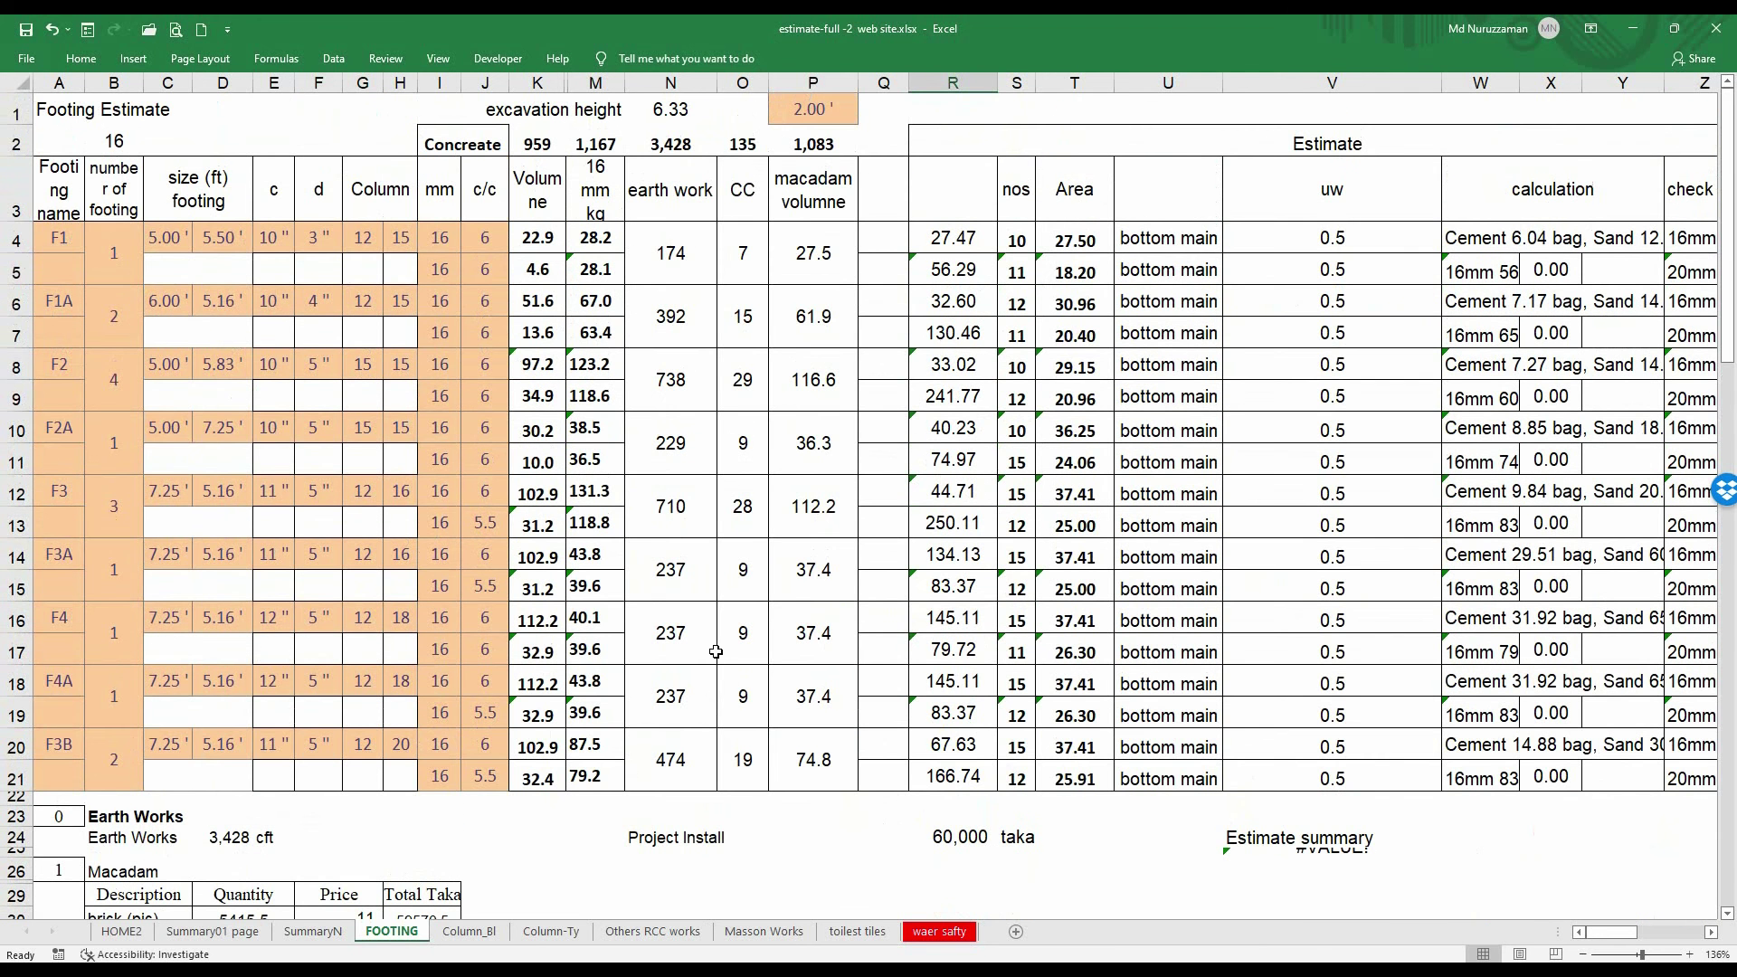
scroll(714, 652, "down", 5)
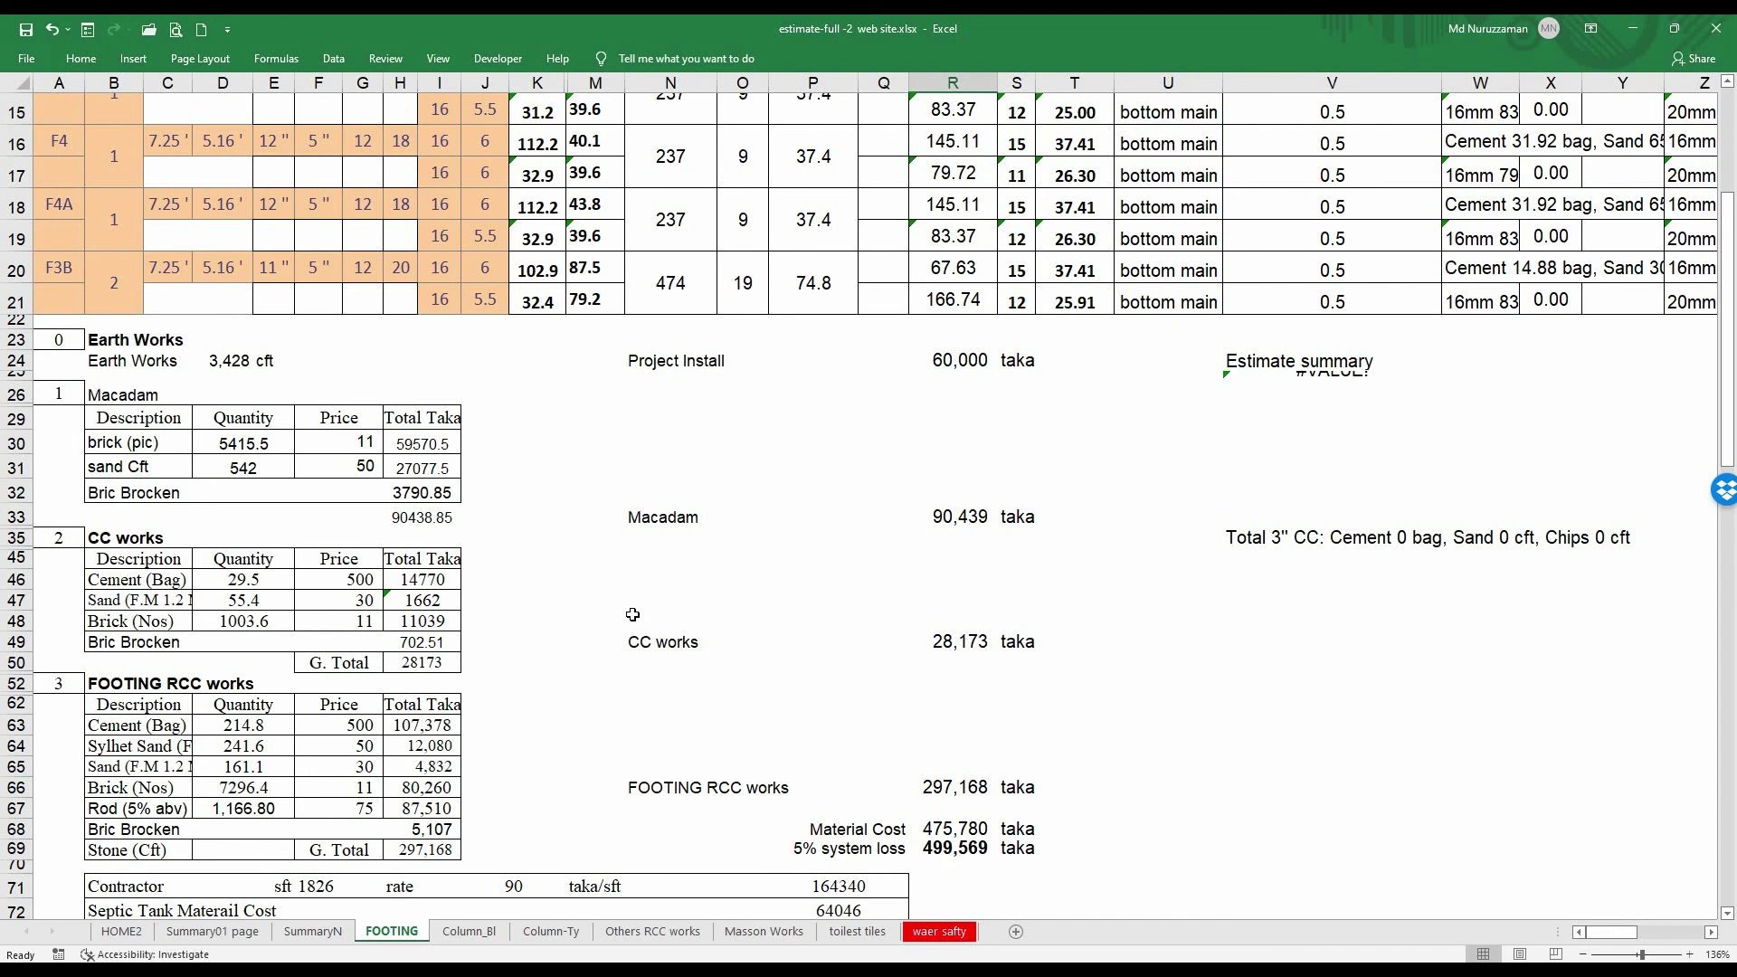
scroll(627, 604, "down", 5)
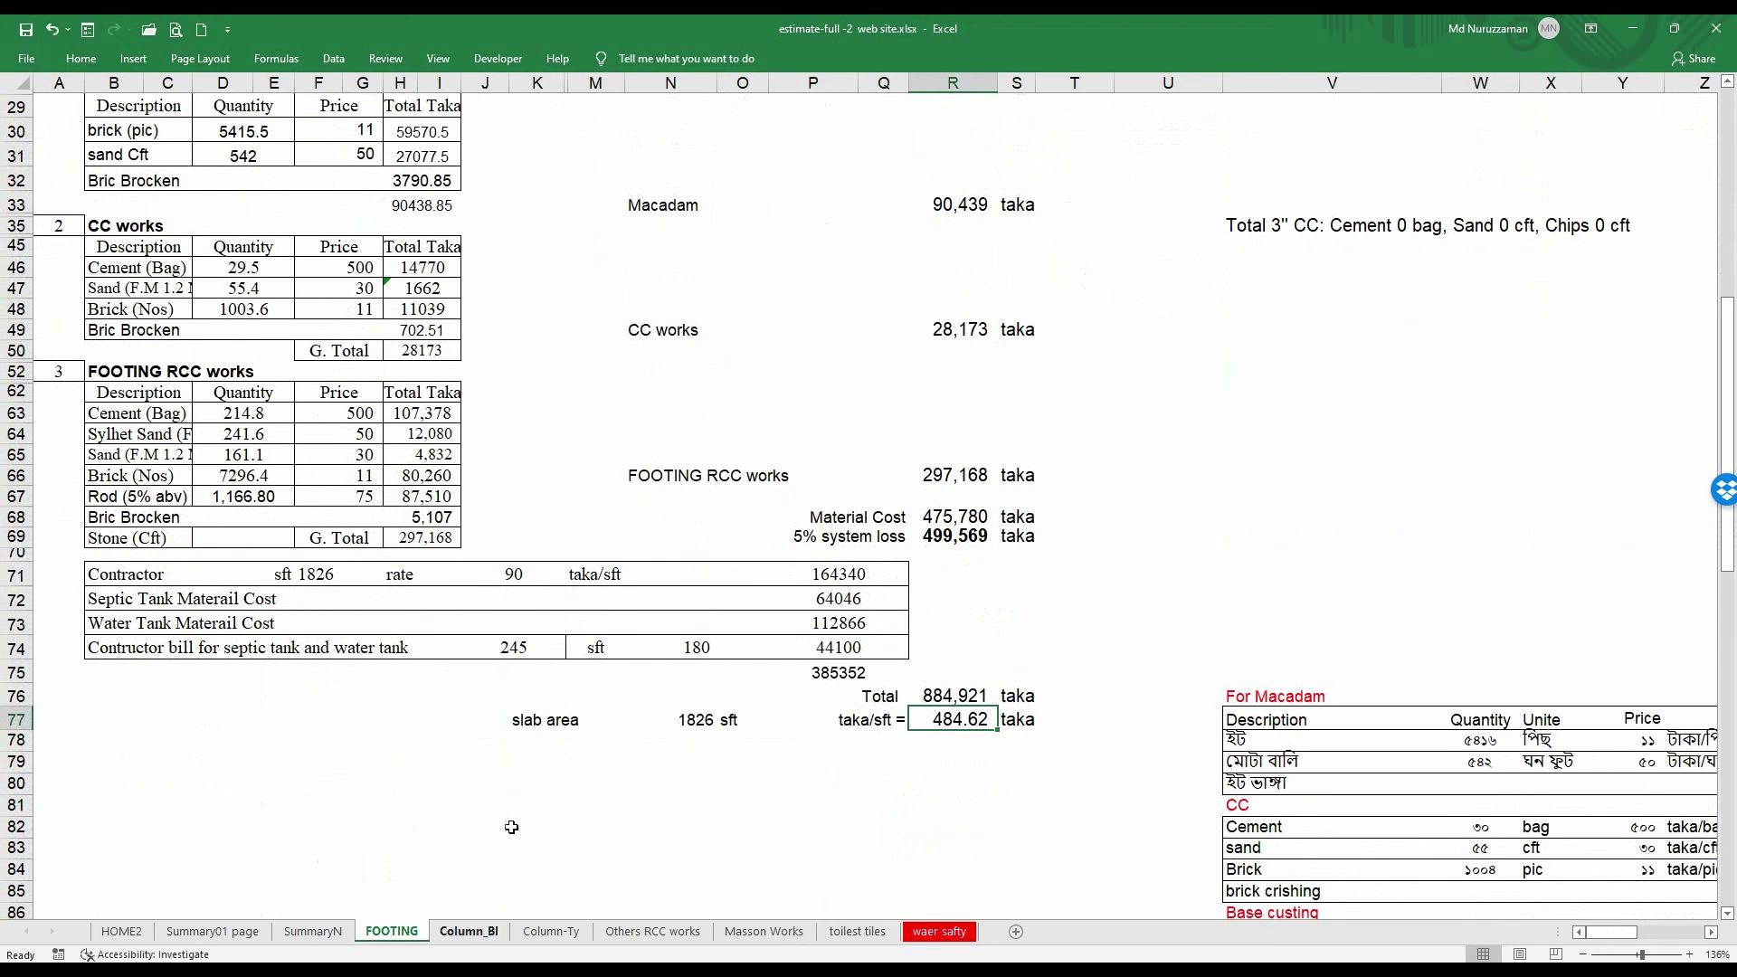
scroll(236, 374, "up", 2)
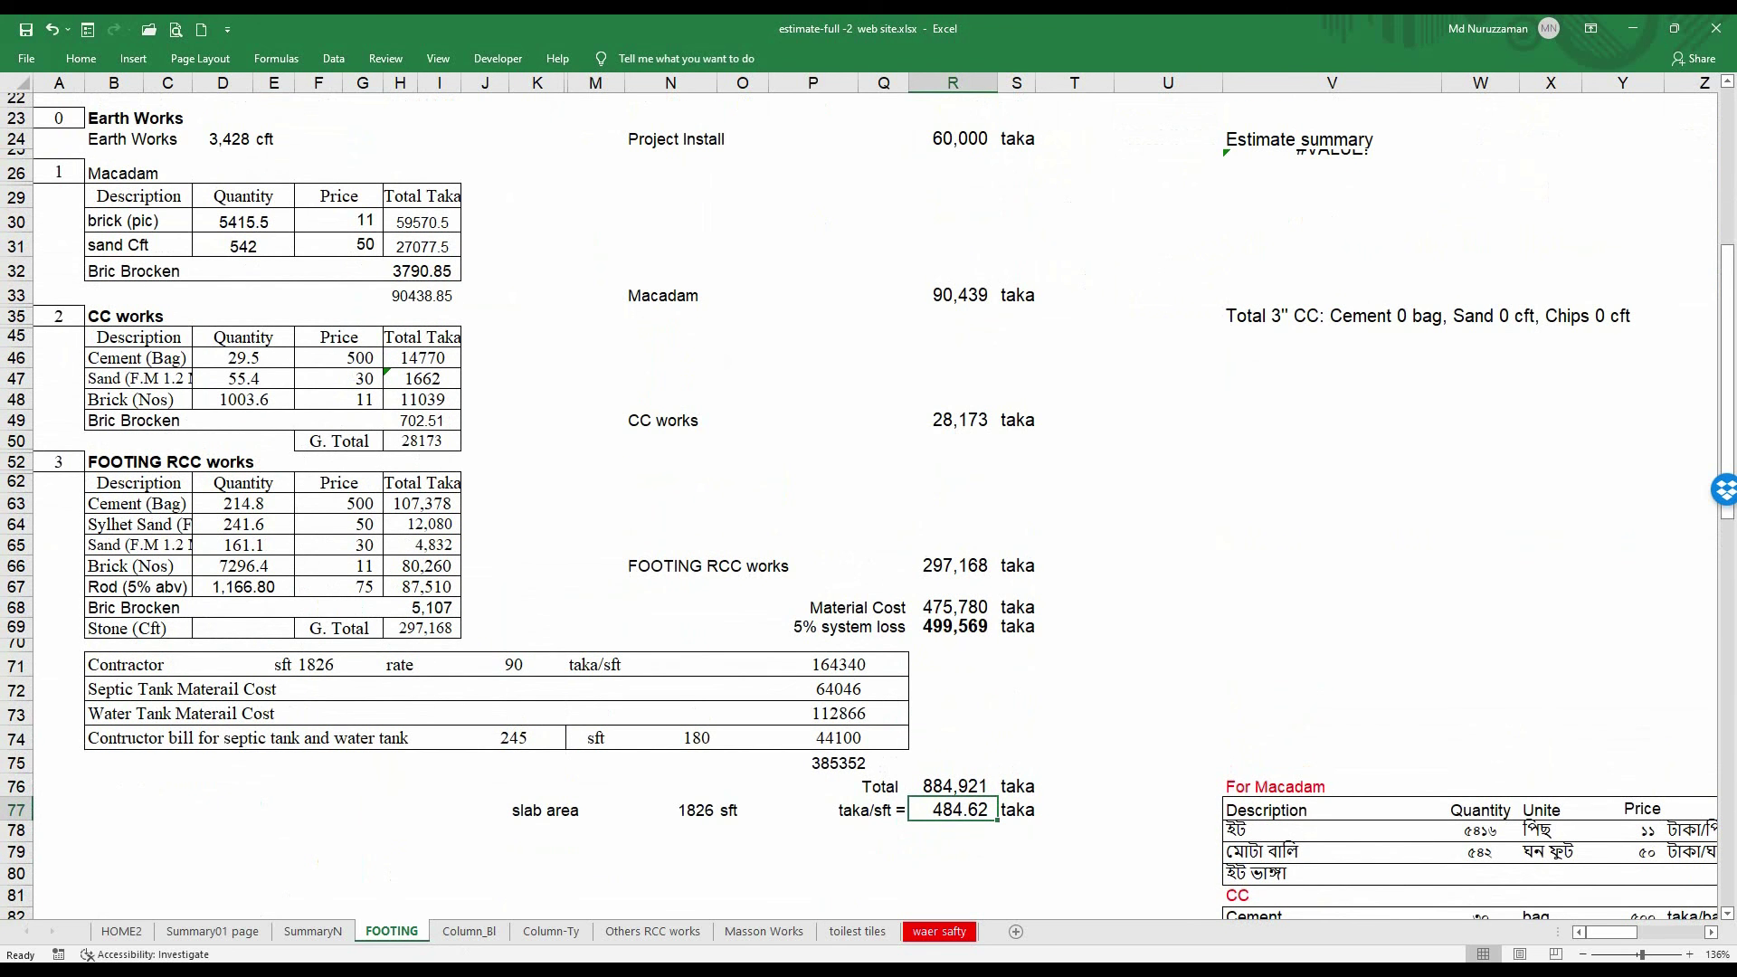
Switch to the web browser and look through the building foundation cost articles on the NB Consultant category page.
key("alt+Tab")
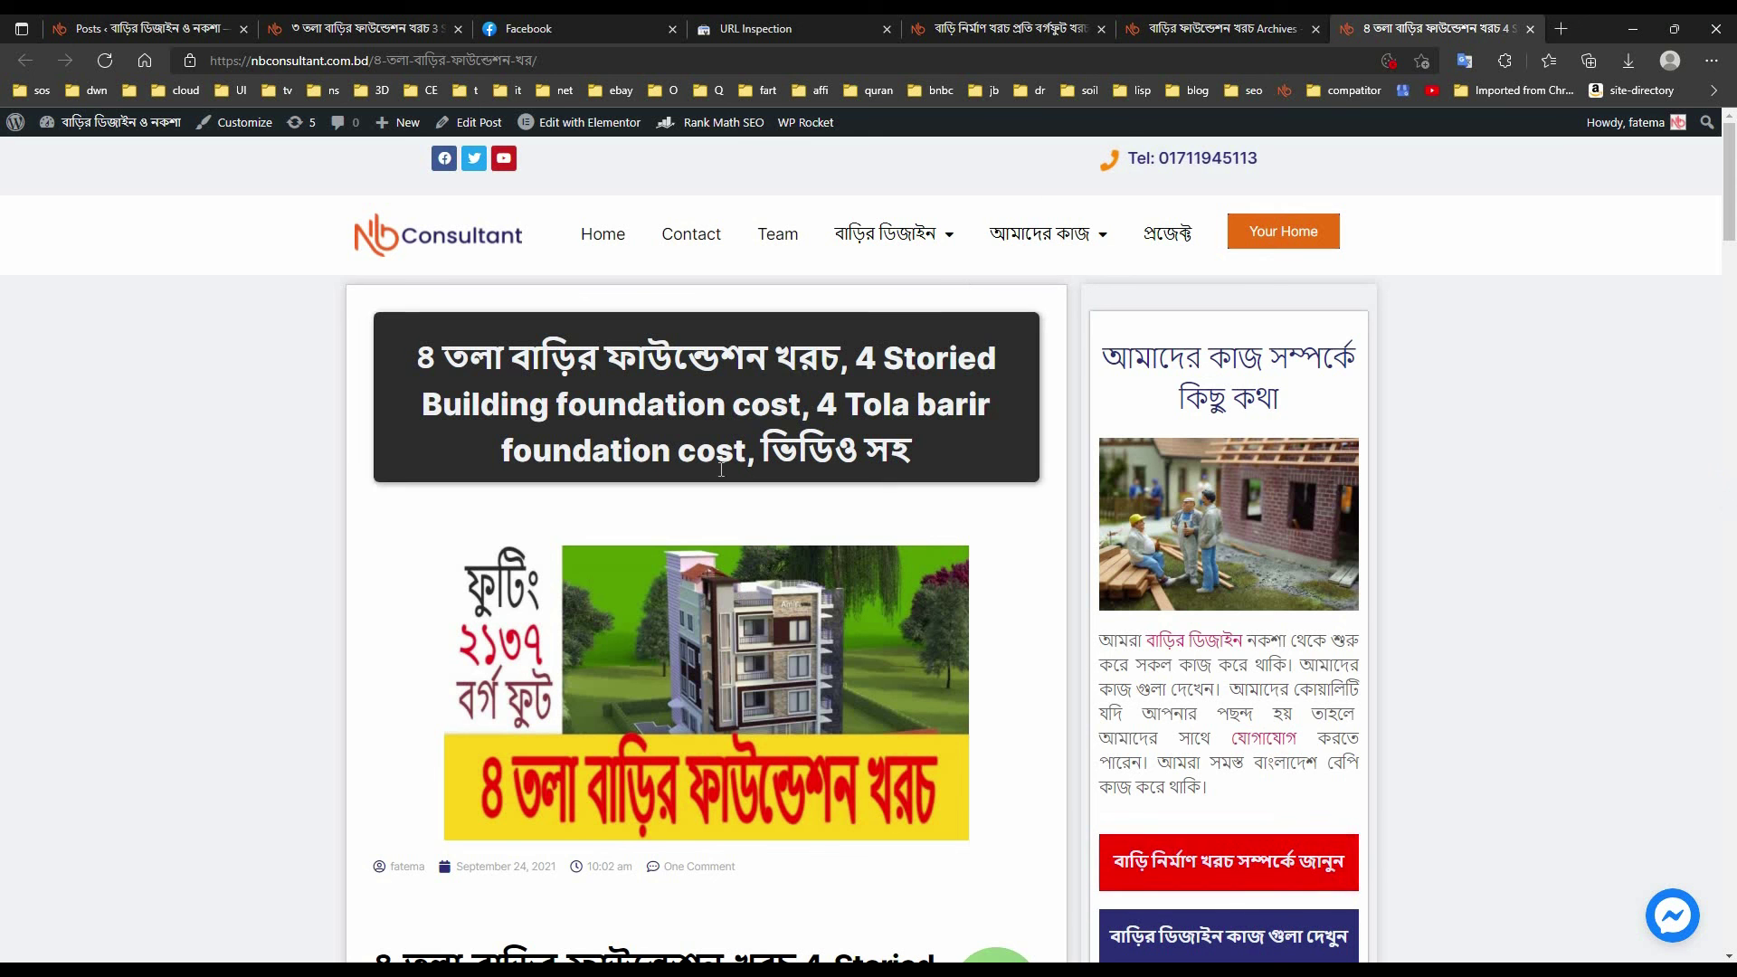
key("ctrl+shift+Tab")
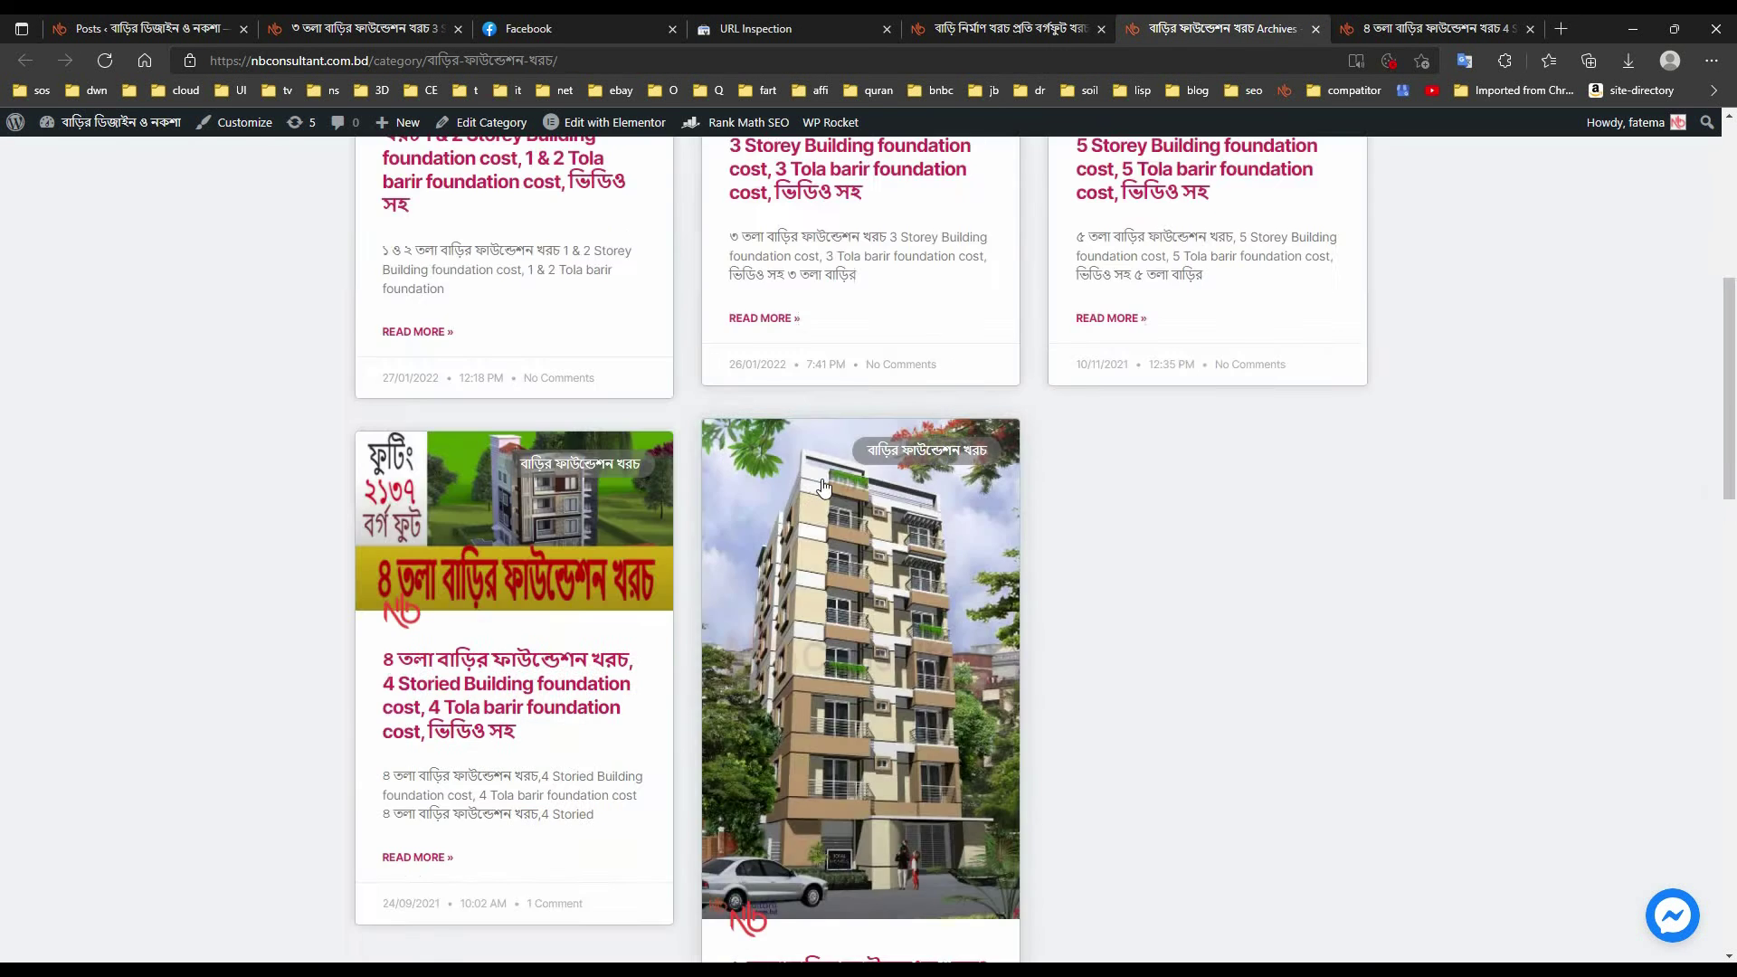
scroll(823, 489, "up", 7)
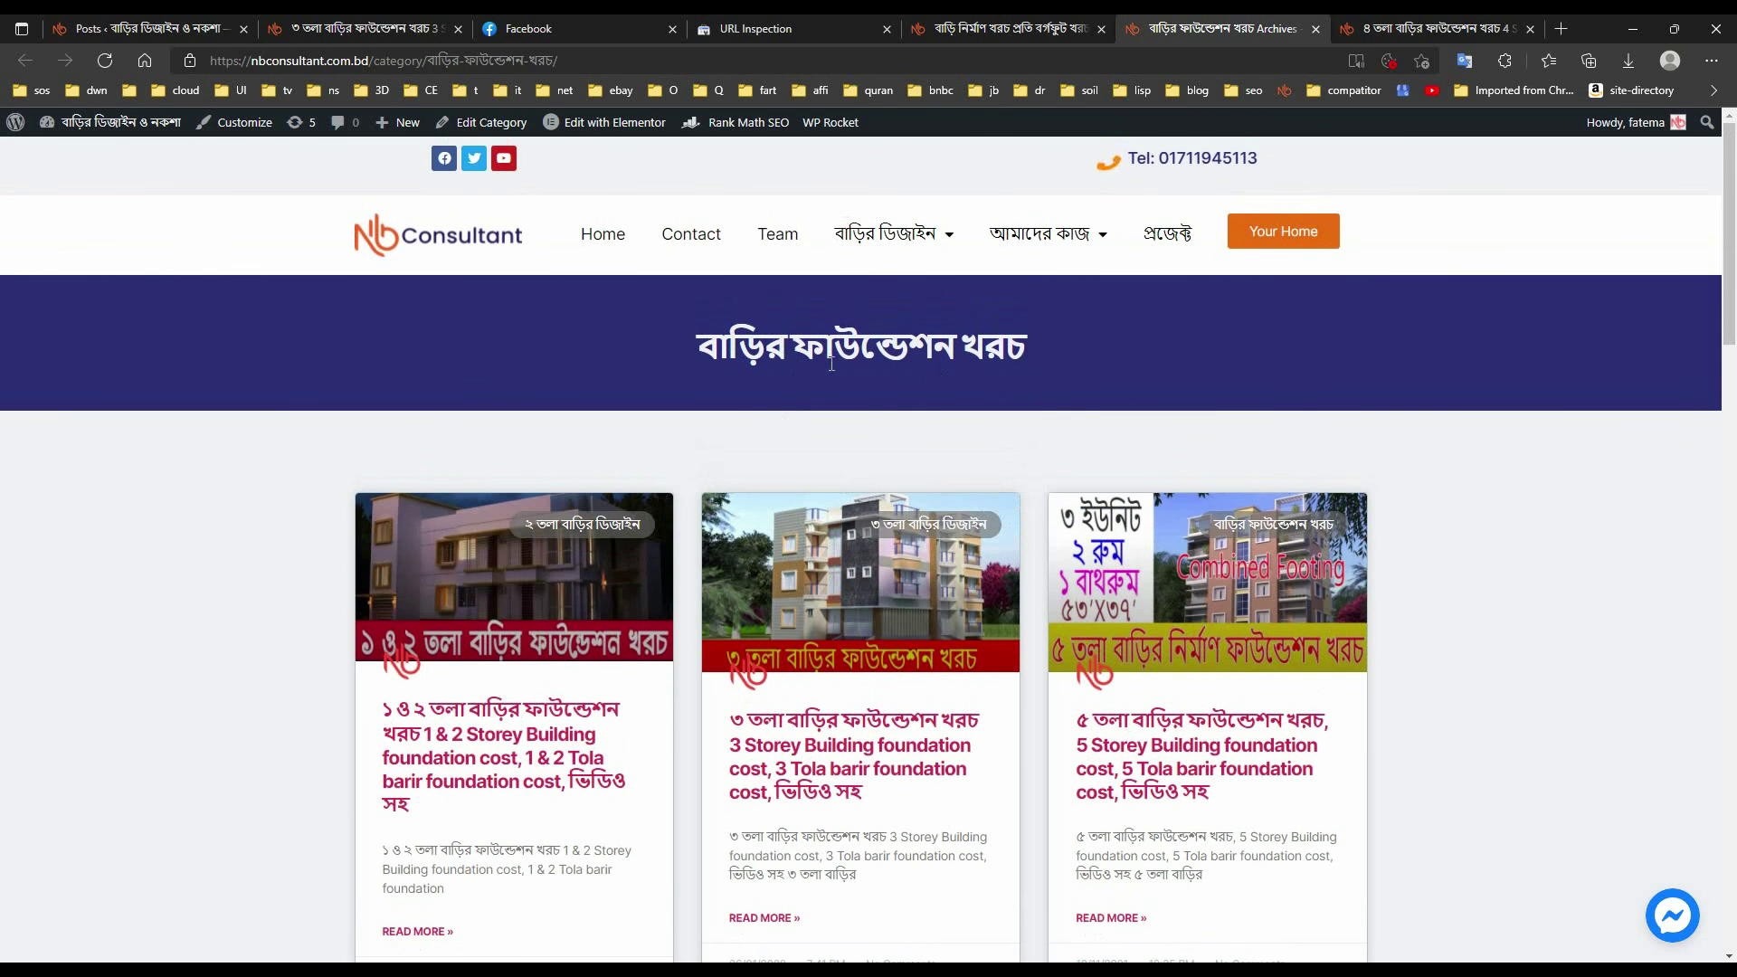
scroll(830, 360, "down", 3)
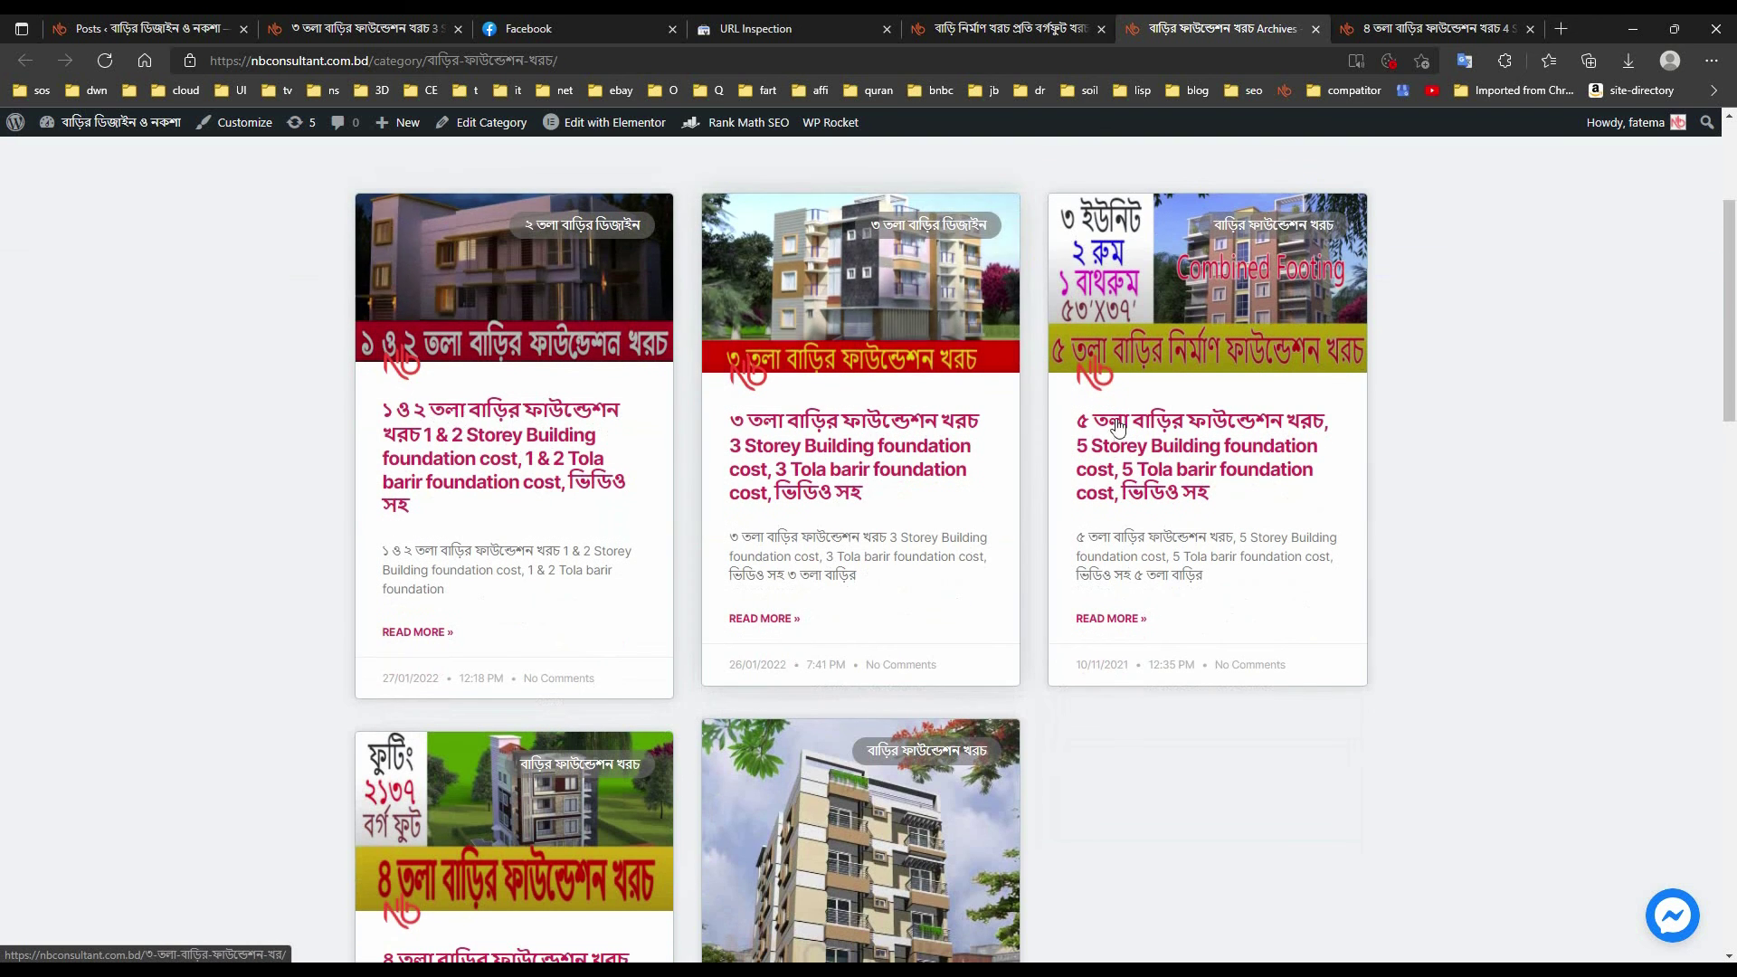
scroll(760, 614, "down", 3)
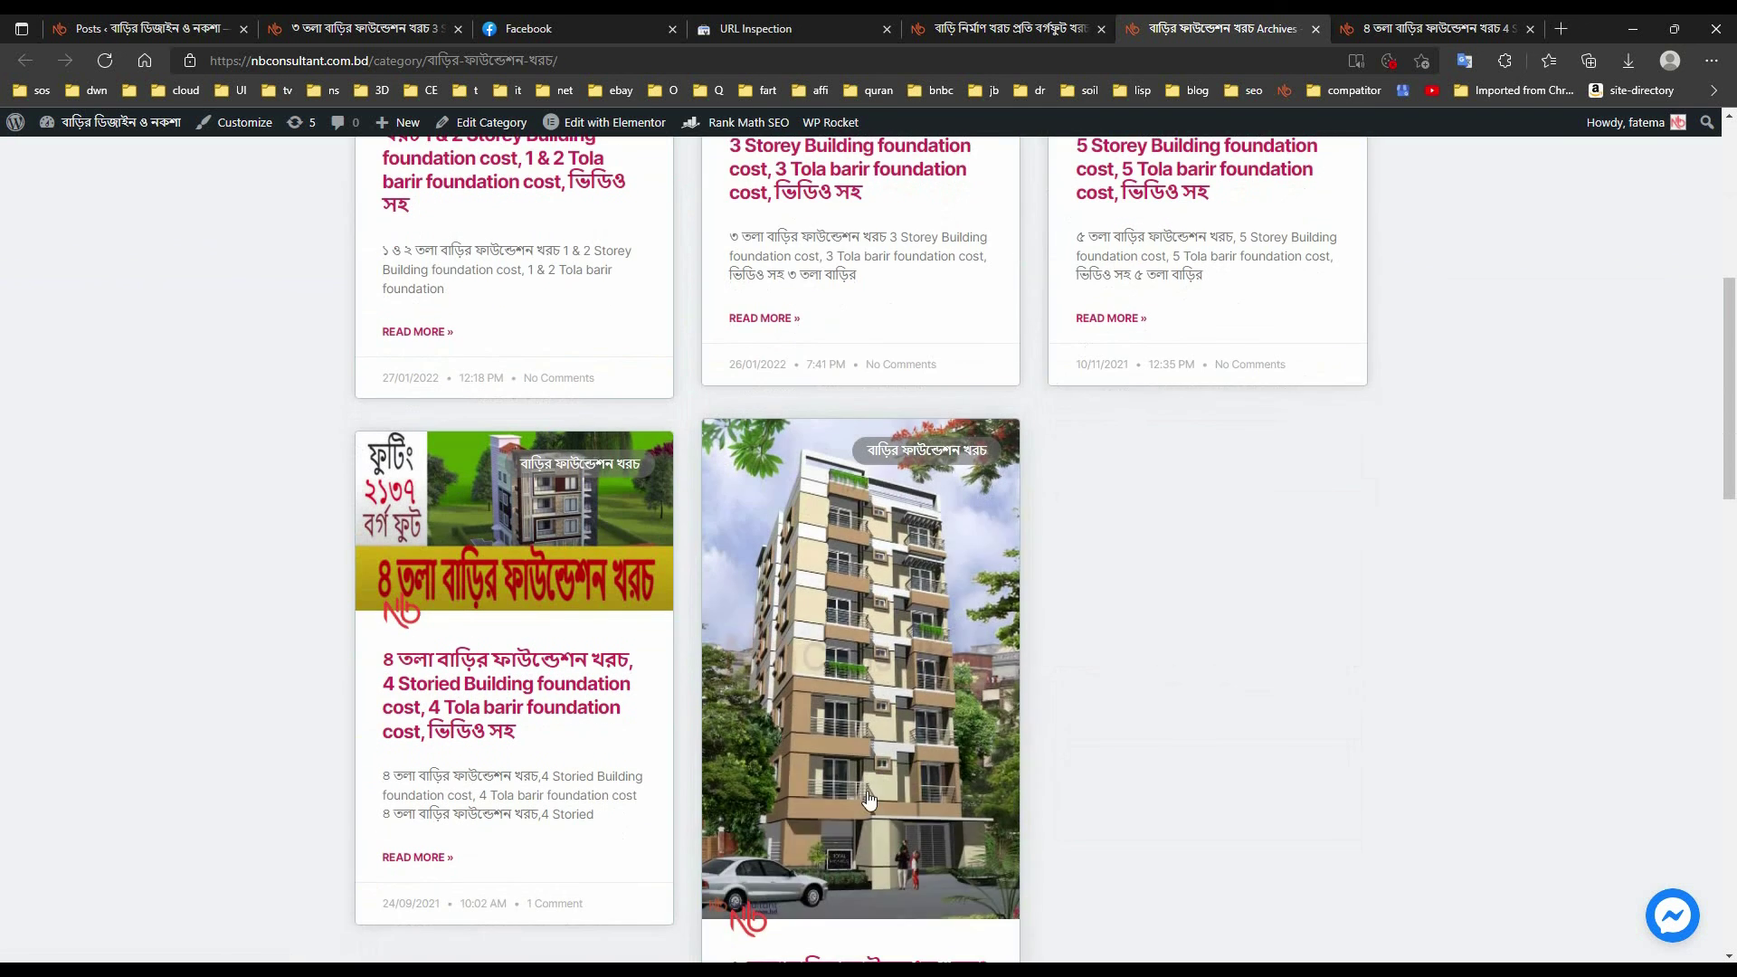
scroll(818, 886, "down", 3)
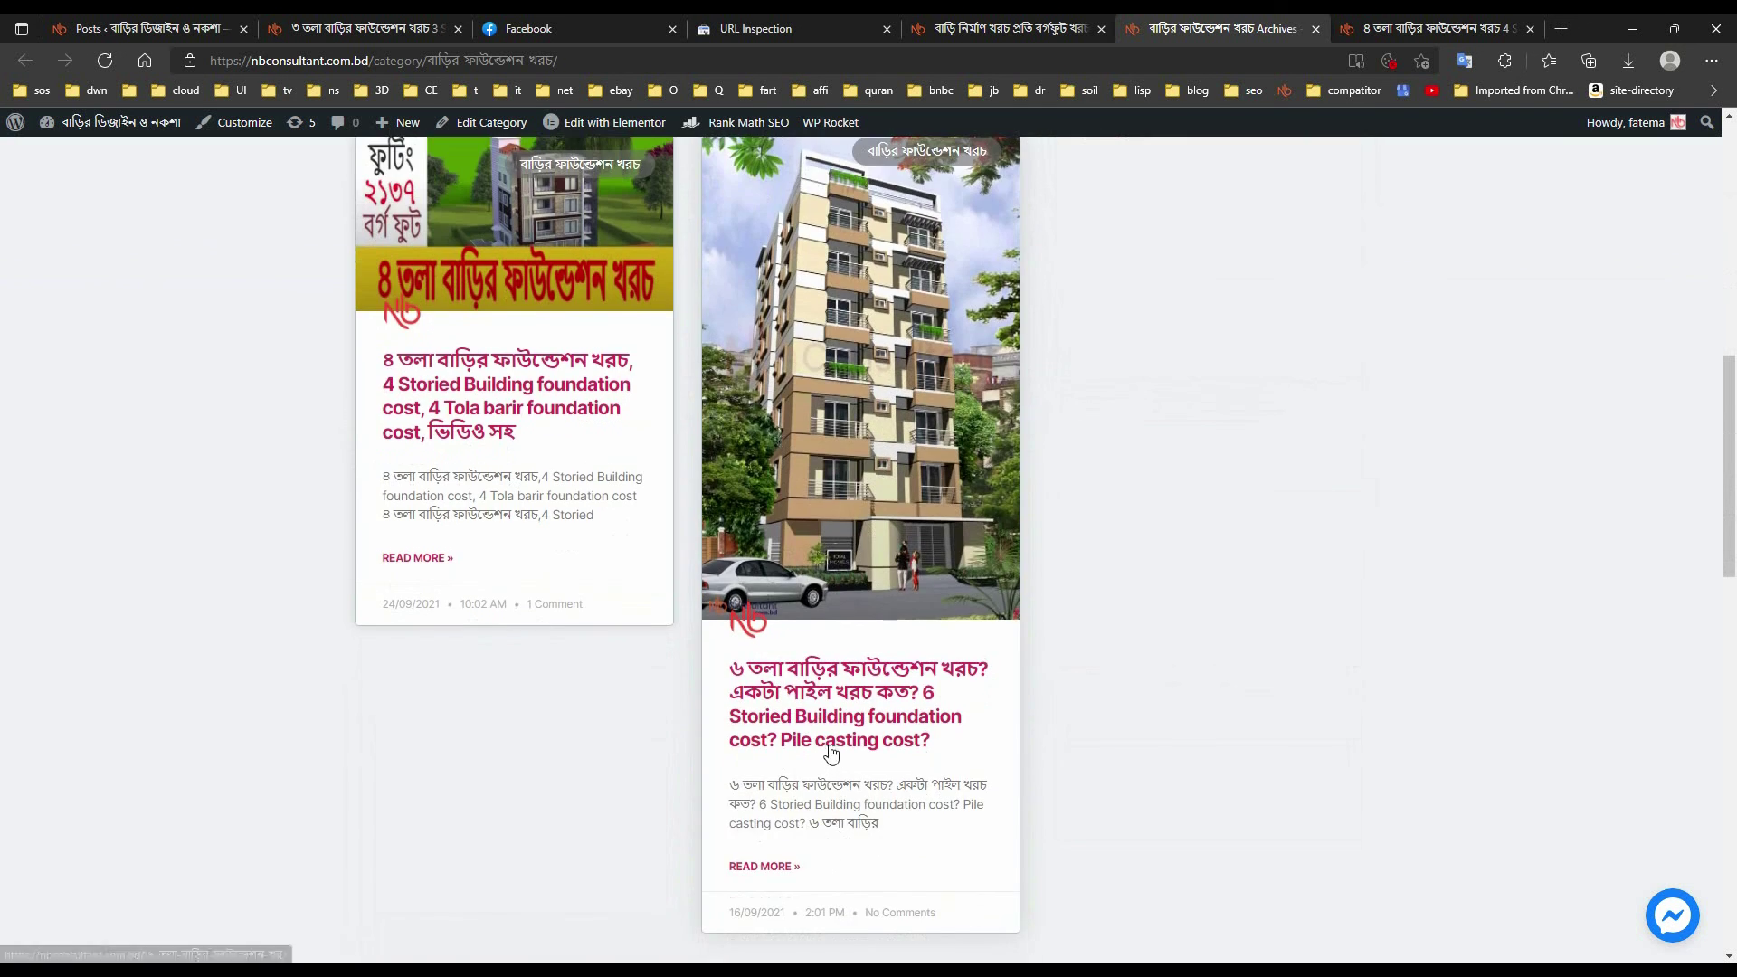
scroll(853, 723, "up", 9)
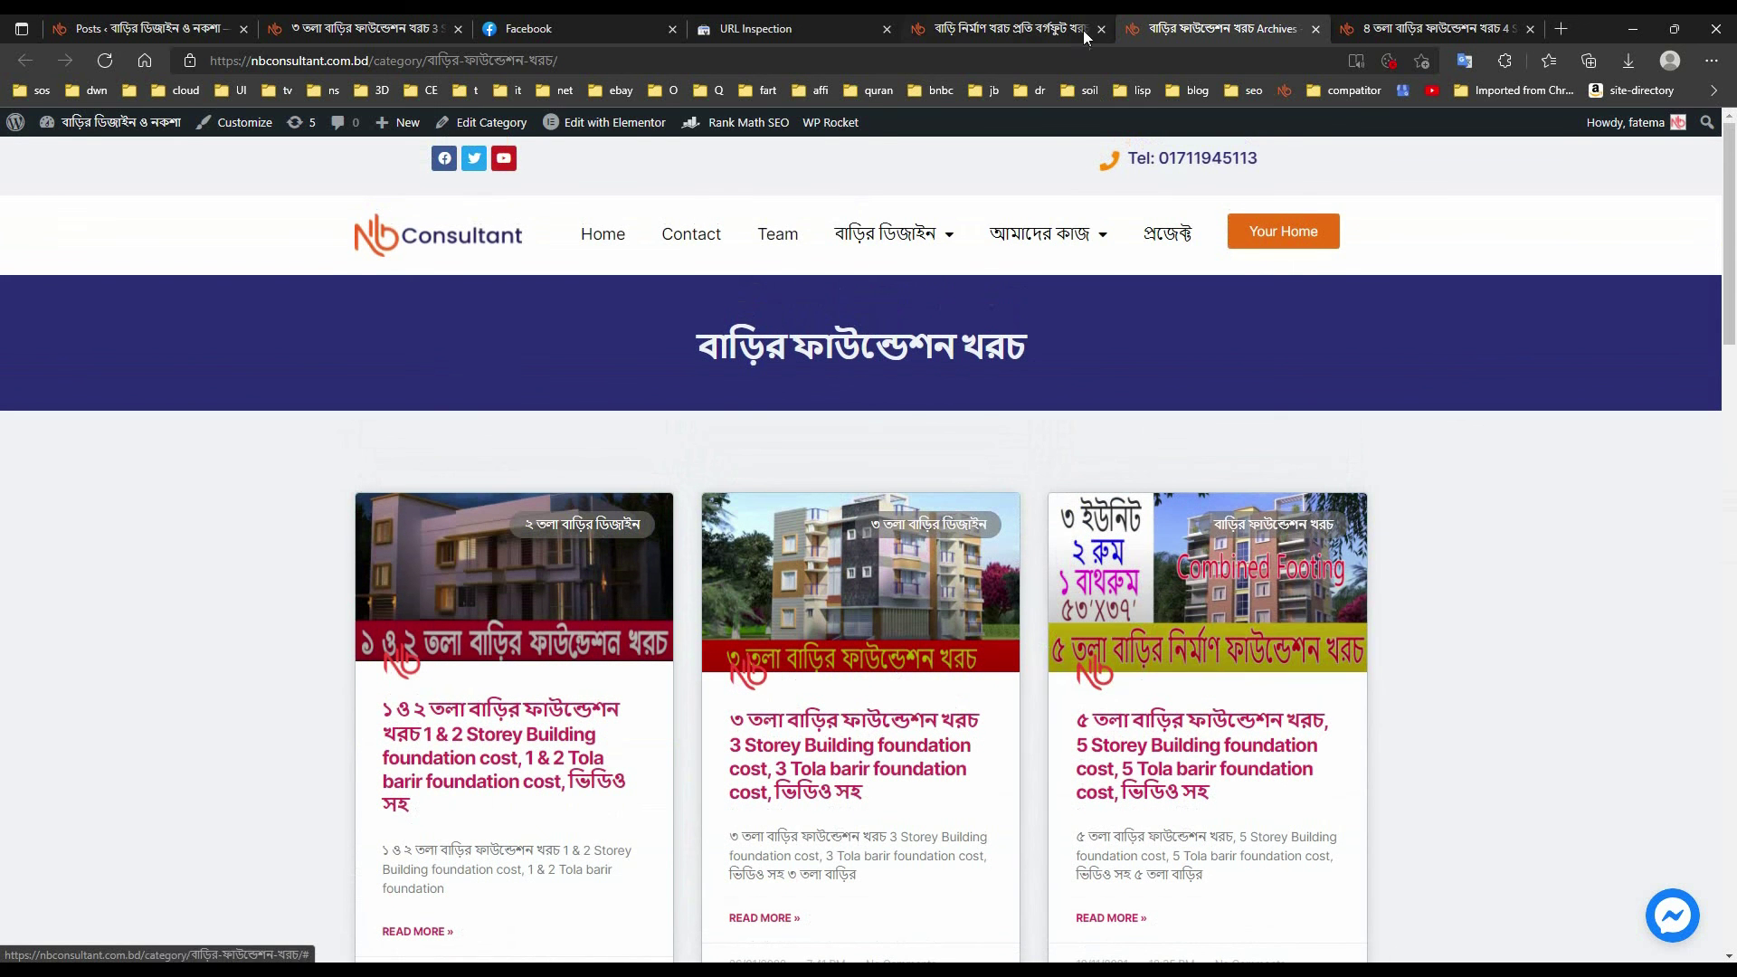
Open the house construction cost estimate page and review its foundation, short column and grade beam cost sections.
left_click(994, 36)
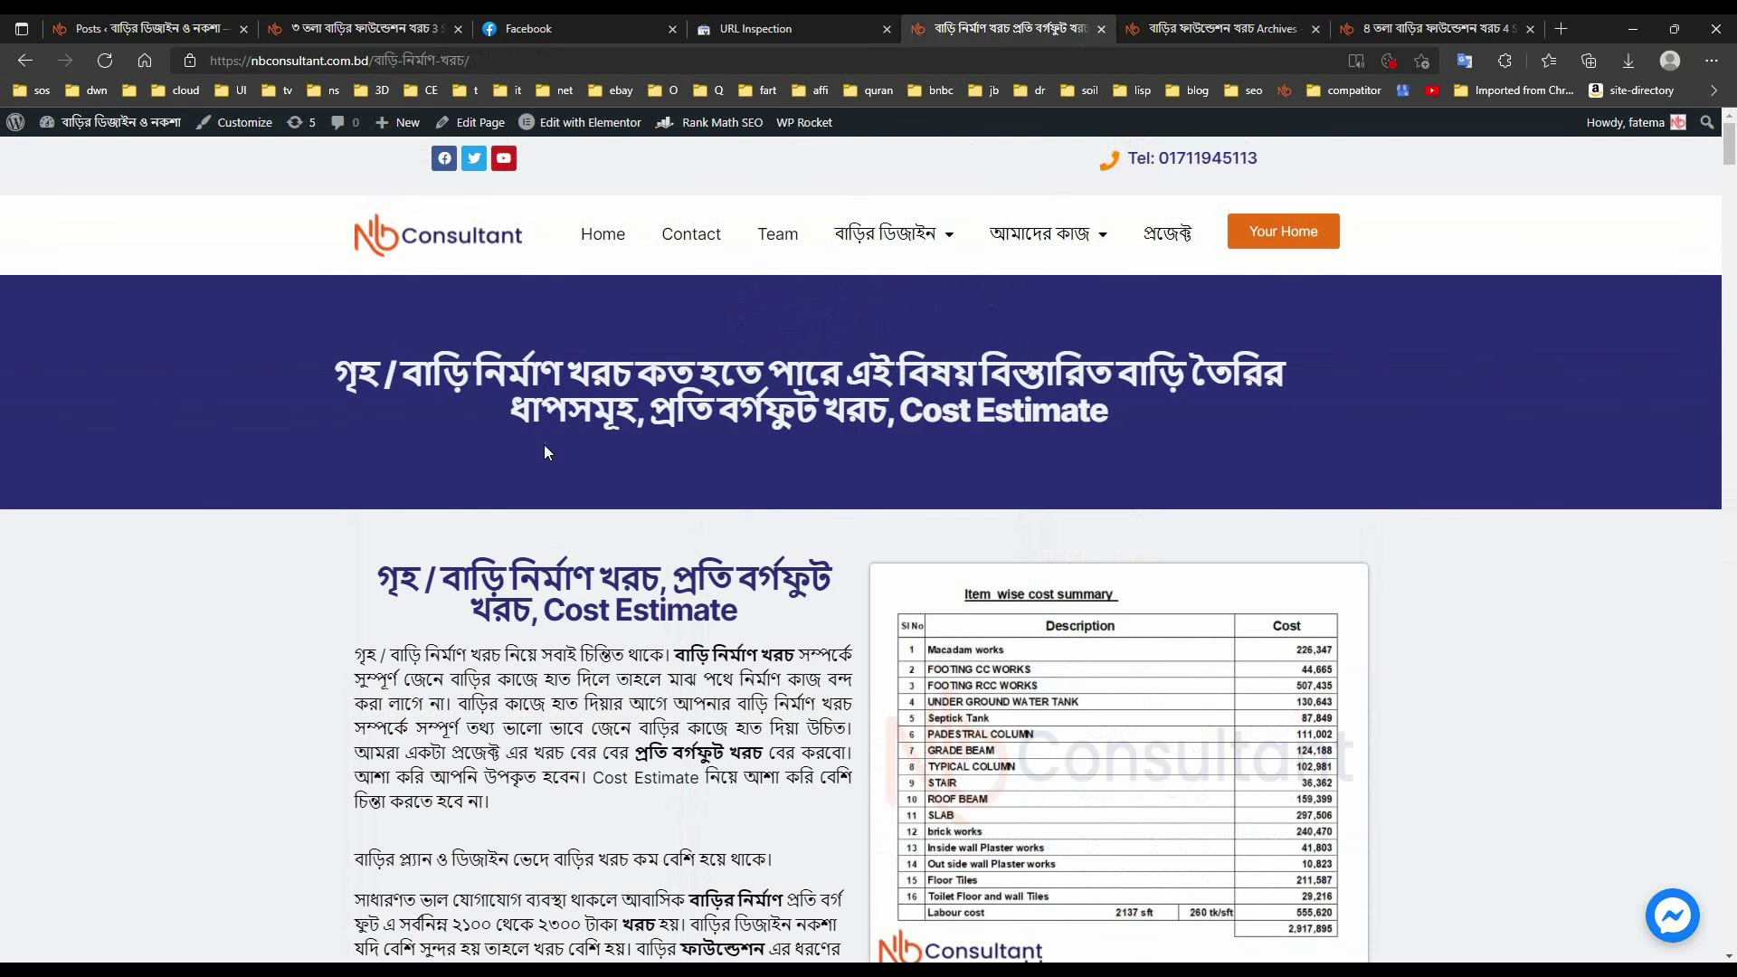
scroll(607, 615, "down", 15)
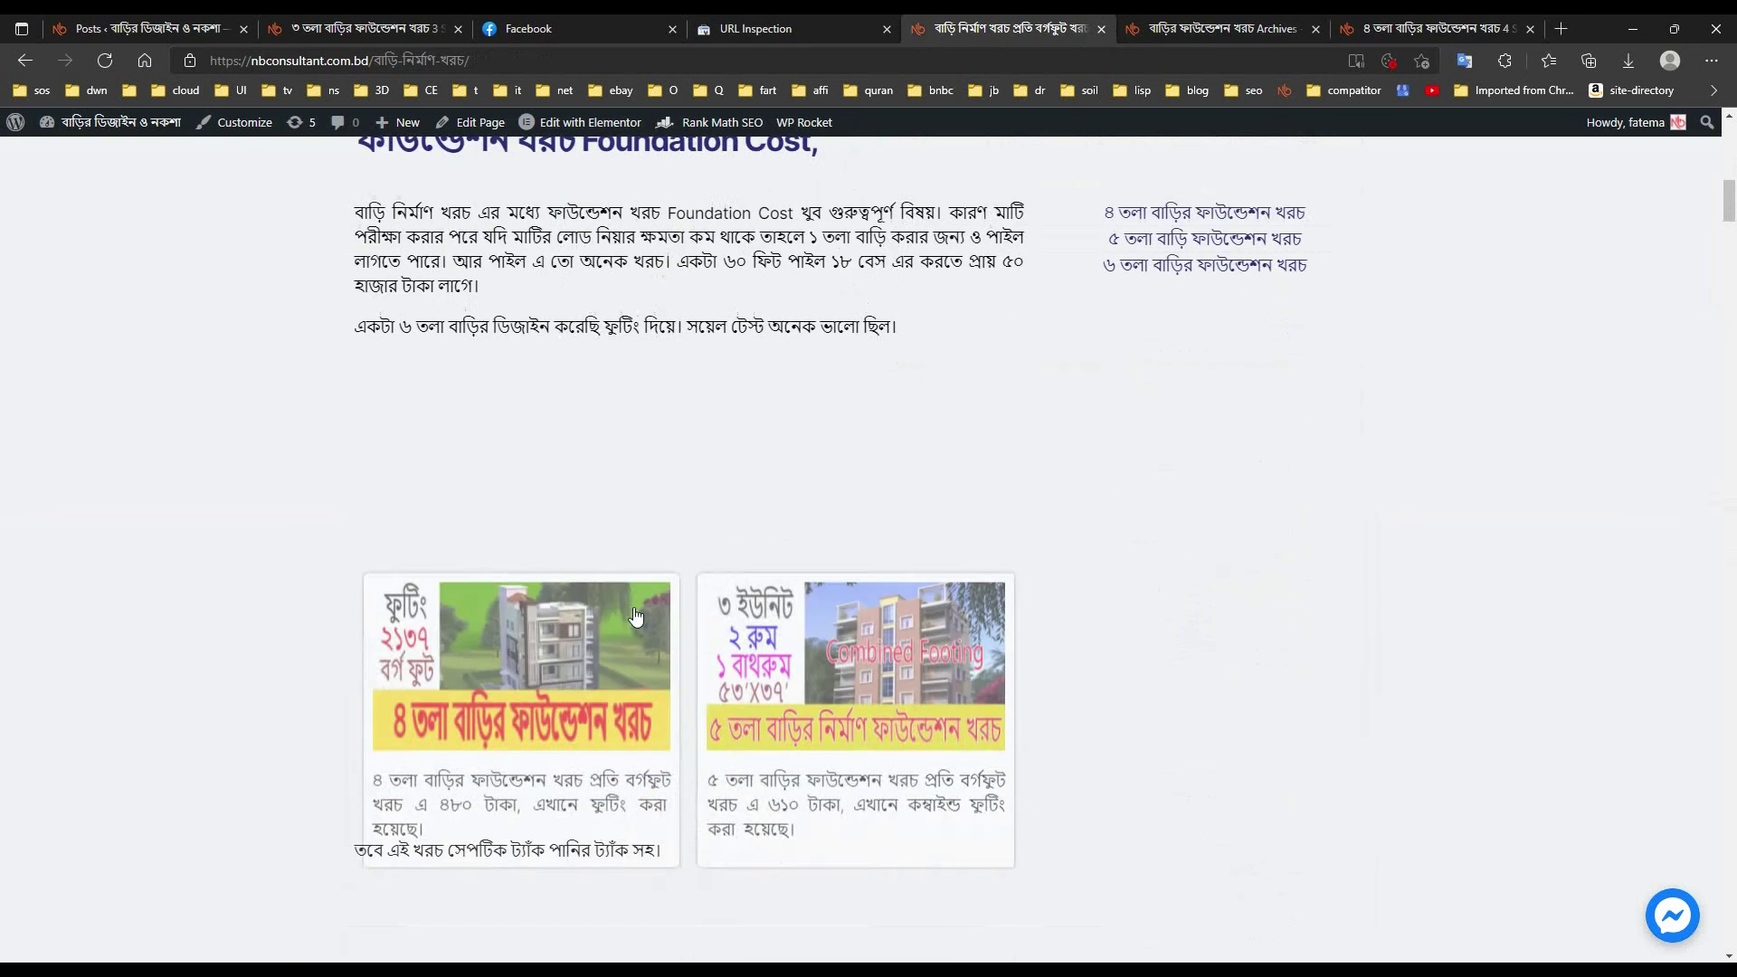
scroll(633, 619, "down", 10)
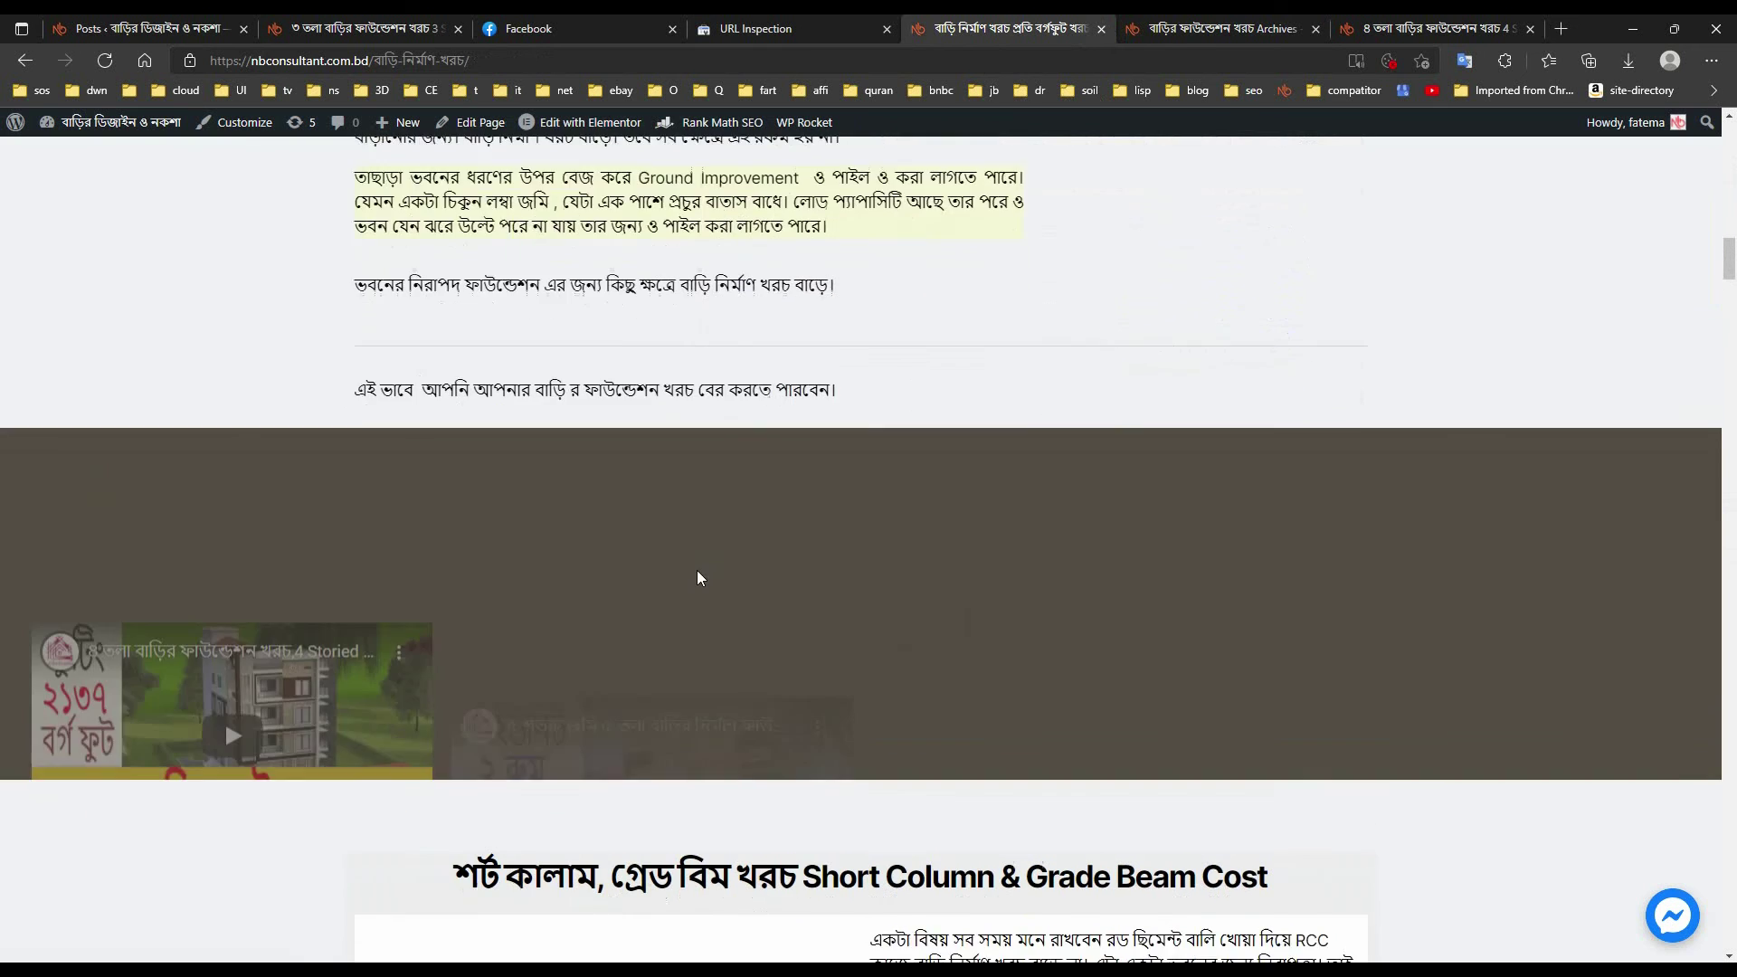
scroll(695, 577, "down", 3)
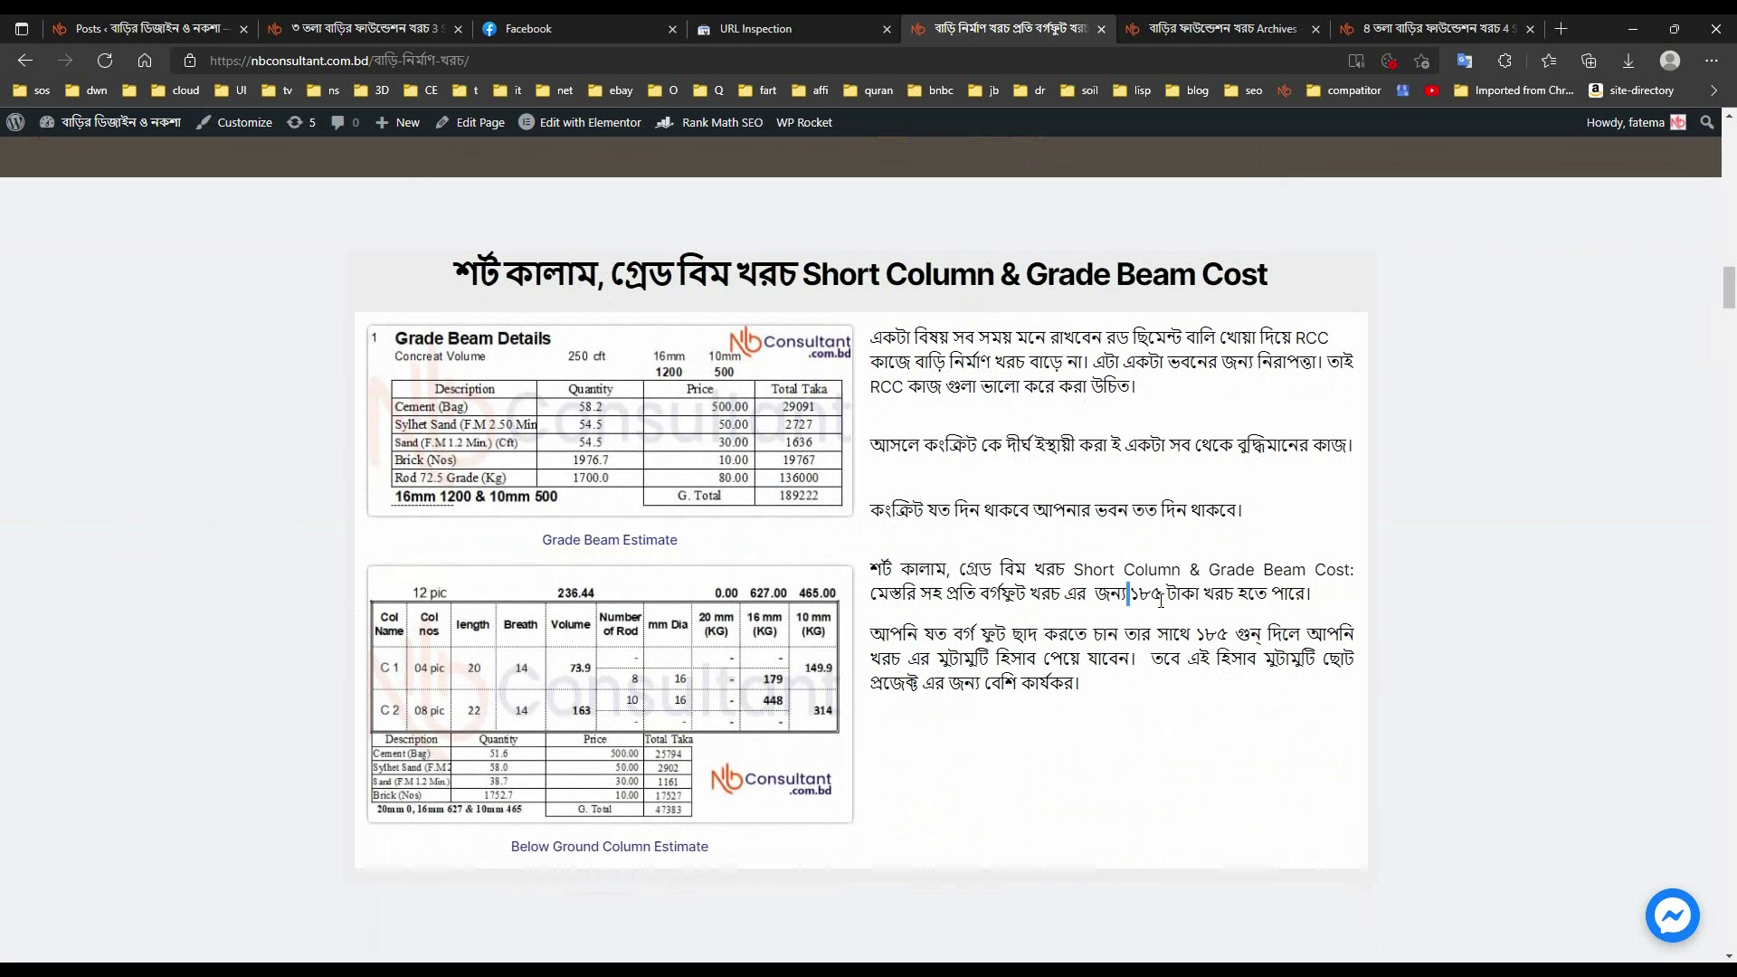
left_click_drag(1128, 594, 1270, 633)
left_click_drag(1009, 386, 1031, 444)
Examine the page's ground floor slab, roof casting, 5-inch brick wall and plaster cost sections.
scroll(958, 578, "down", 7)
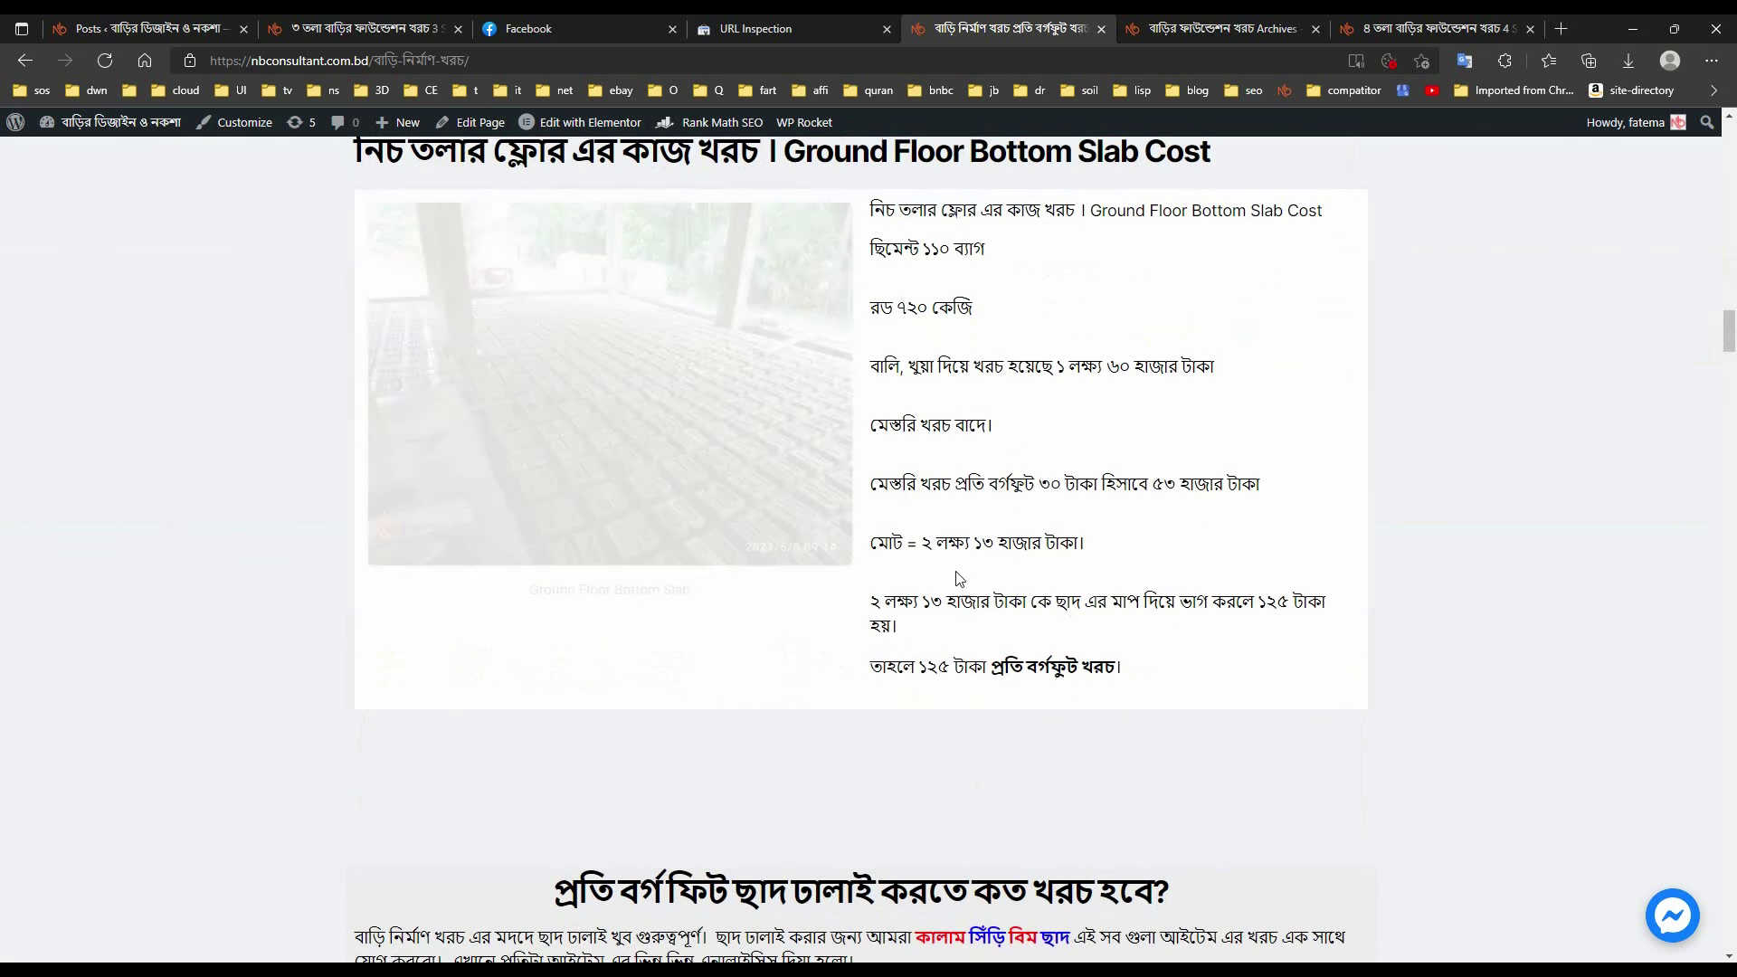
scroll(1015, 570, "down", 5)
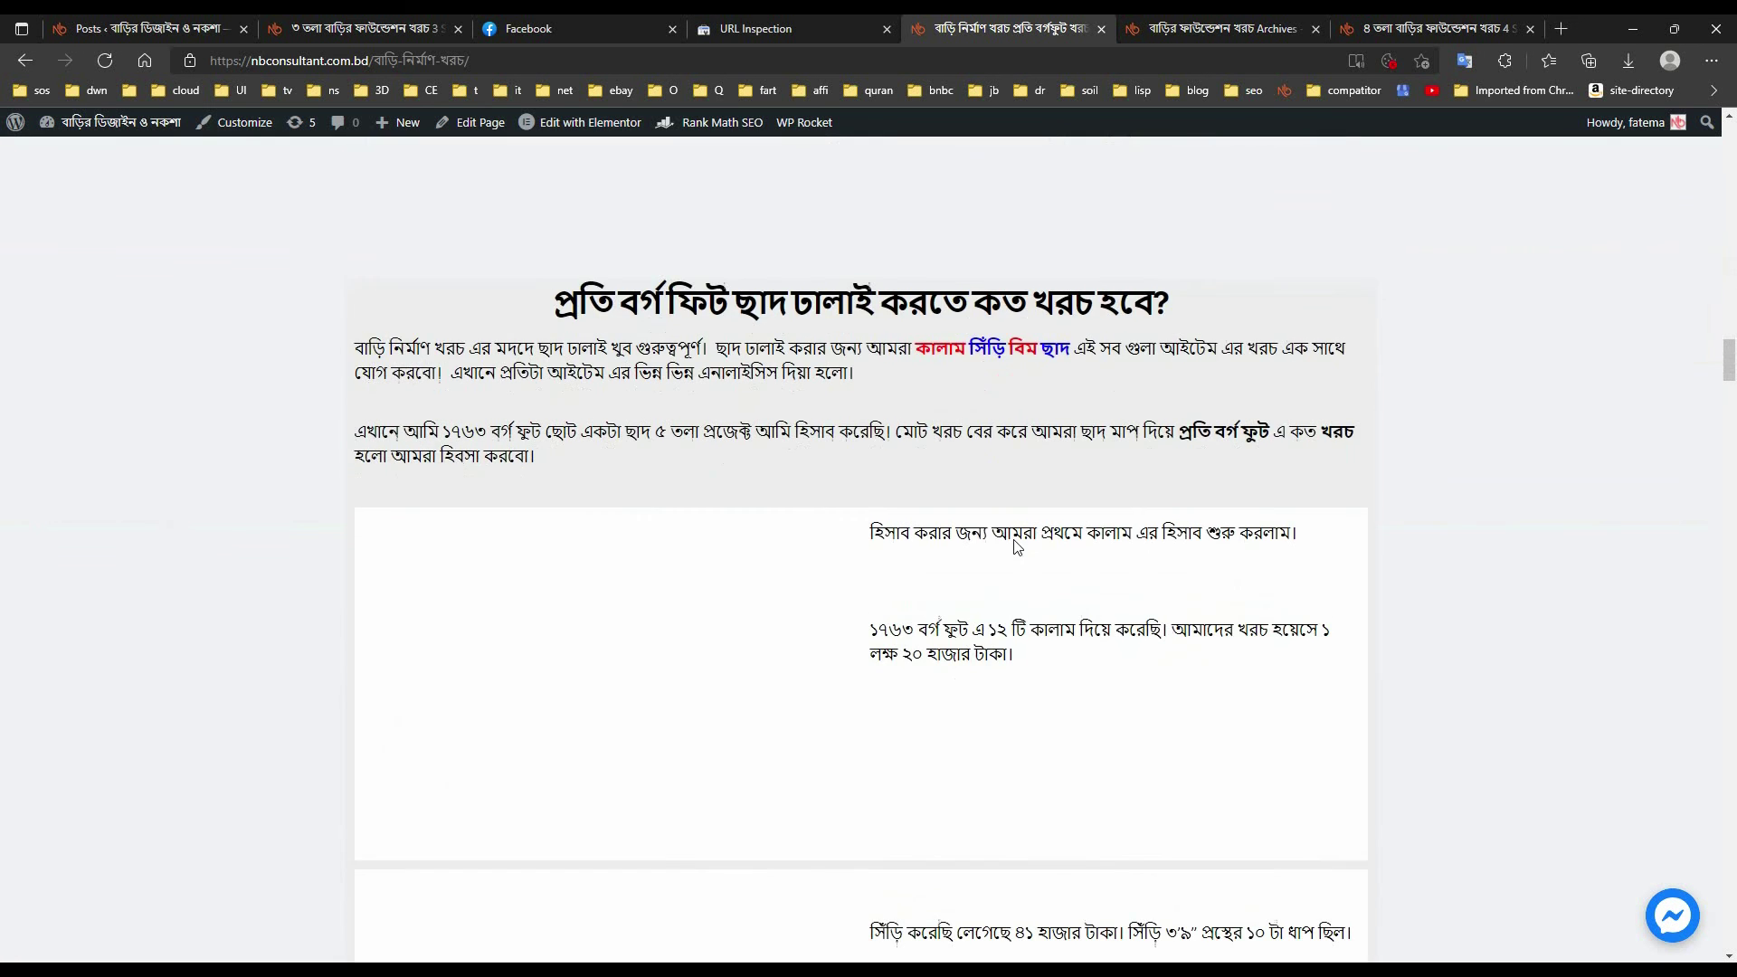
scroll(1040, 560, "down", 10)
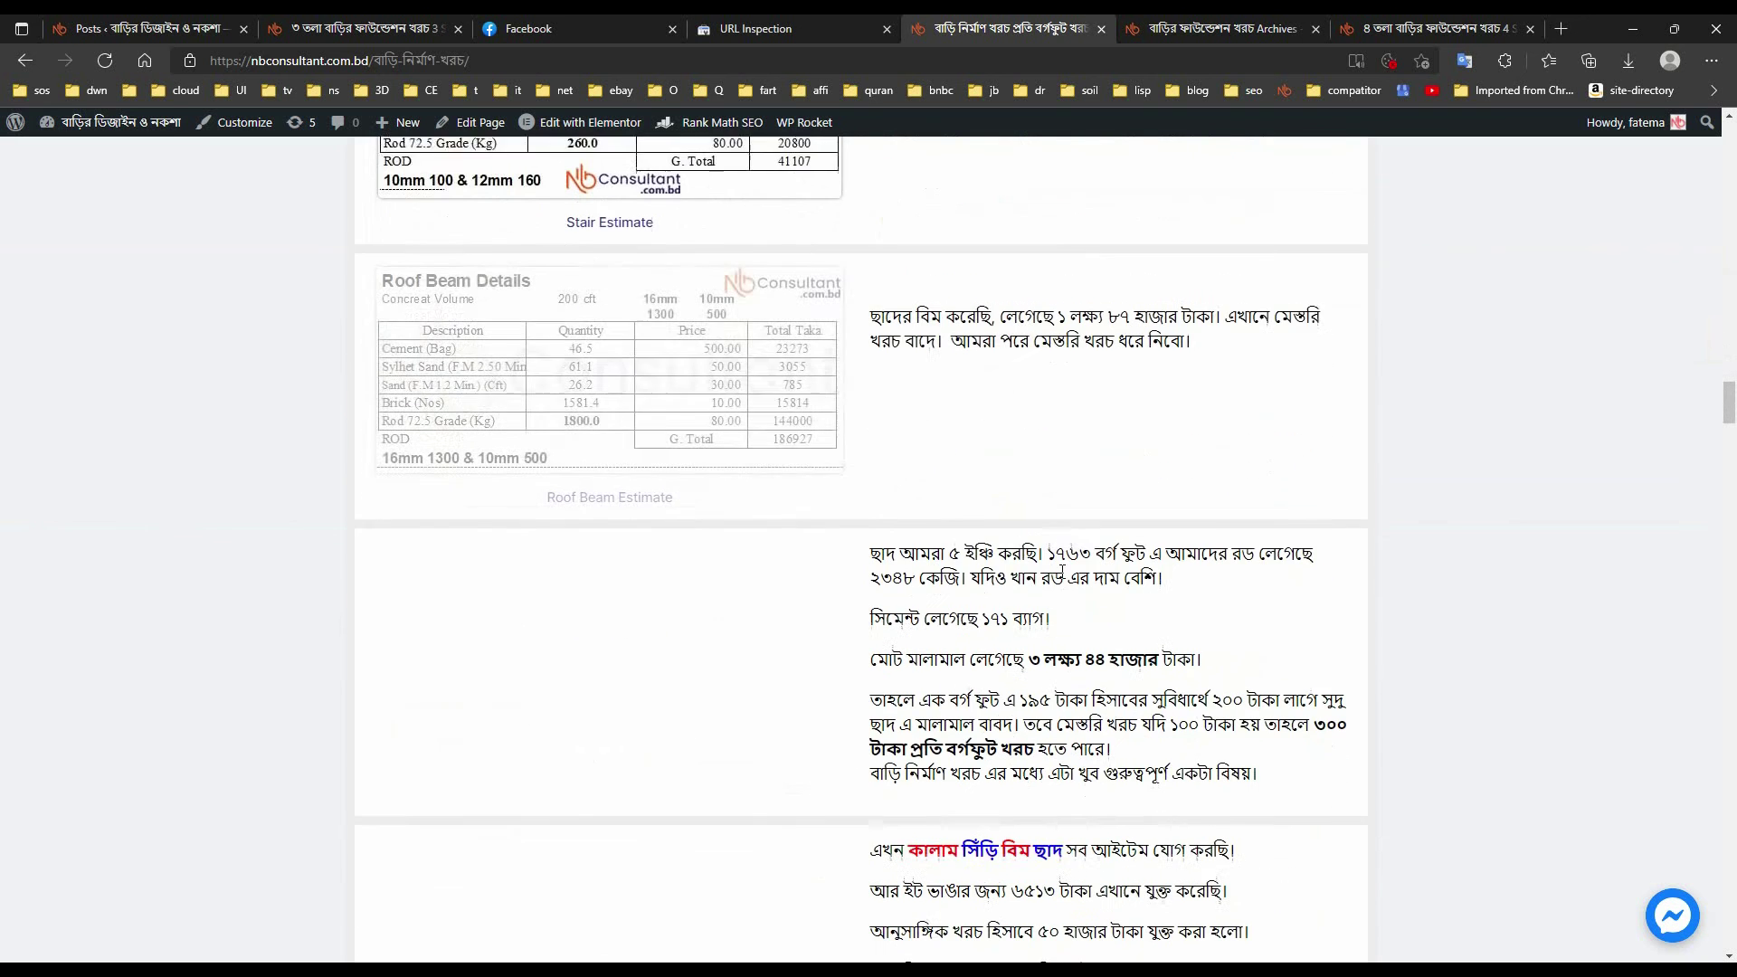
scroll(588, 439, "down", 5)
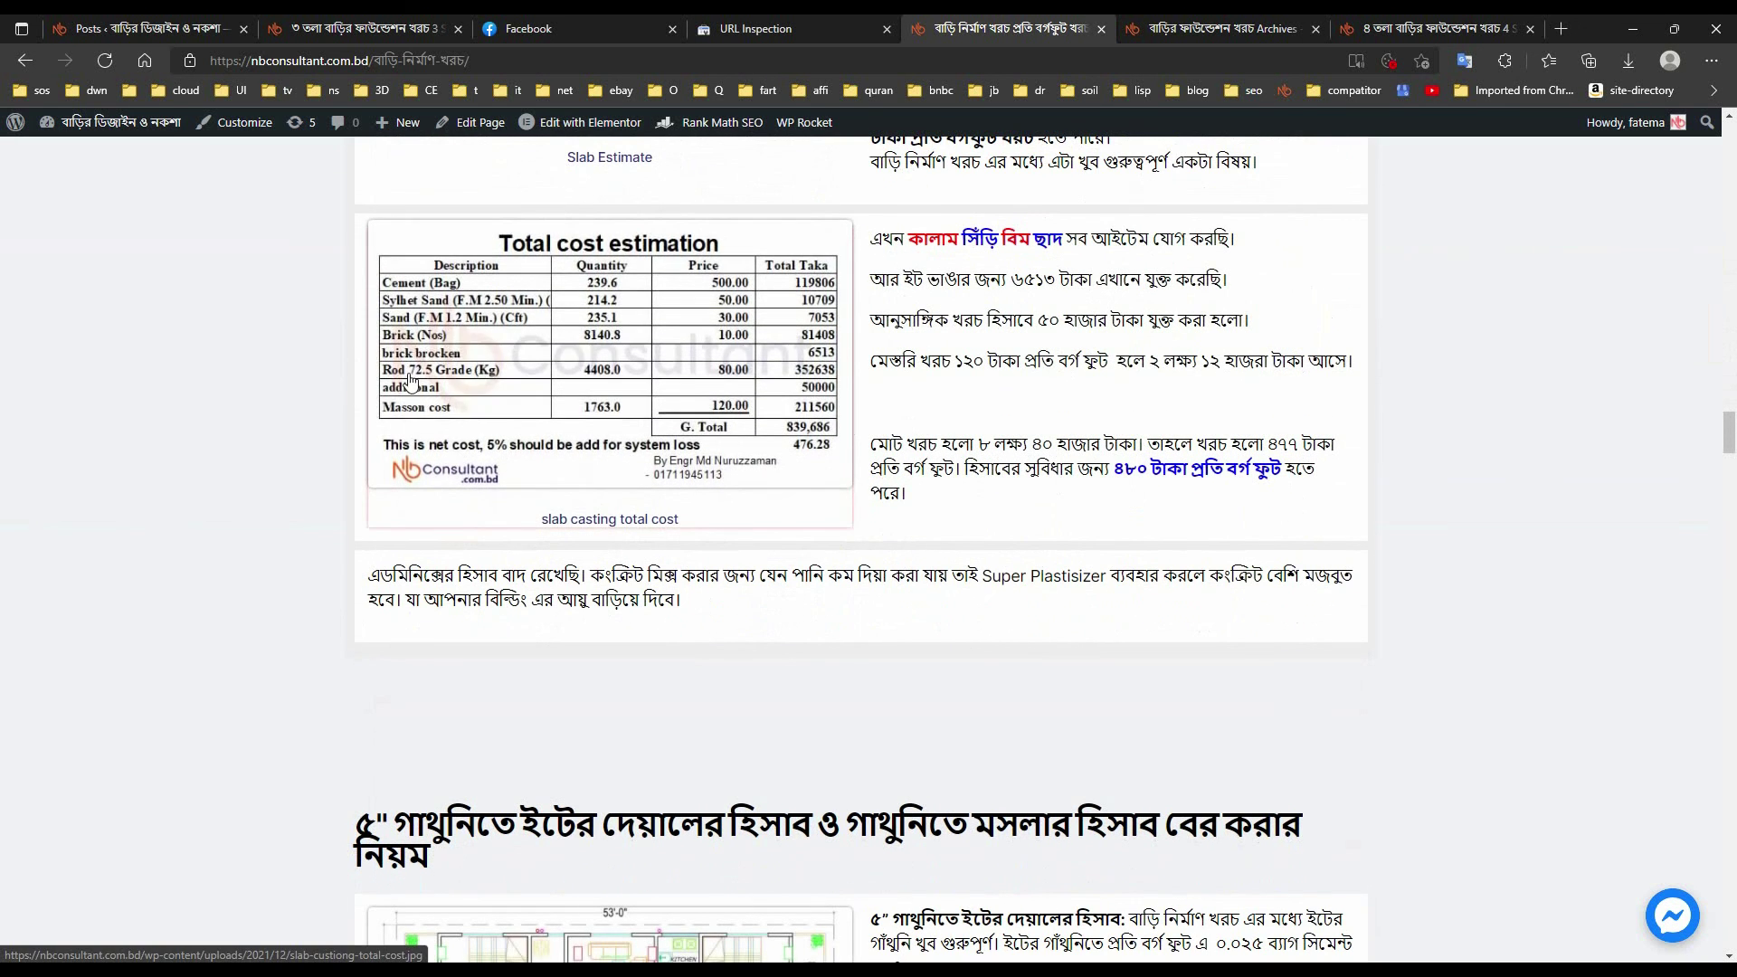
scroll(1066, 559, "down", 5)
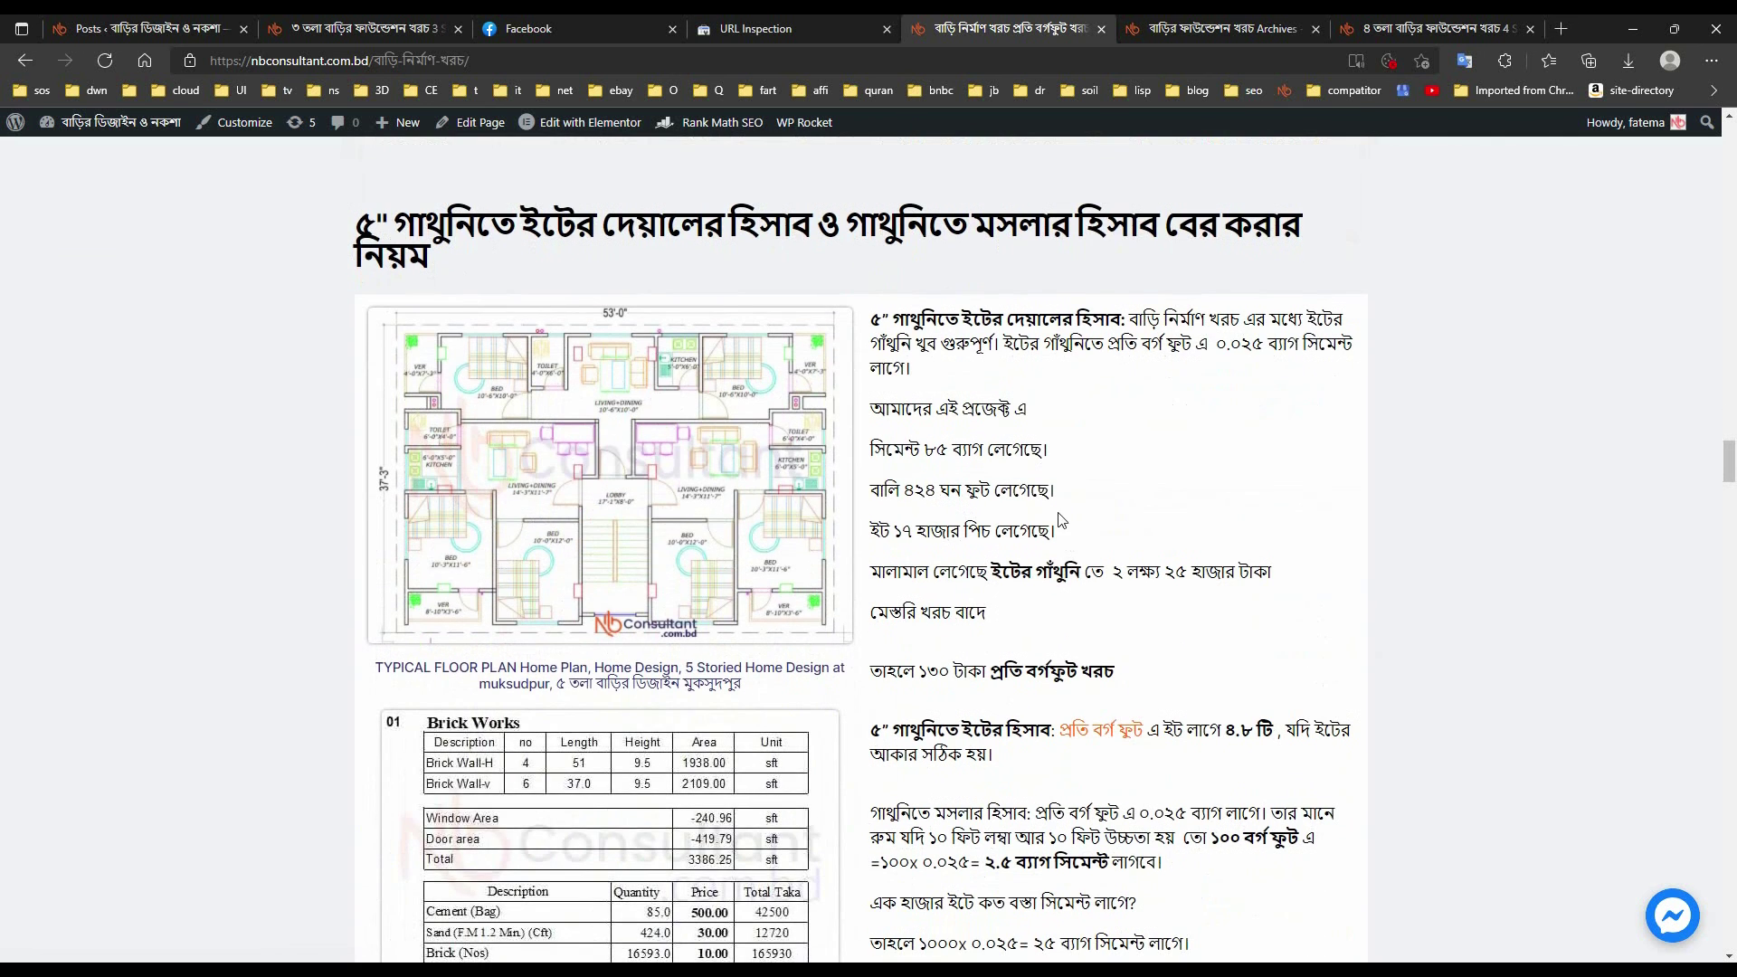
scroll(1056, 496, "down", 5)
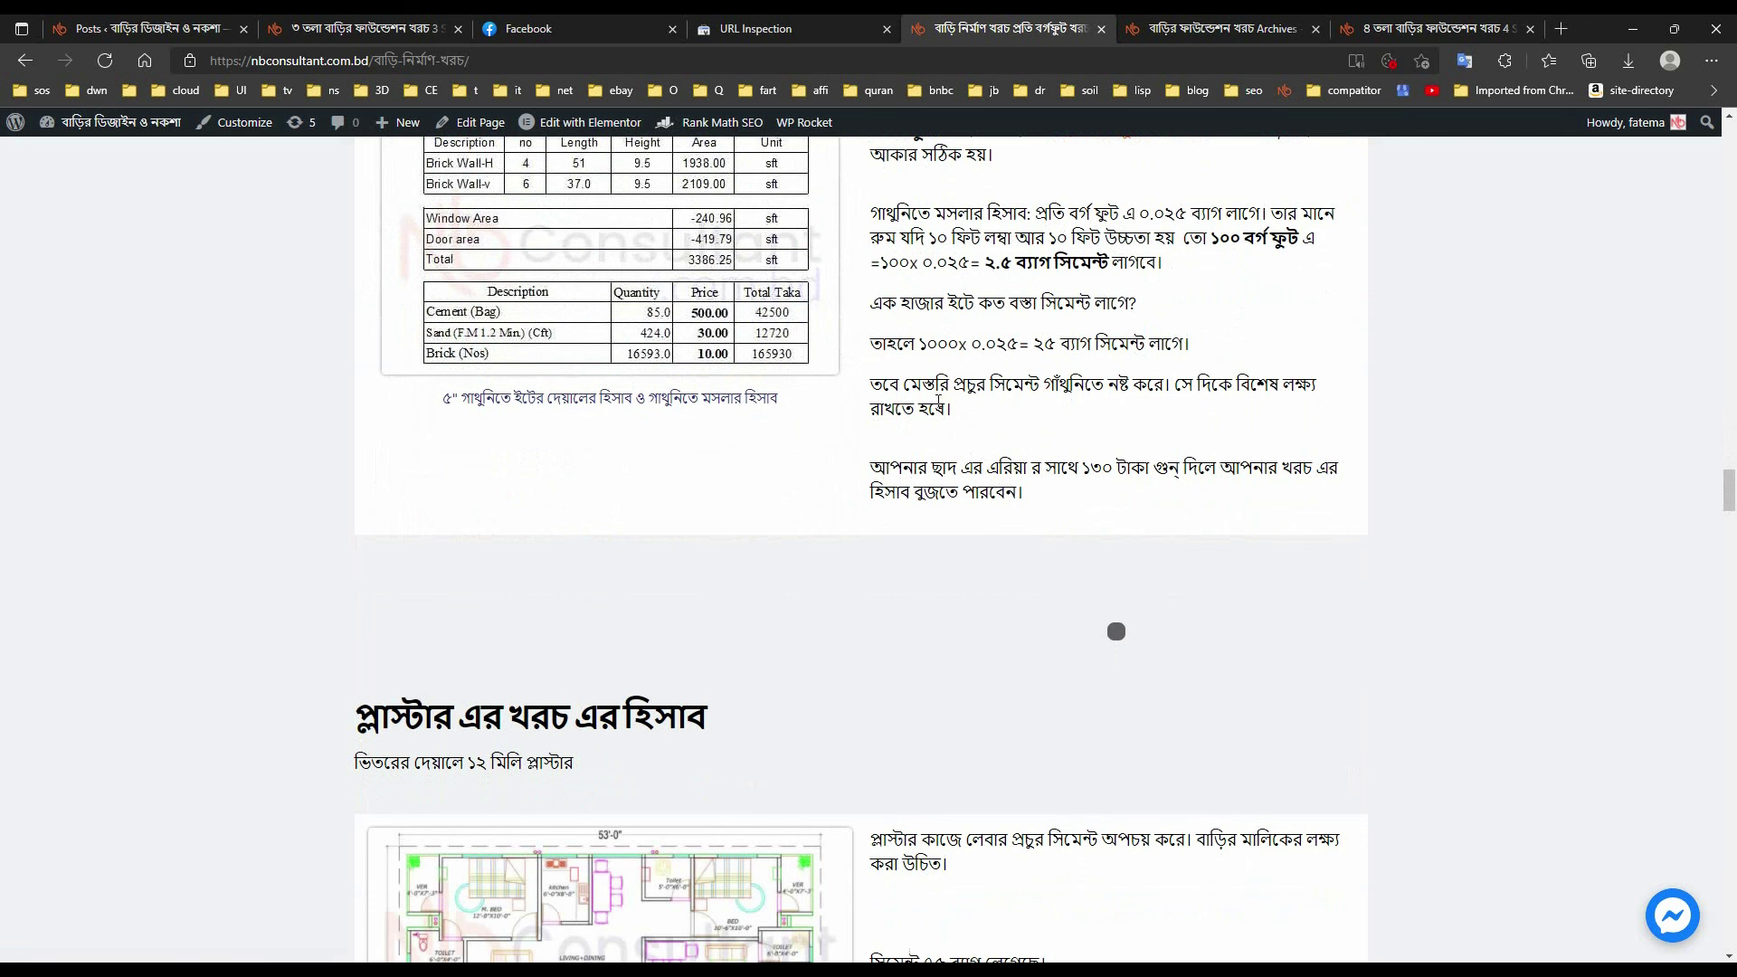
scroll(899, 458, "down", 9)
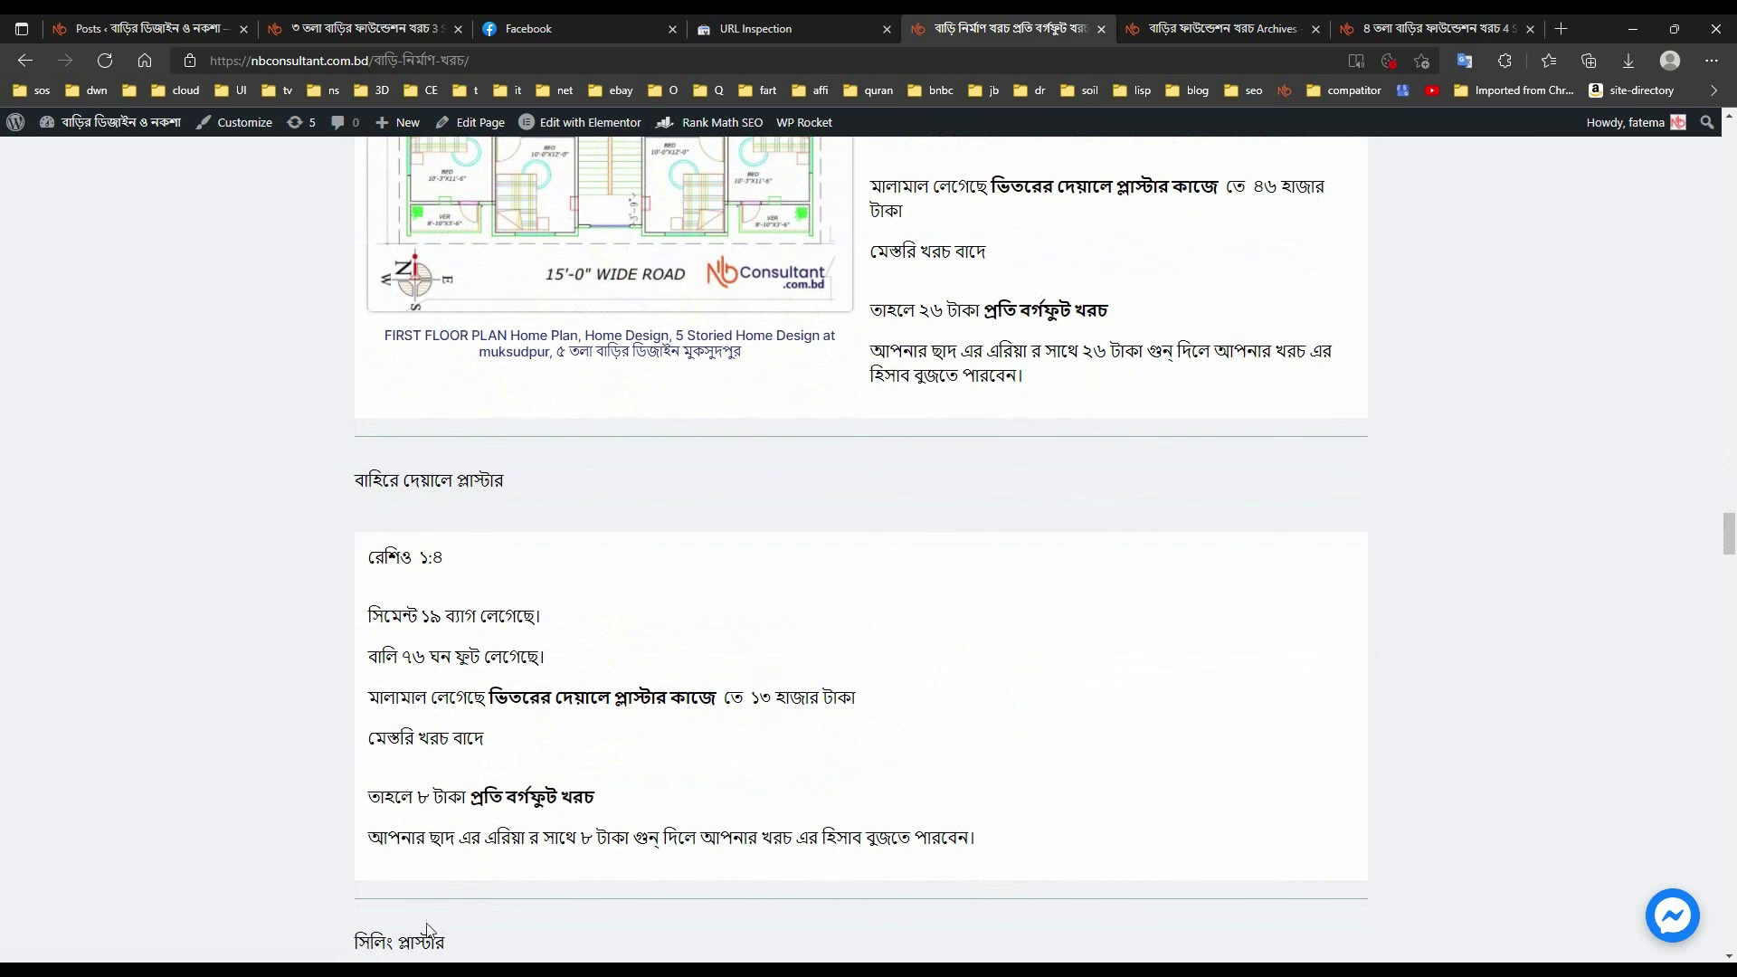
Check the Excel footing estimate briefly and return to the browser to review the construction cost page's tile, slab and total cost sections.
key("alt+Tab")
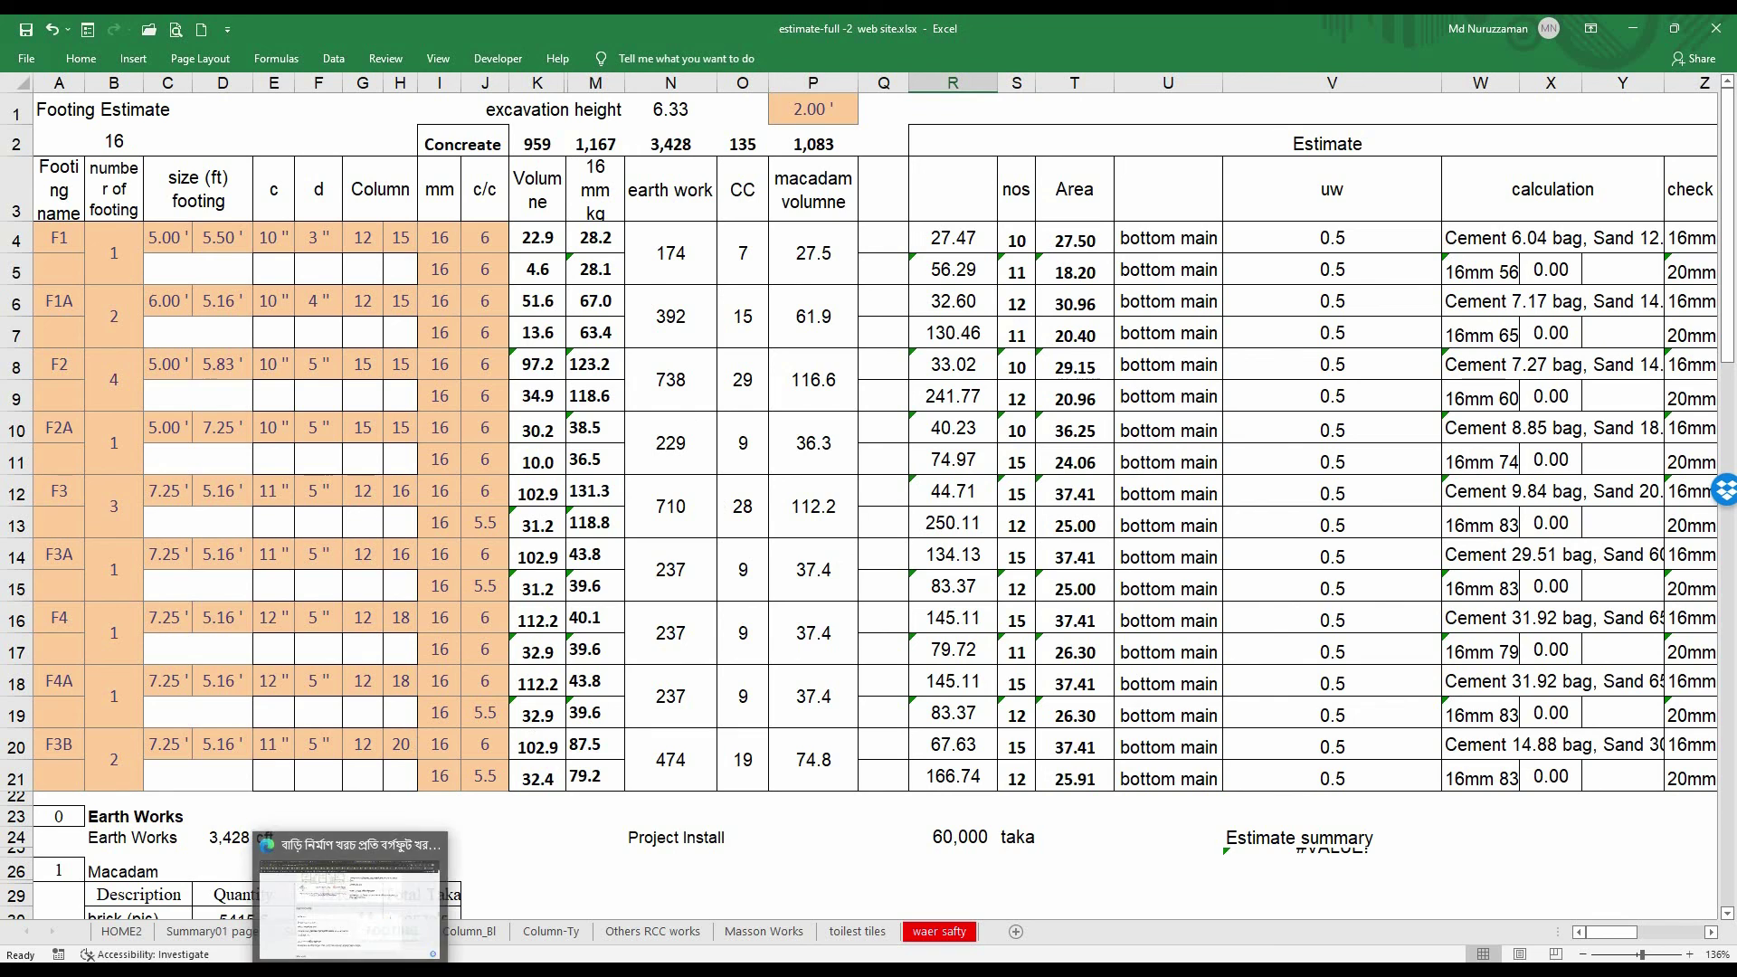
left_click(358, 904)
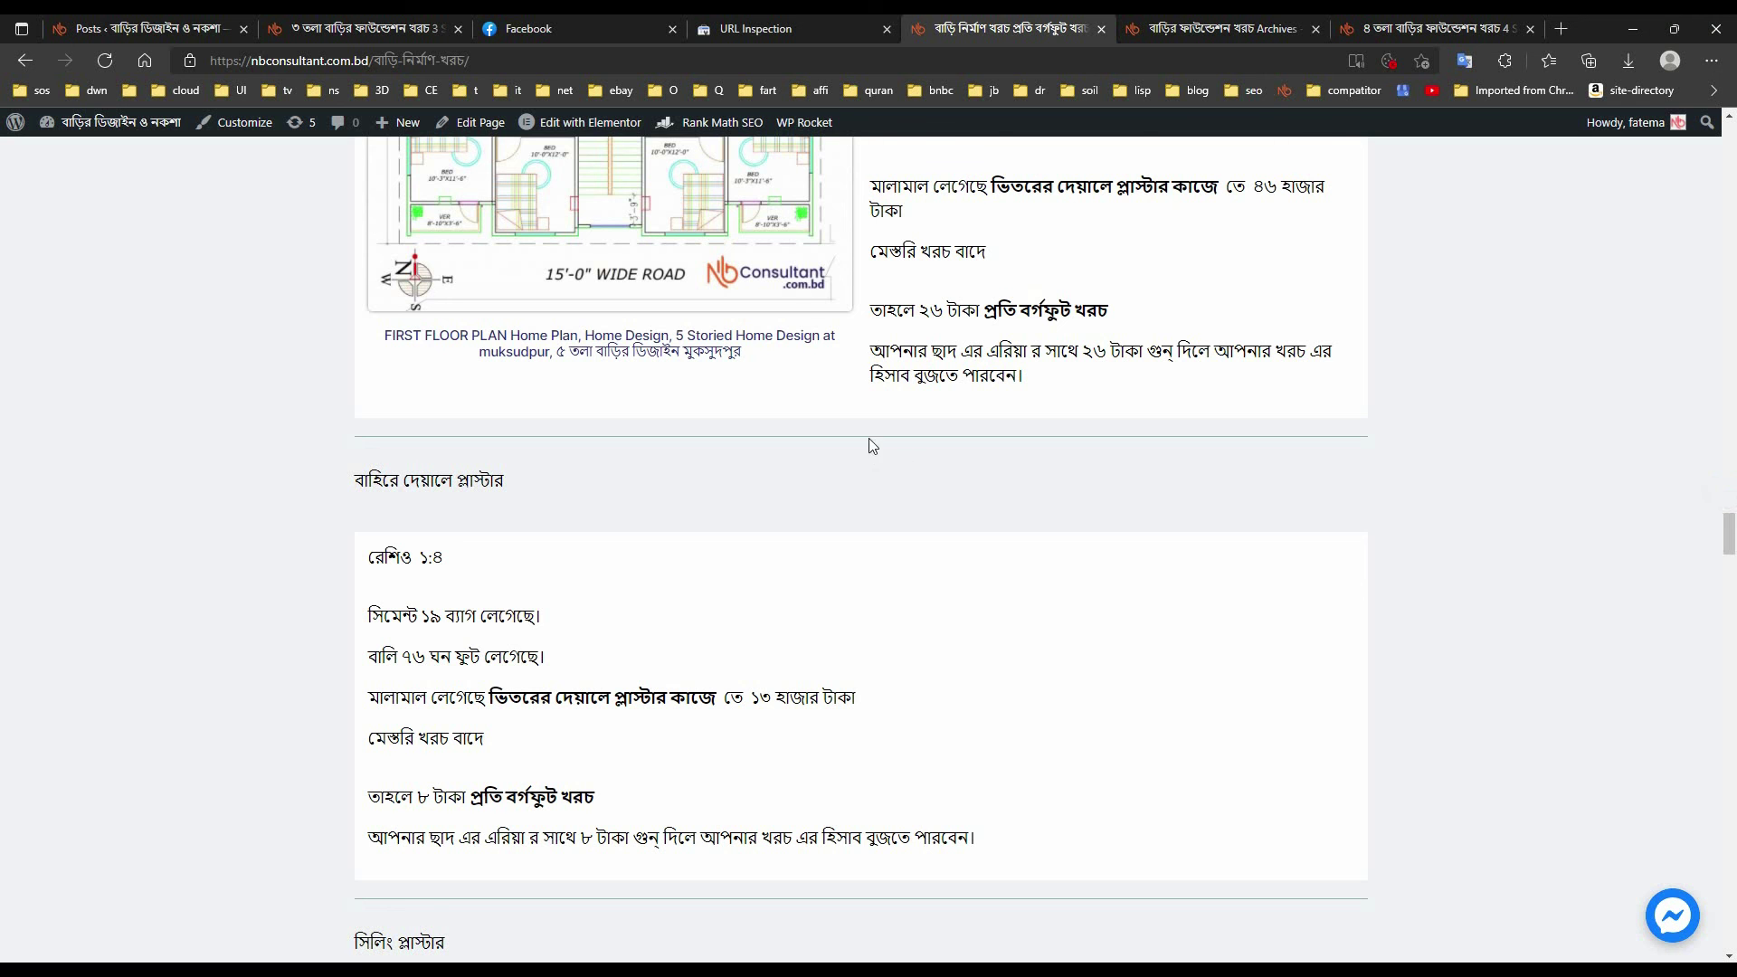
scroll(868, 442, "down", 15)
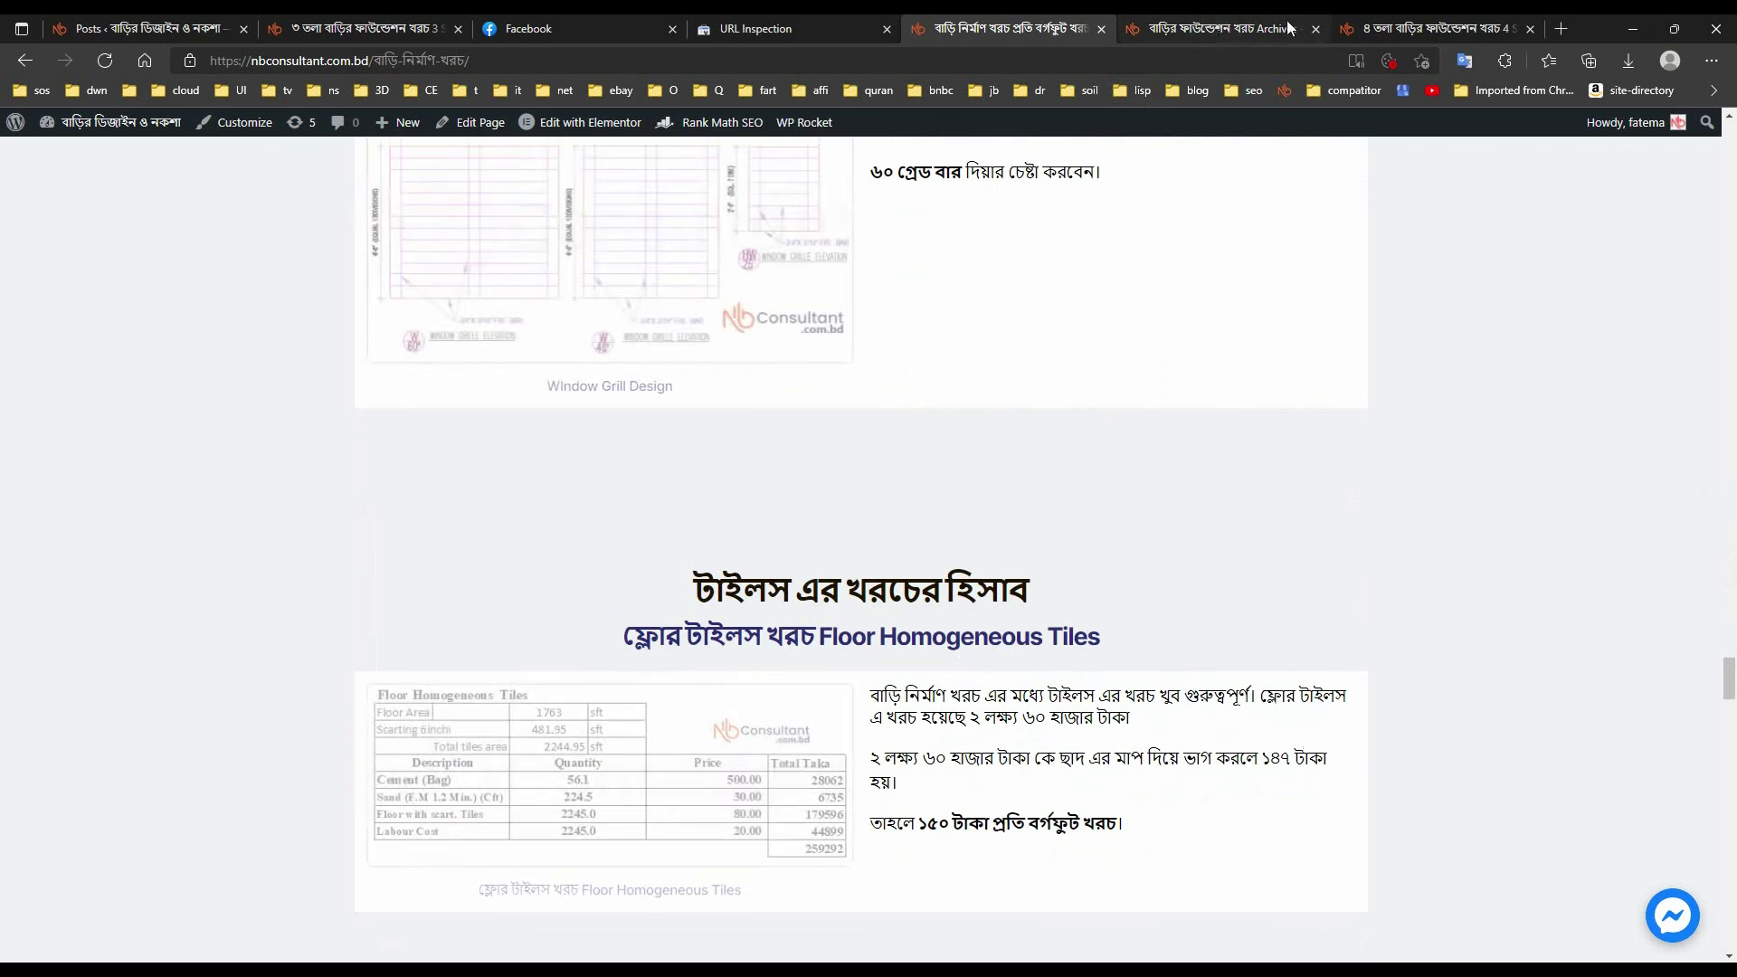
scroll(877, 449, "up", 10)
scroll(878, 450, "up", 20)
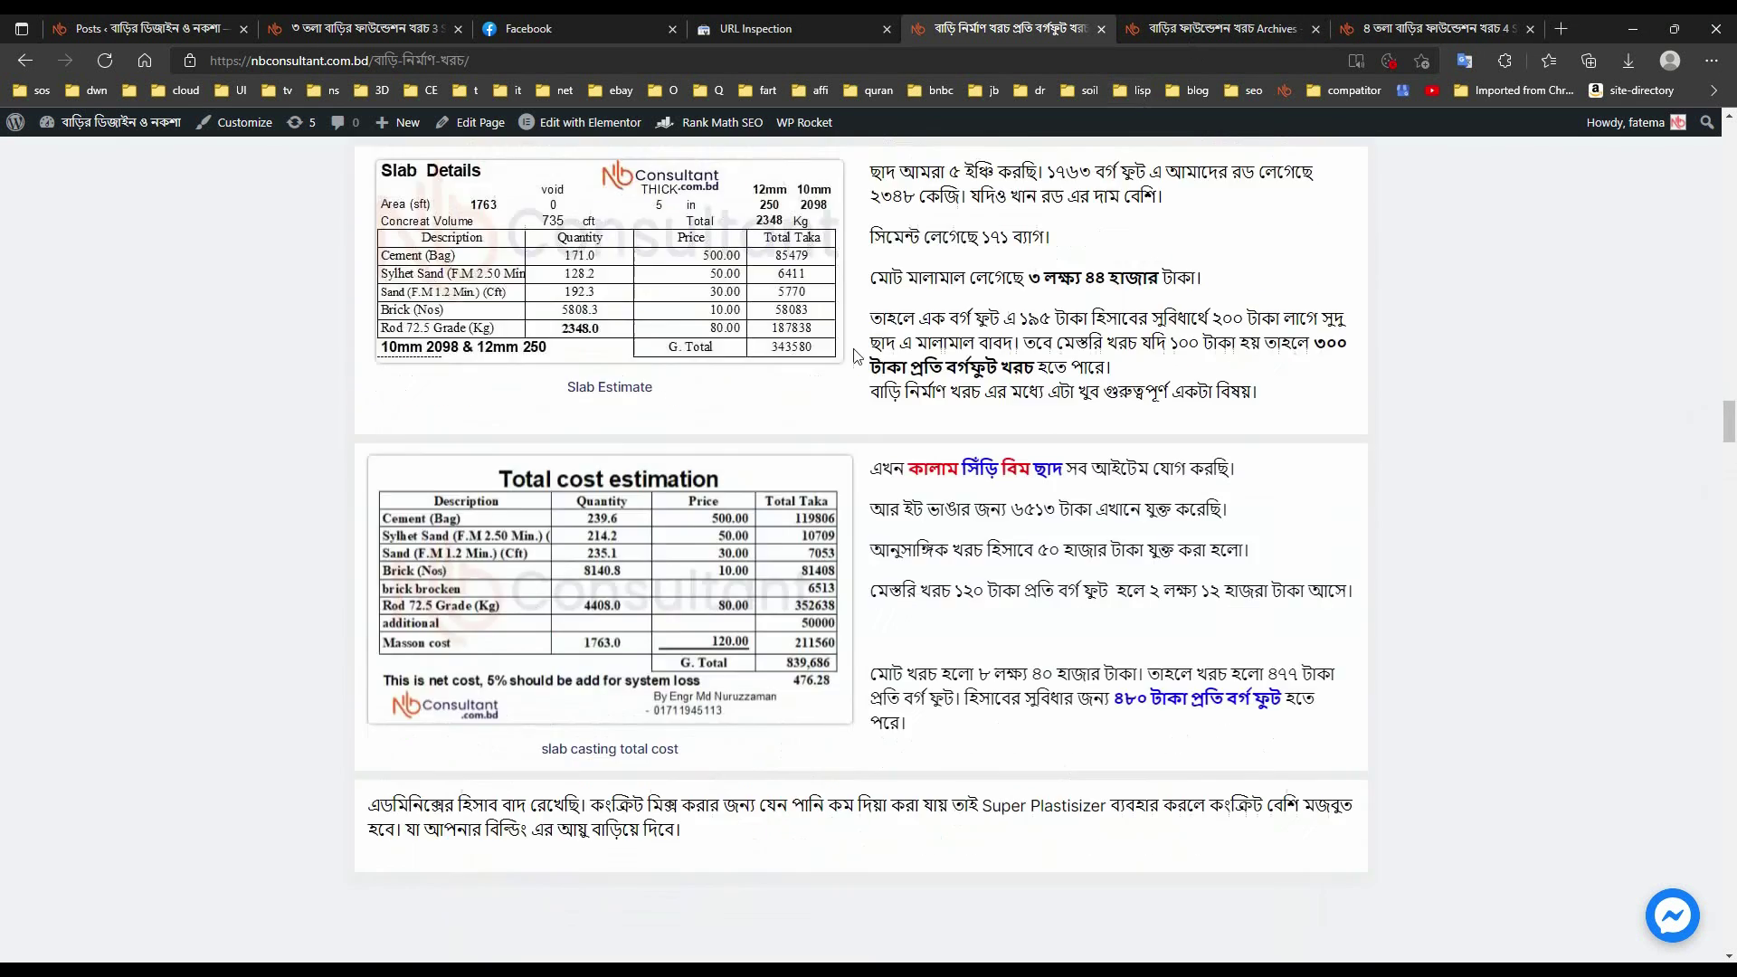
scroll(747, 211, "up", 4)
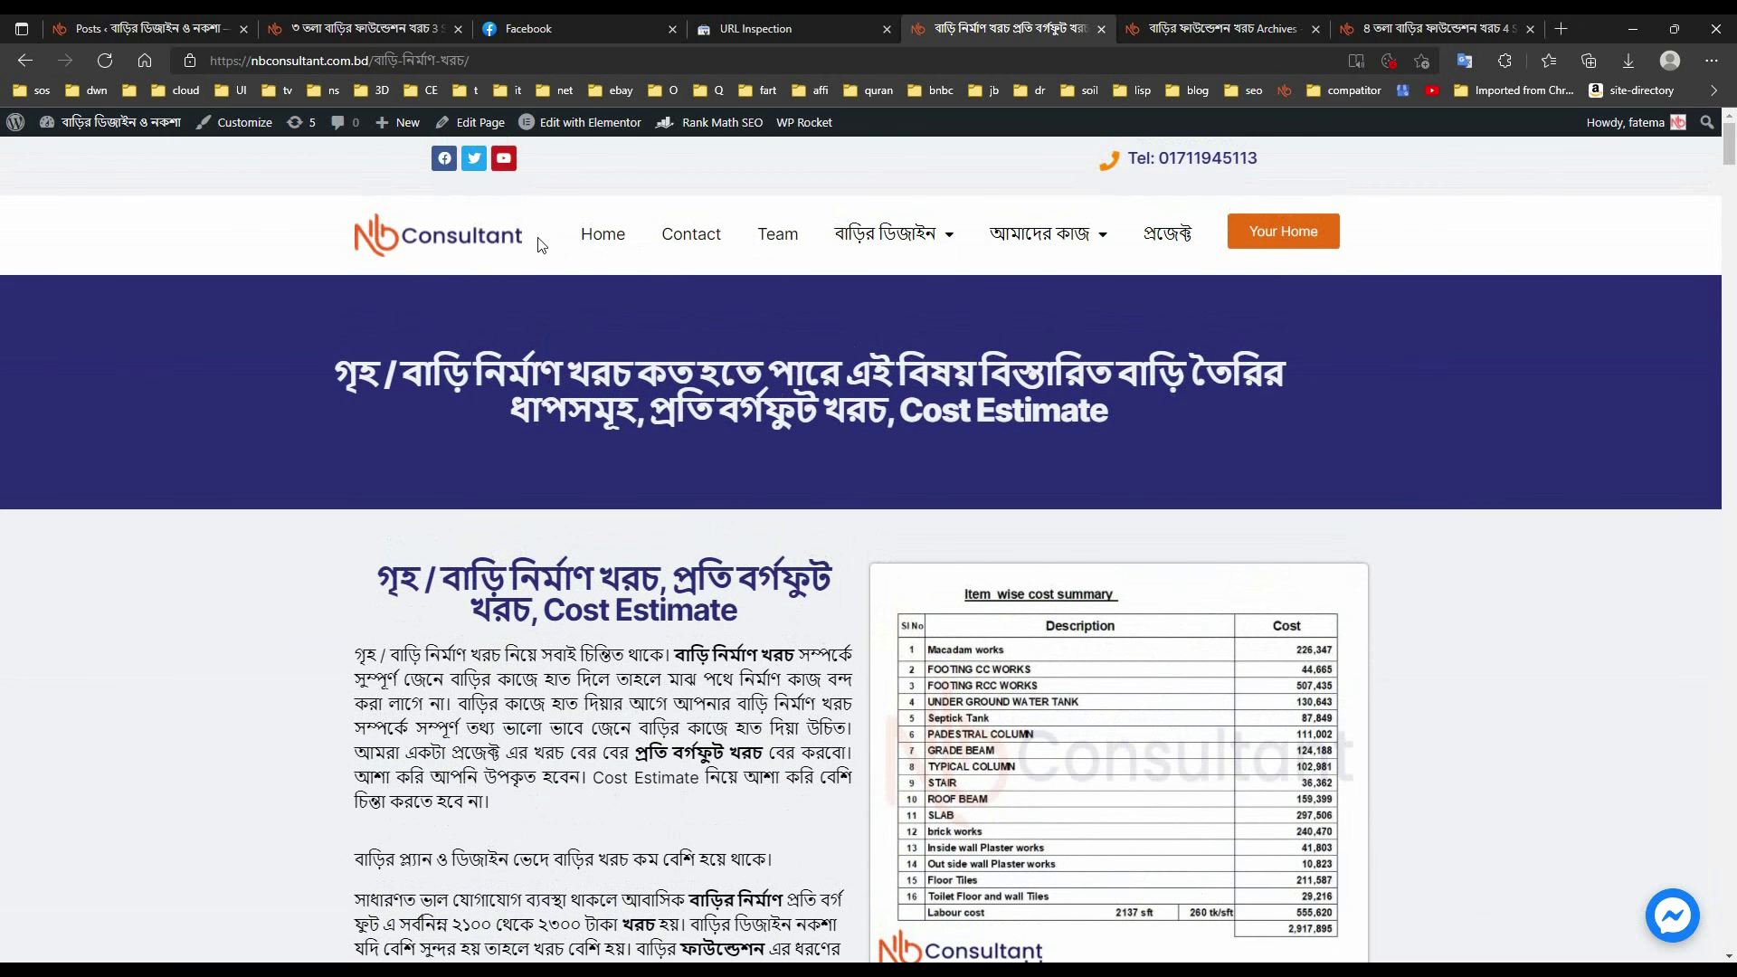
Look through the NB Consultant home page down to the engineering team section and return to the building foundation cost category page.
left_click(418, 240)
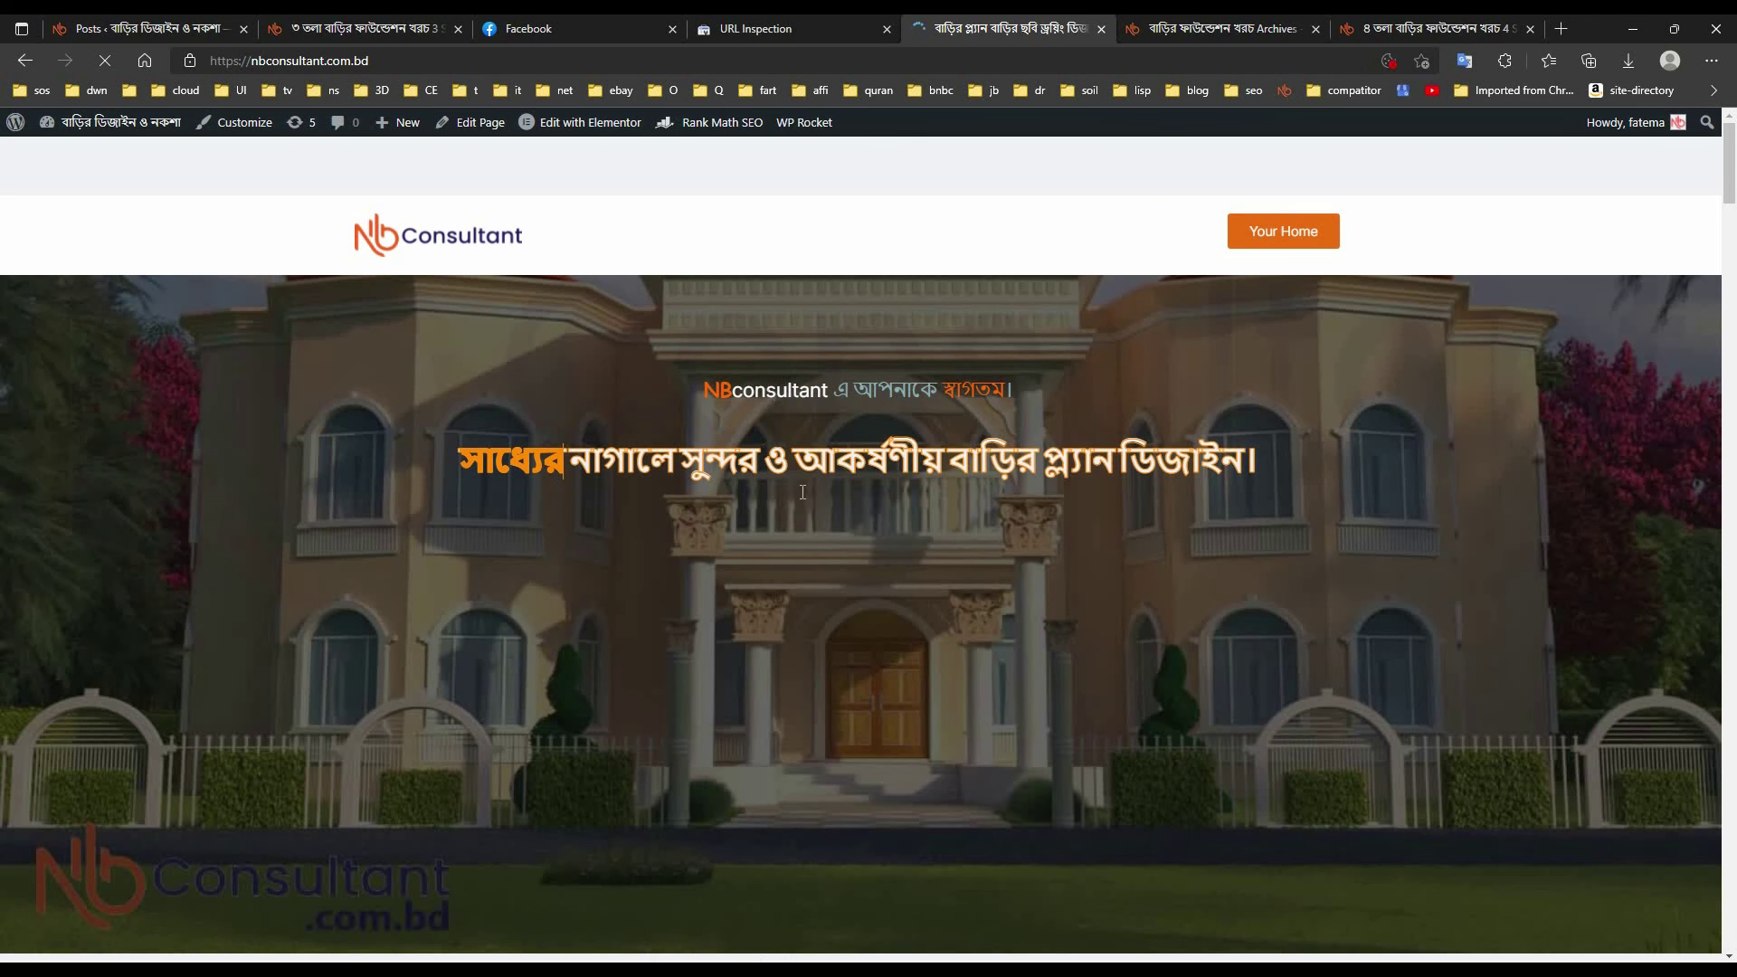
scroll(802, 492, "down", 20)
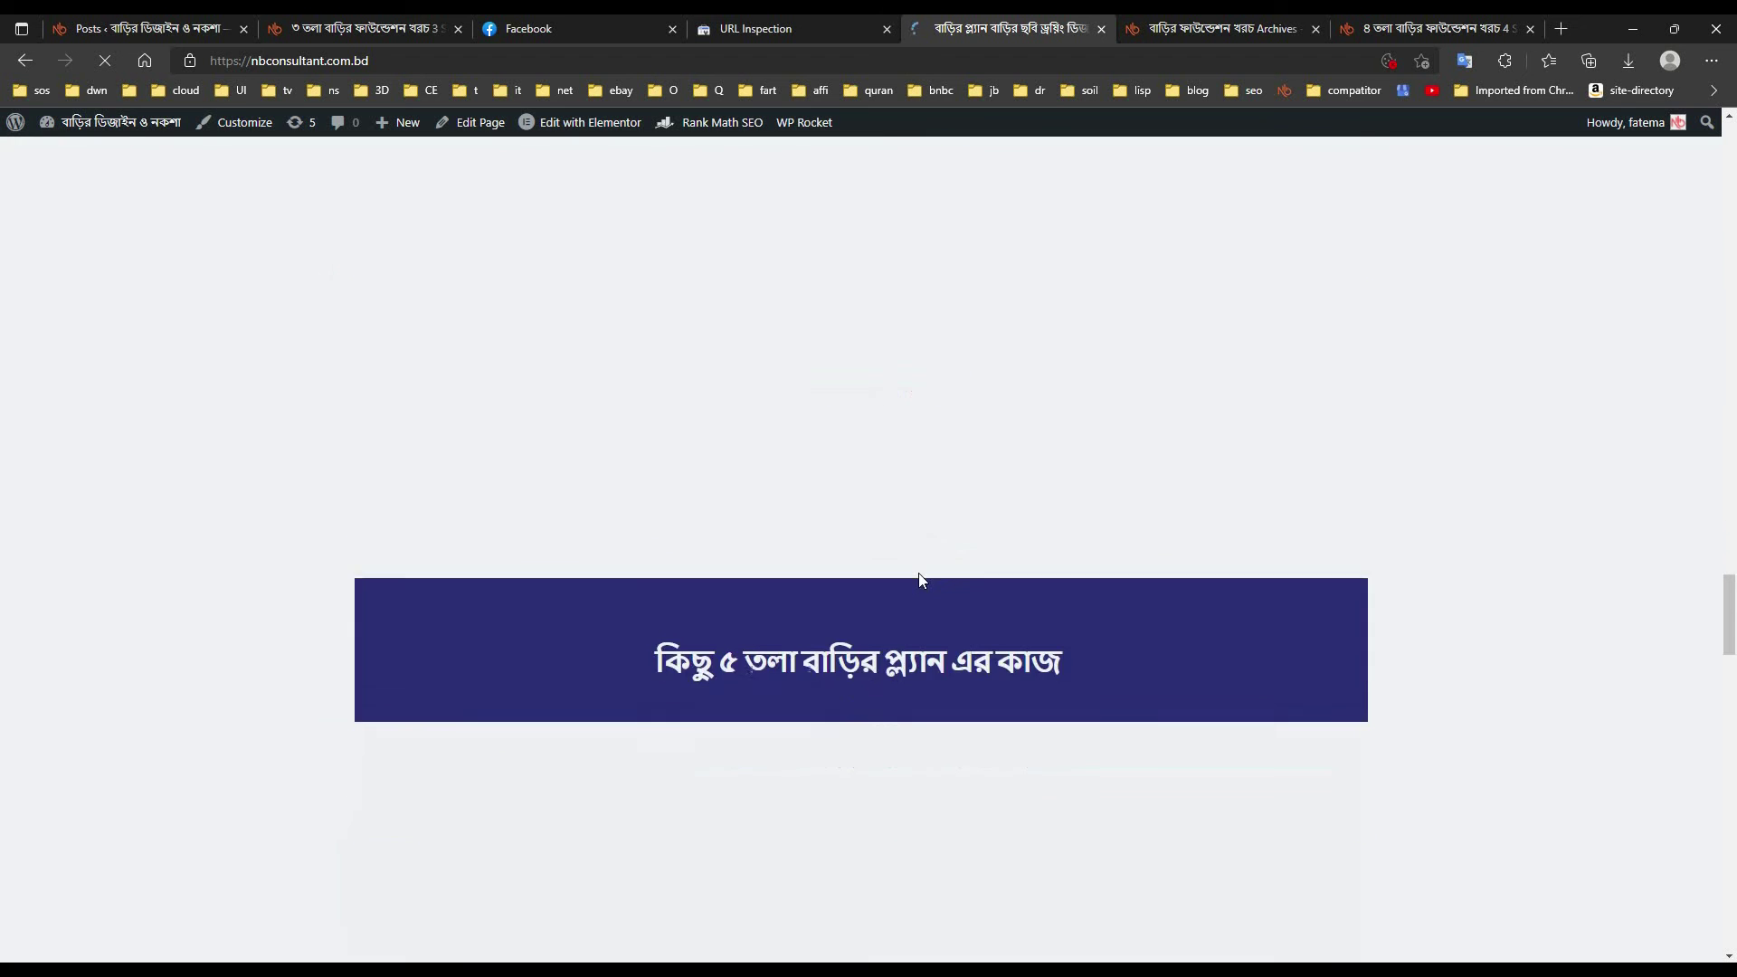
scroll(919, 578, "down", 15)
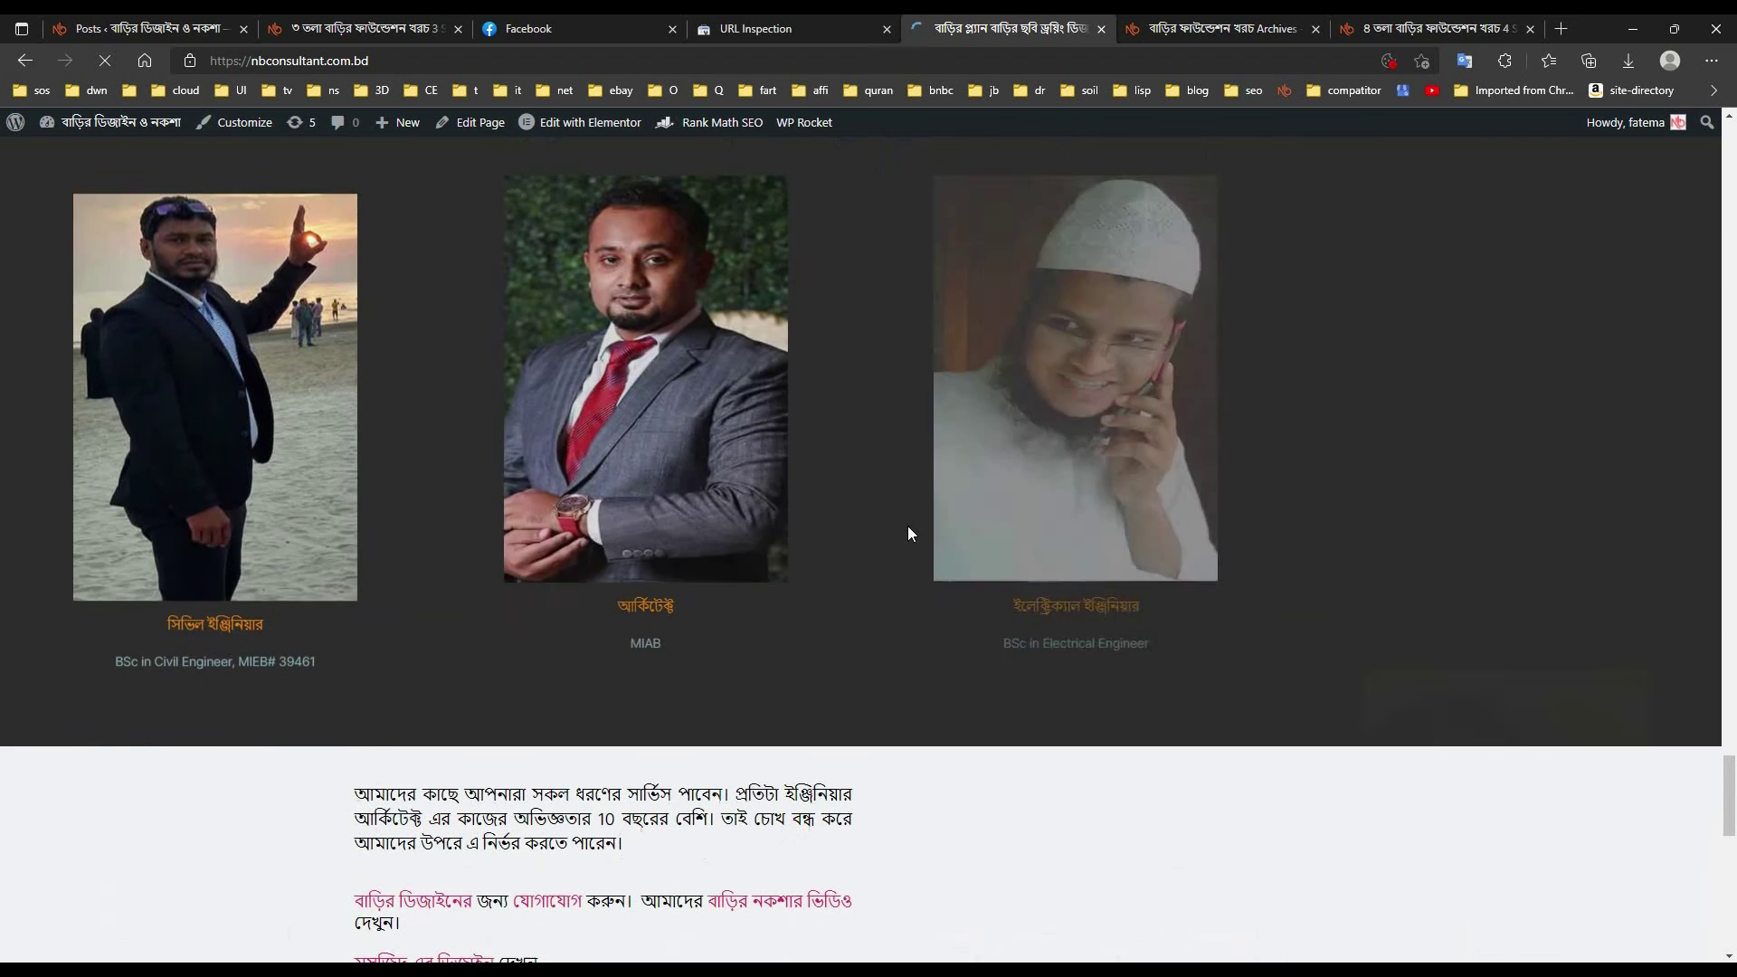
scroll(904, 530, "up", 2)
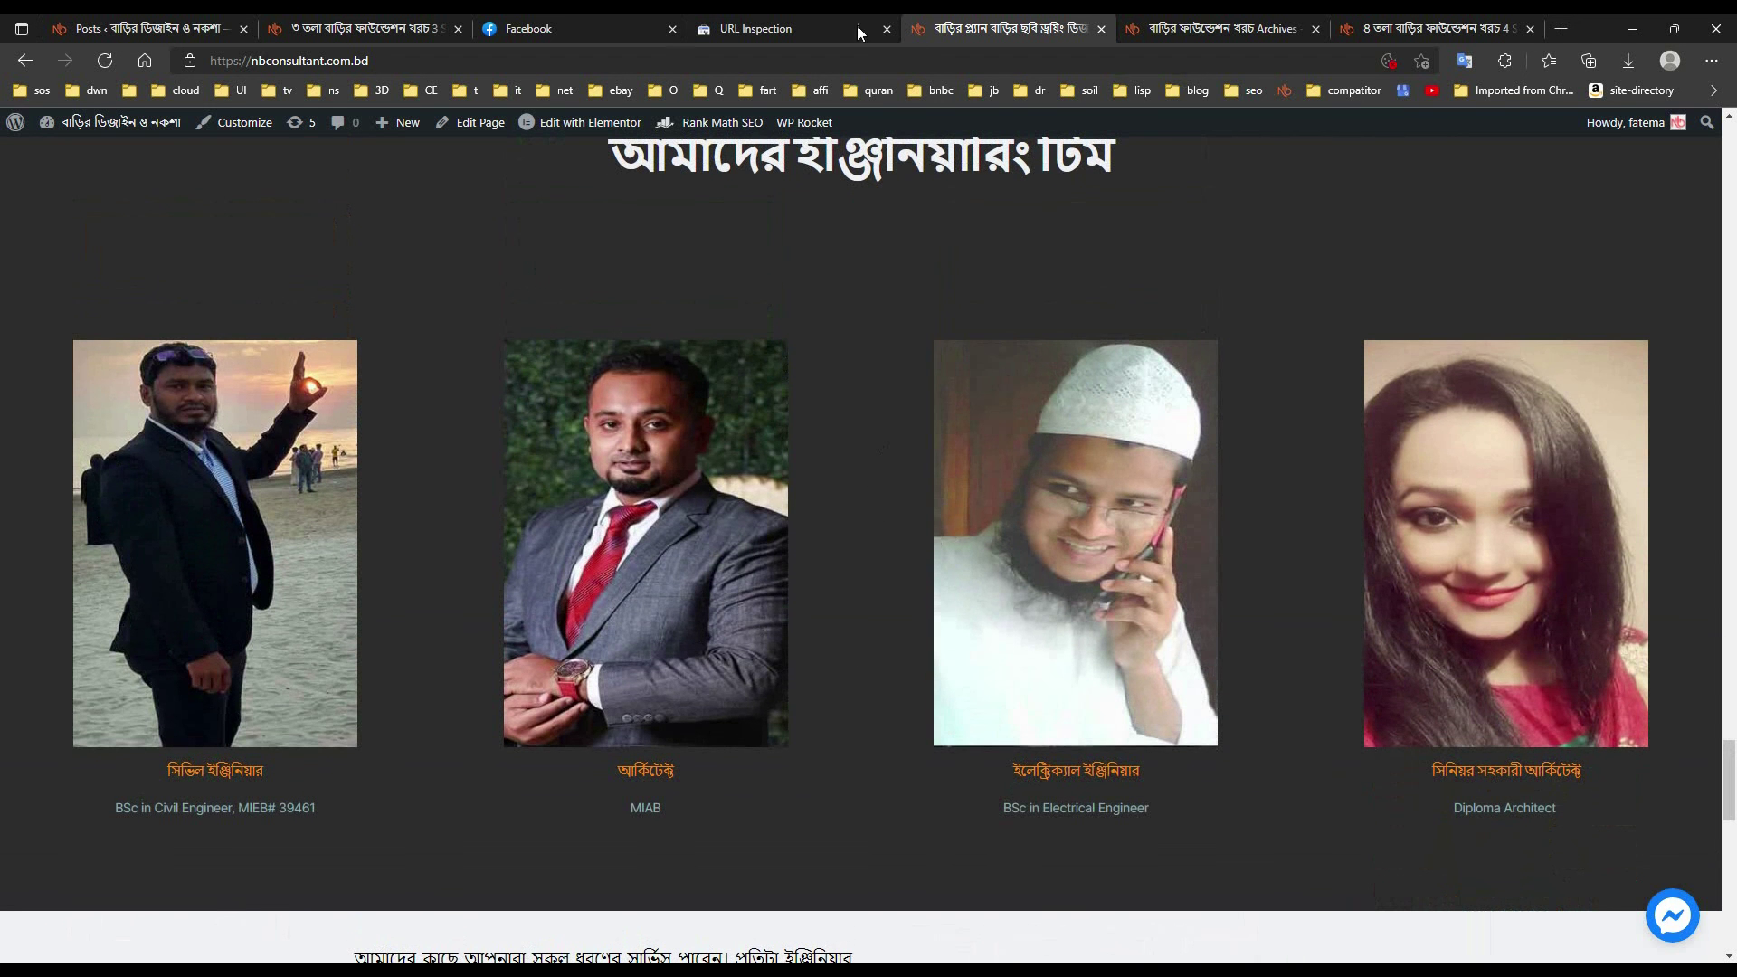
left_click(1212, 29)
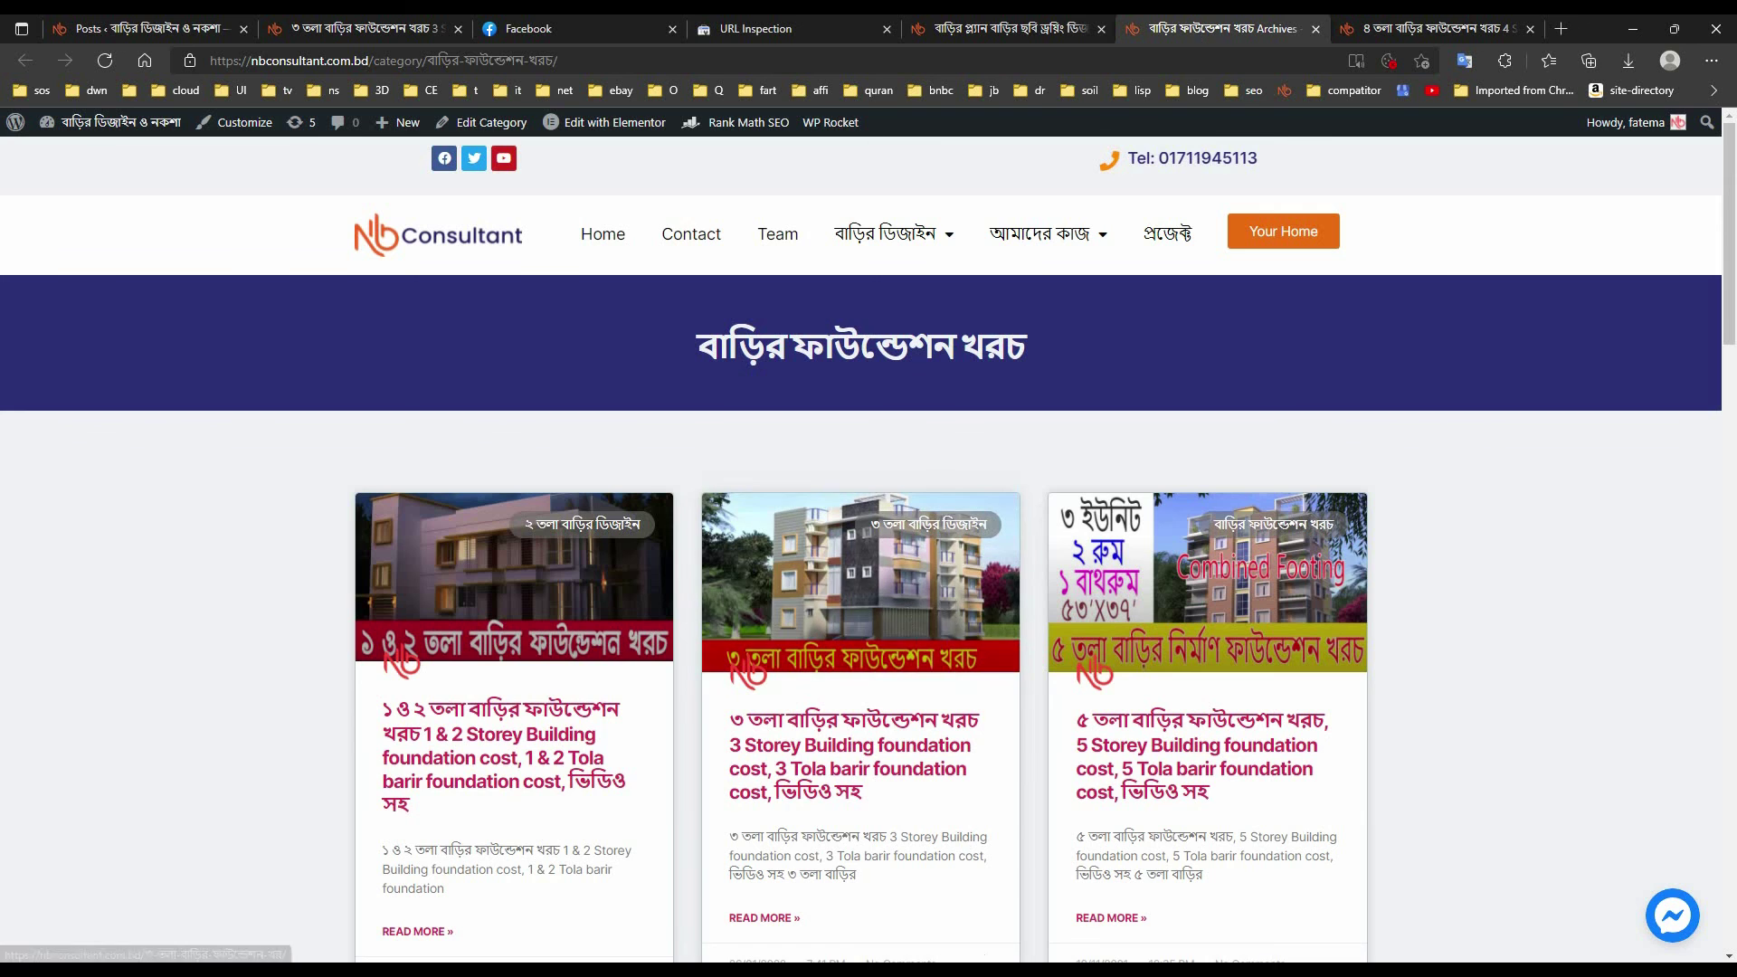